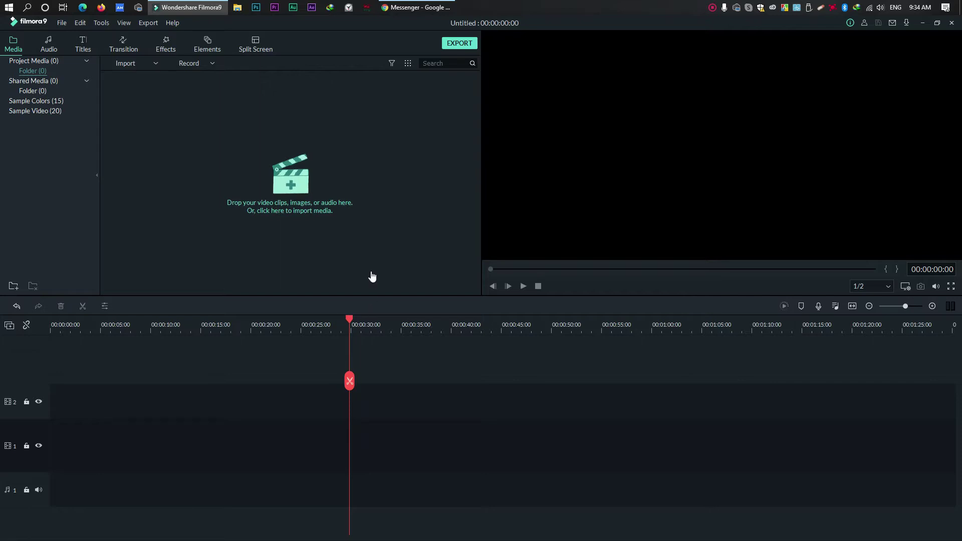
Import the Android App Promo Mock-Up video from the desktop and place it at the start of video track 1
left_click(921, 22)
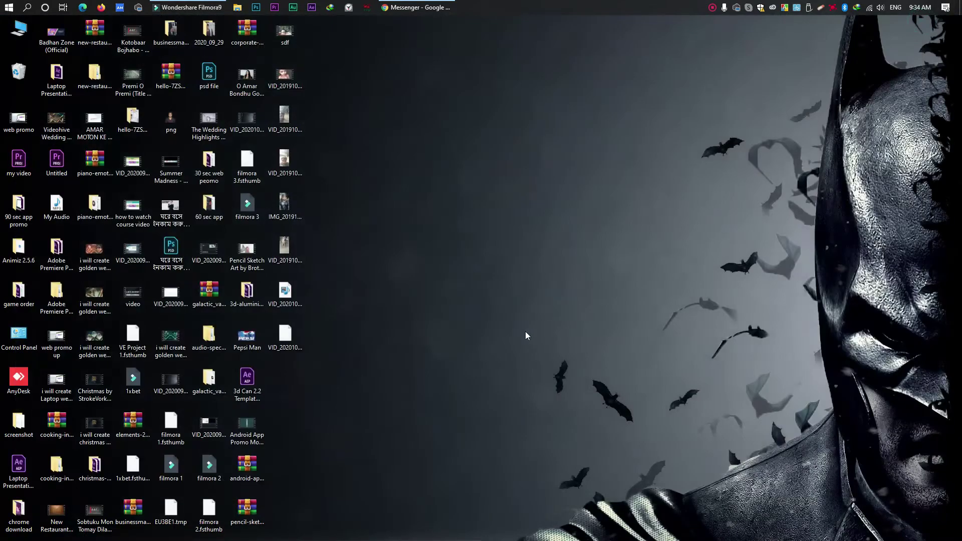
left_click_drag(251, 425, 296, 182)
left_click_drag(169, 129, 41, 483)
left_click(563, 304)
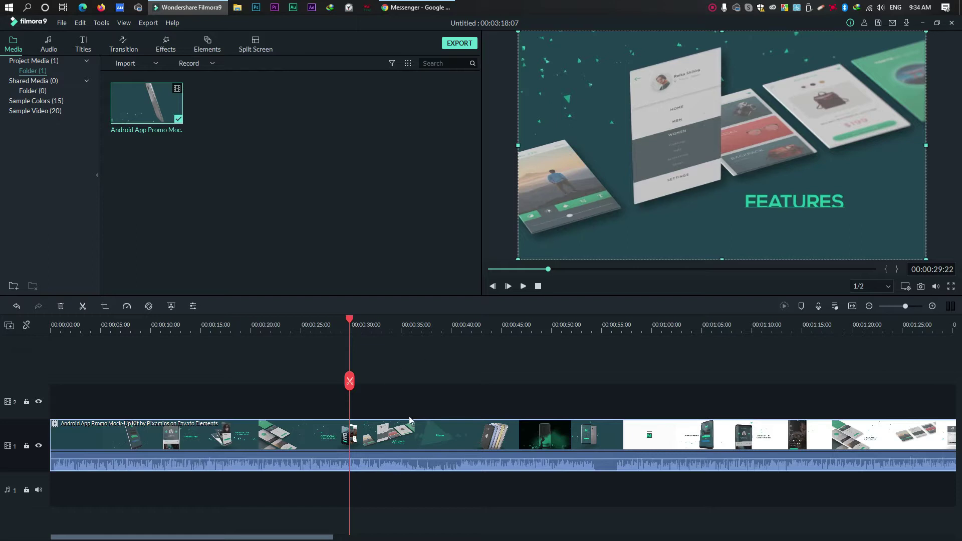
Move the playhead to 00:00:31:15 and select the promo clip in the preview
left_click_drag(391, 324, 370, 325)
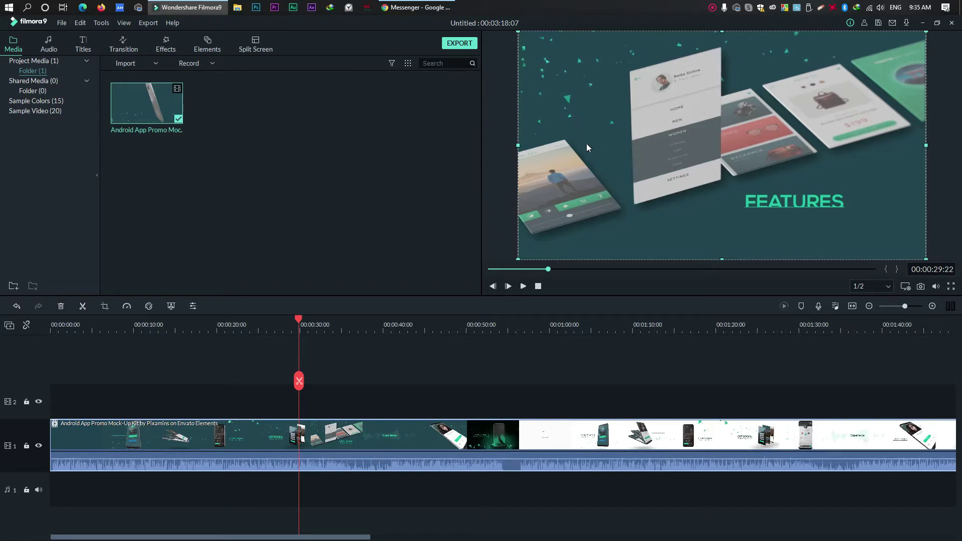
left_click(312, 325)
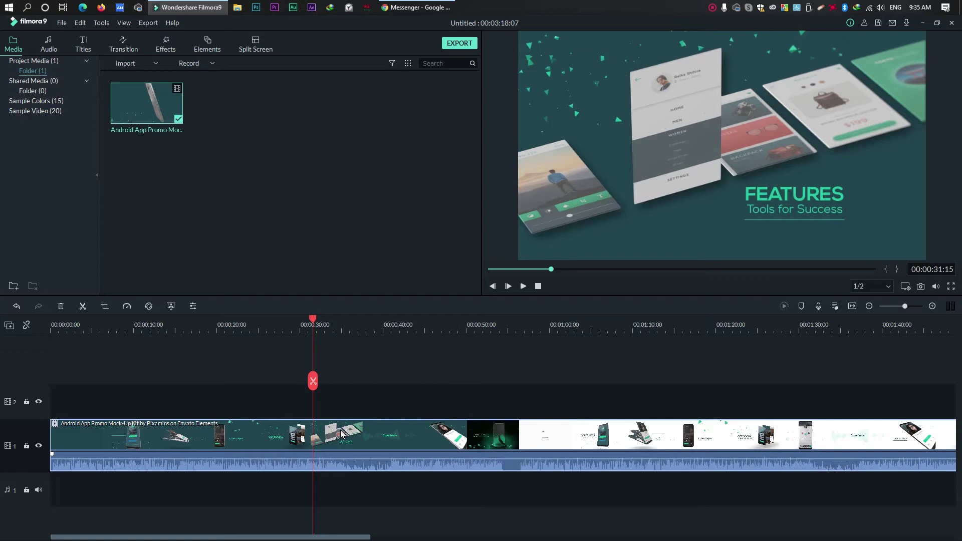
left_click(606, 174)
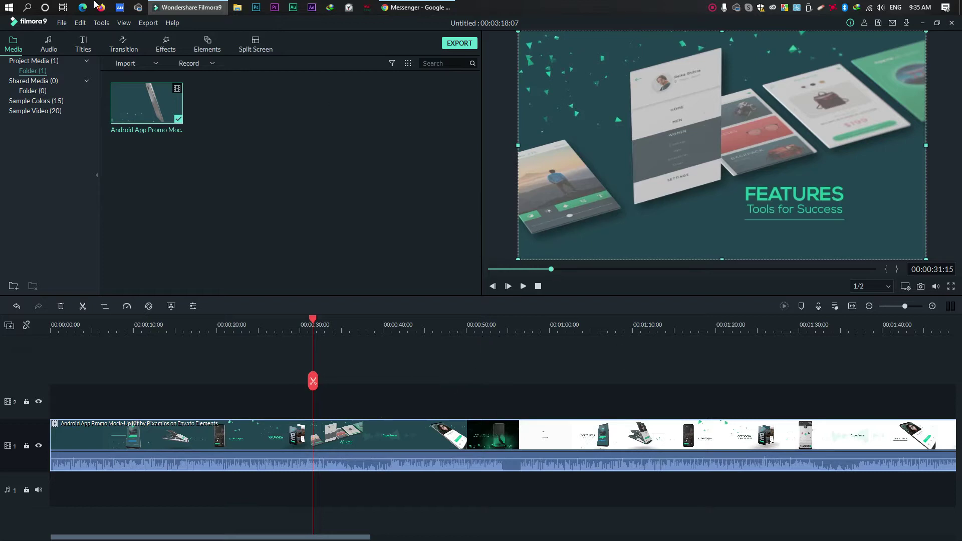
Change the project's aspect ratio to 1:1 (Instagram) in the Project Settings
left_click(62, 23)
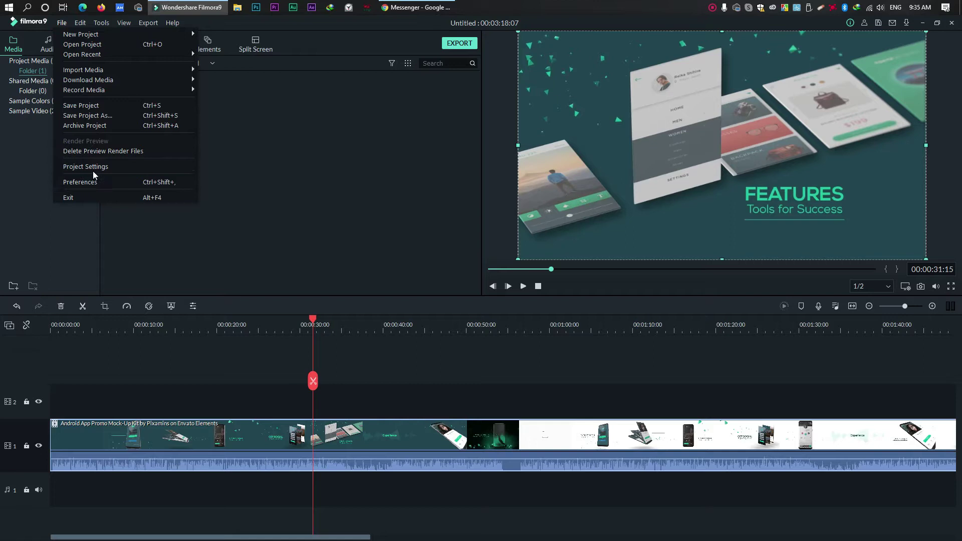
left_click(61, 23)
left_click(62, 23)
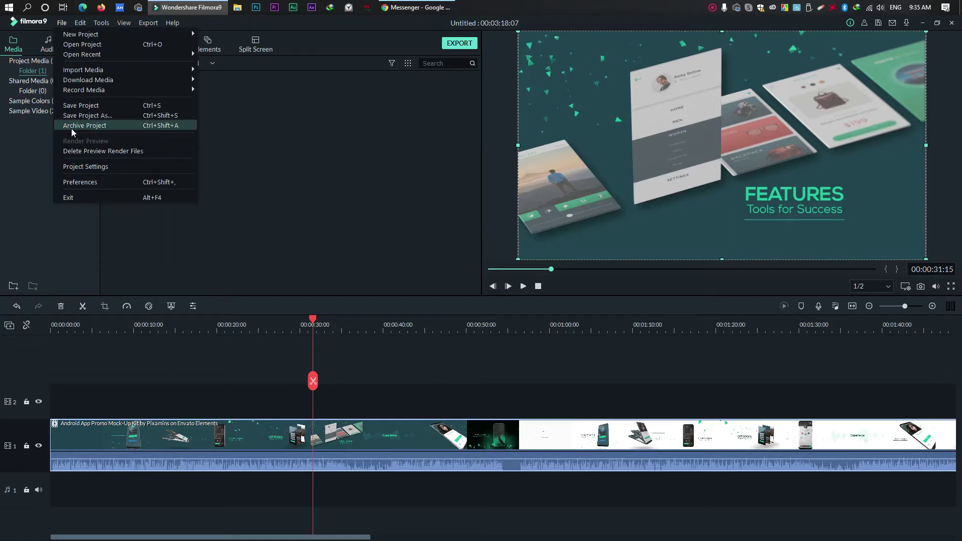
left_click(85, 167)
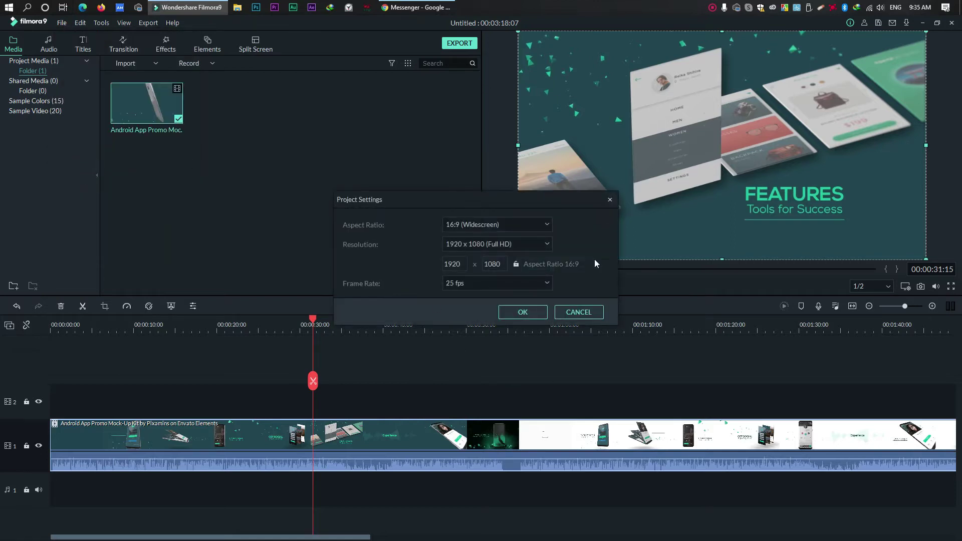
mouse_move(446, 197)
left_mouse_down()
mouse_move(395, 260)
mouse_move(454, 215)
mouse_move(423, 194)
mouse_move(438, 190)
left_mouse_up()
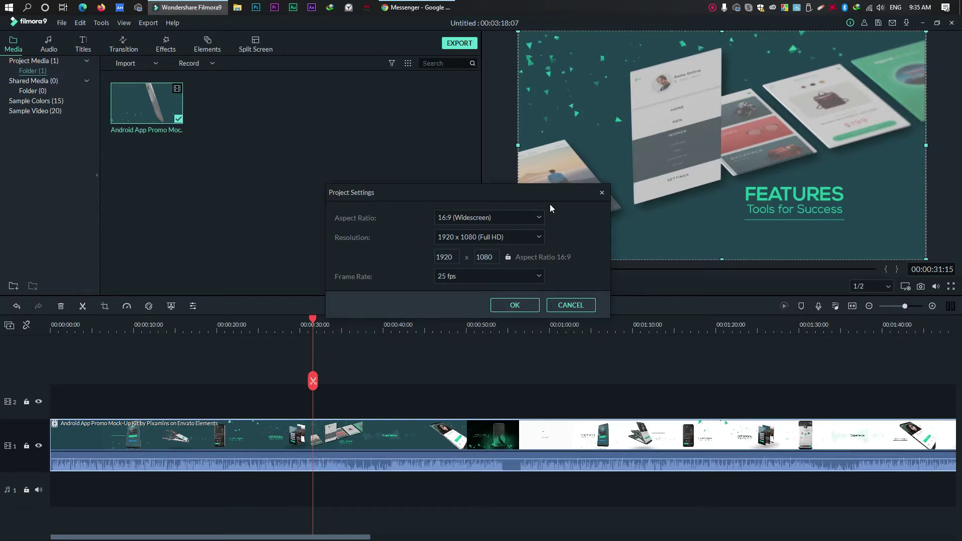
left_click(491, 218)
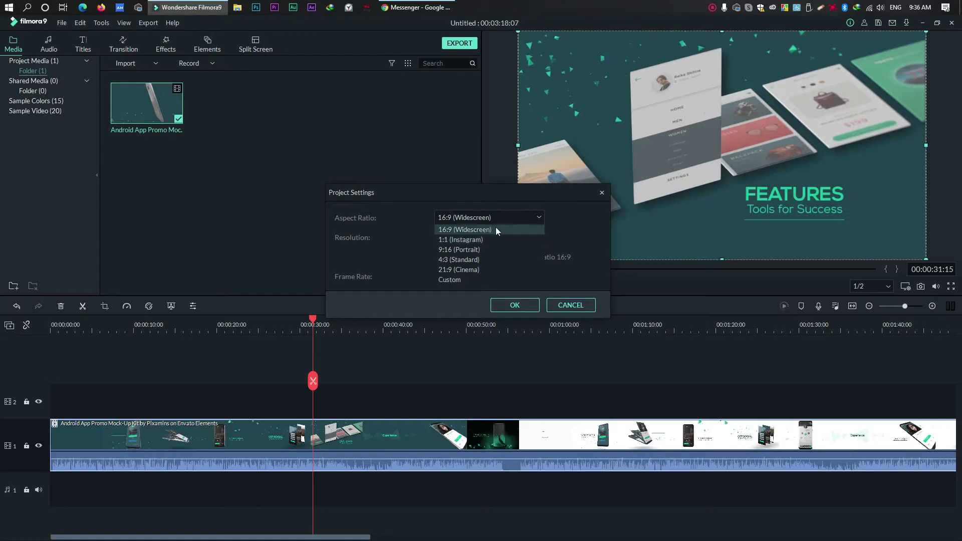
left_click(464, 240)
left_click(515, 305)
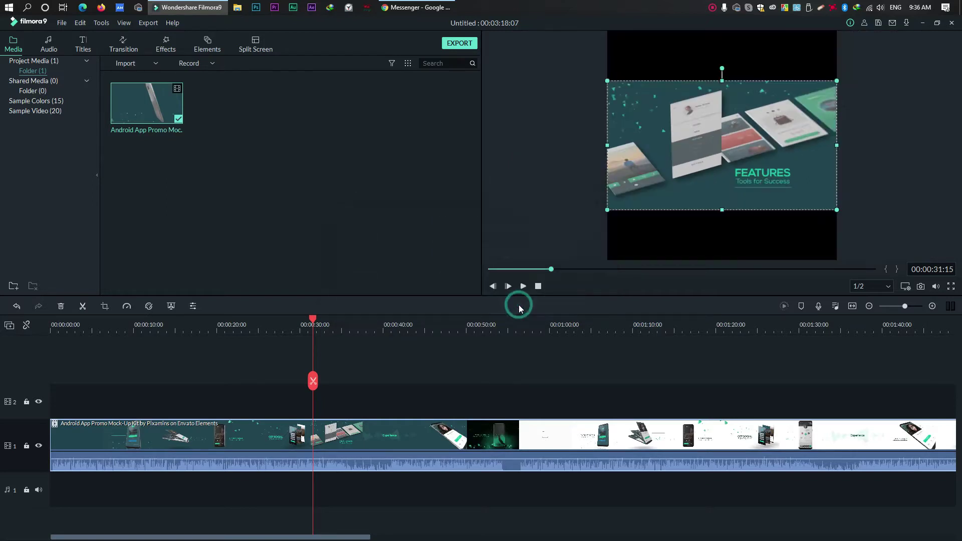
Try moving the clip out of the frame, undo that, and stretch it vertically to fill the square frame
left_click_drag(729, 128, 477, 149)
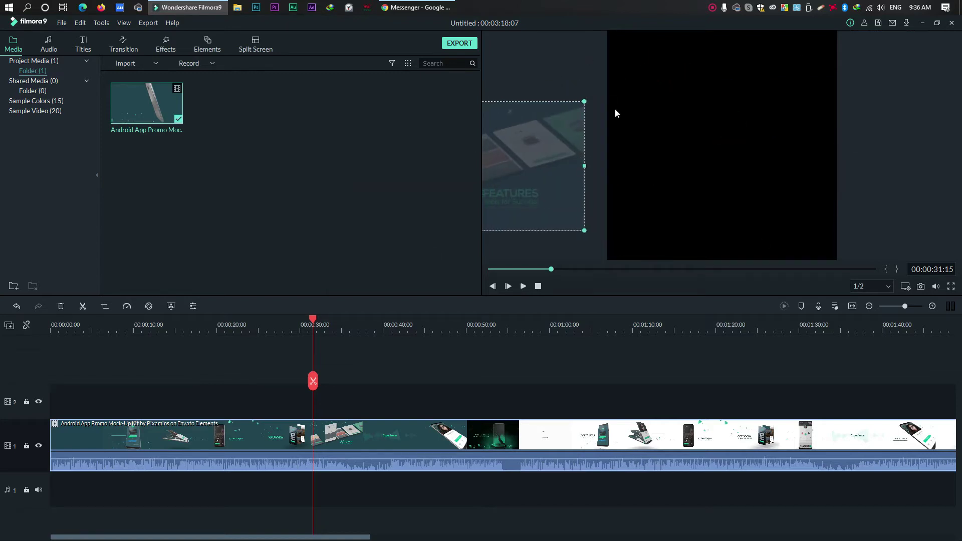
key("ctrl+z")
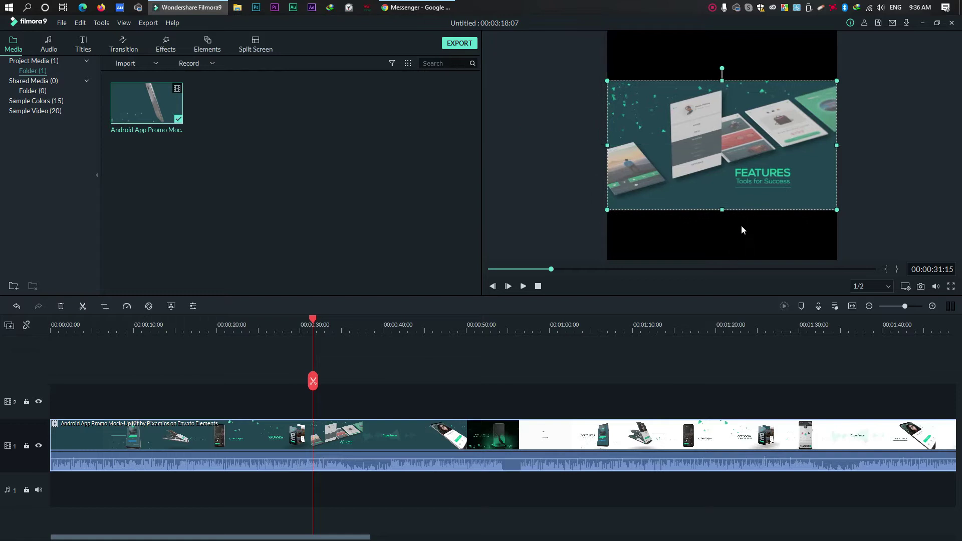
left_click_drag(723, 209, 722, 259)
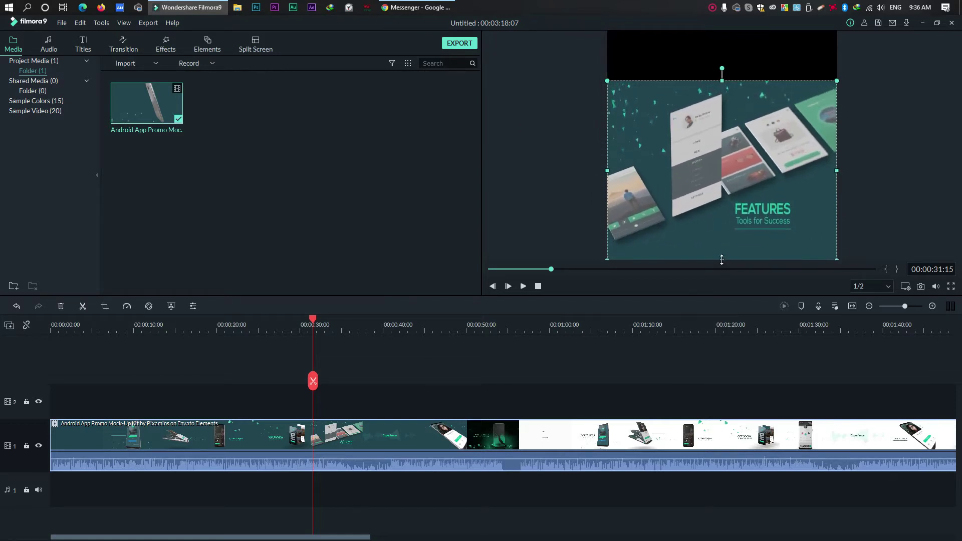
left_click_drag(721, 78, 722, 31)
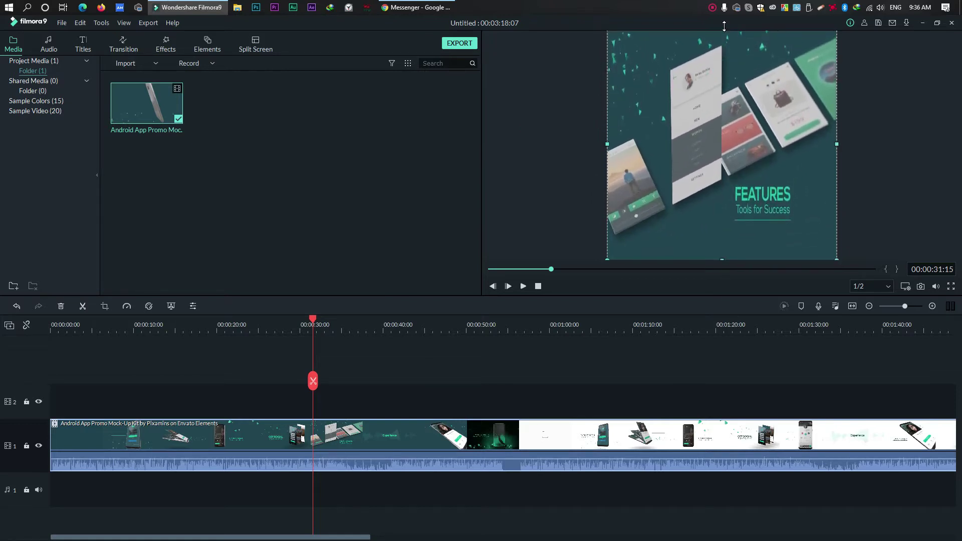
Undo the vertical stretching and the 1:1 aspect ratio change to restore the 16:9 frame
key("ctrl+z")
key("ctrl+z")
key("ctrl+z")
key("ctrl+y")
key("ctrl+y")
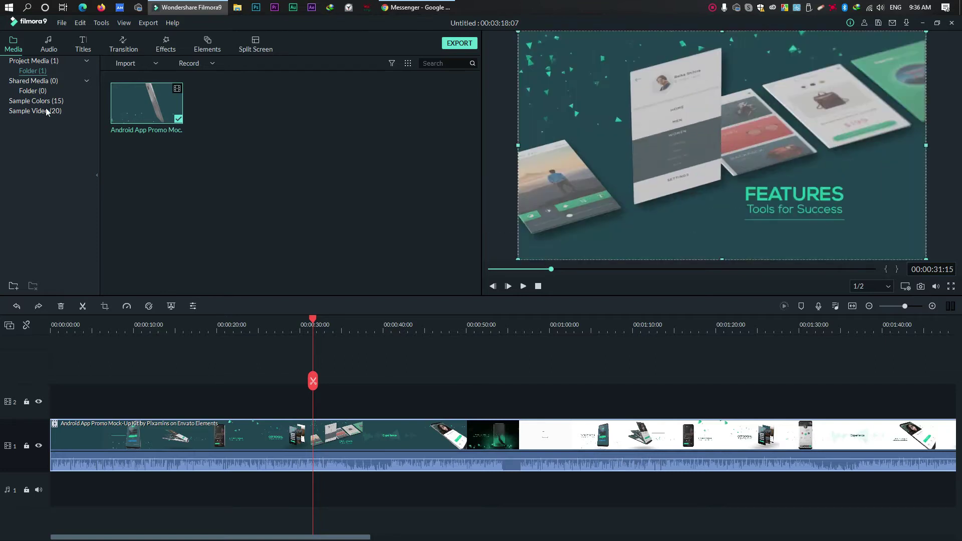
Open the Project Settings and examine the available aspect ratio and resolution options
left_click(60, 24)
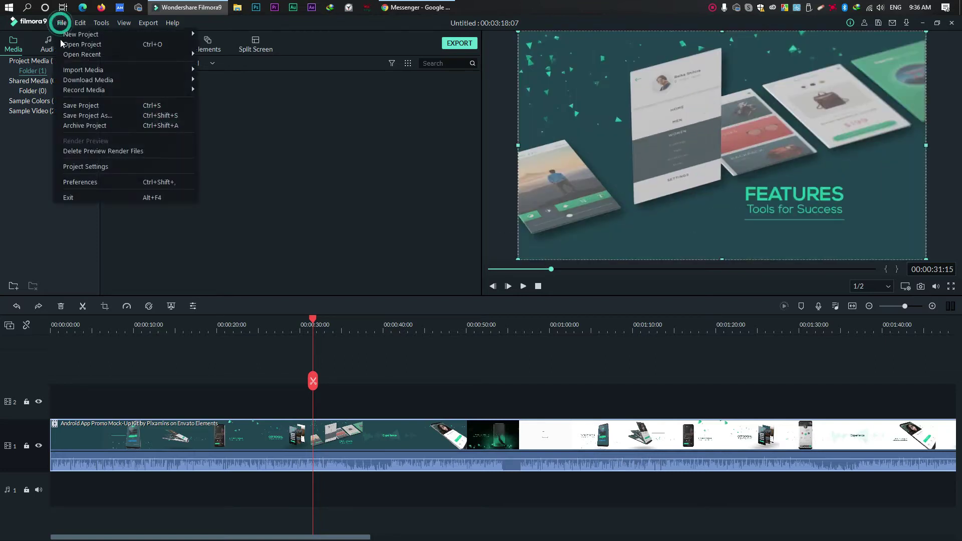
left_click(91, 168)
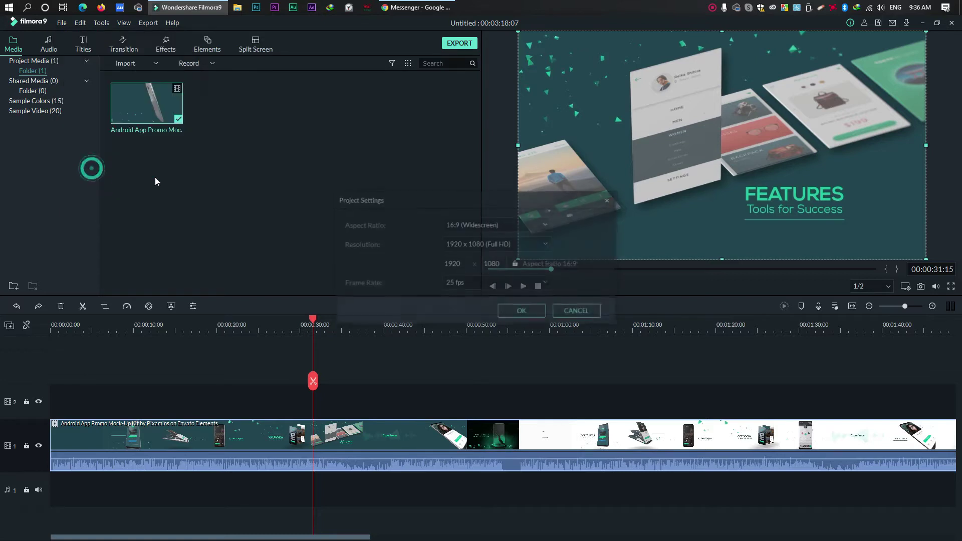
left_click(509, 226)
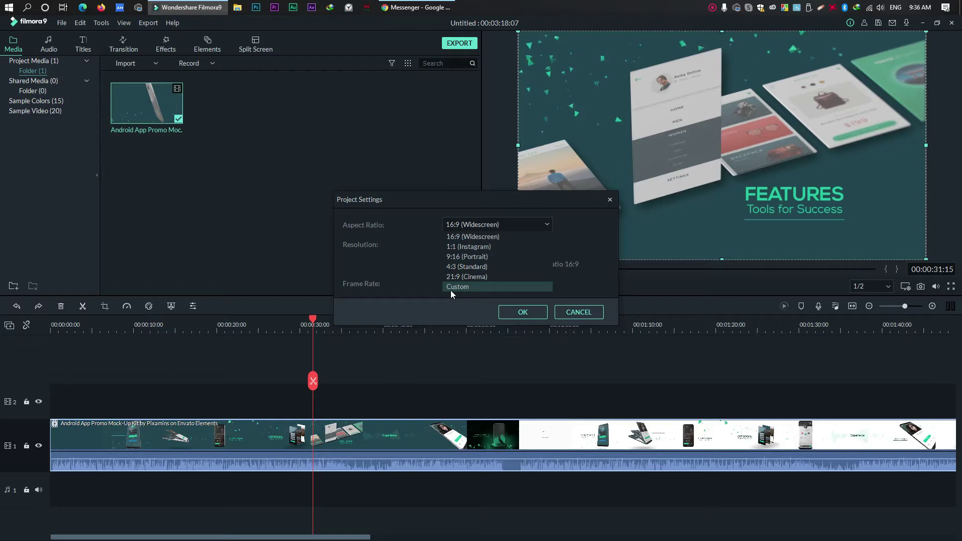
left_click(409, 223)
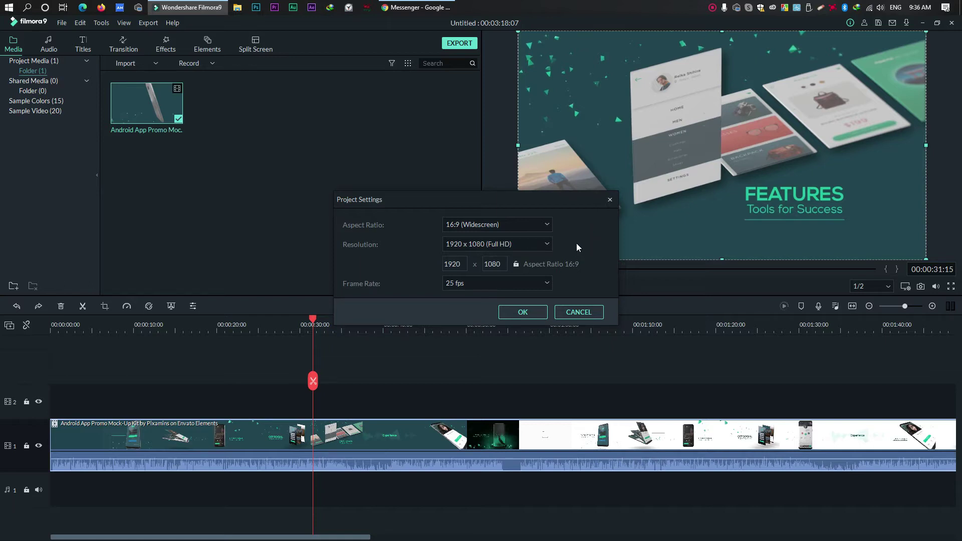
left_click(523, 243)
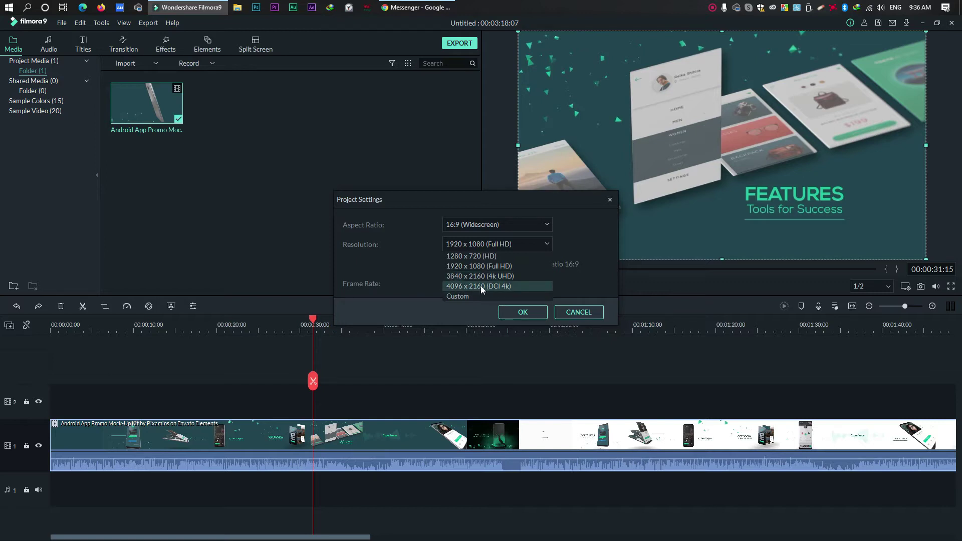
left_click(583, 235)
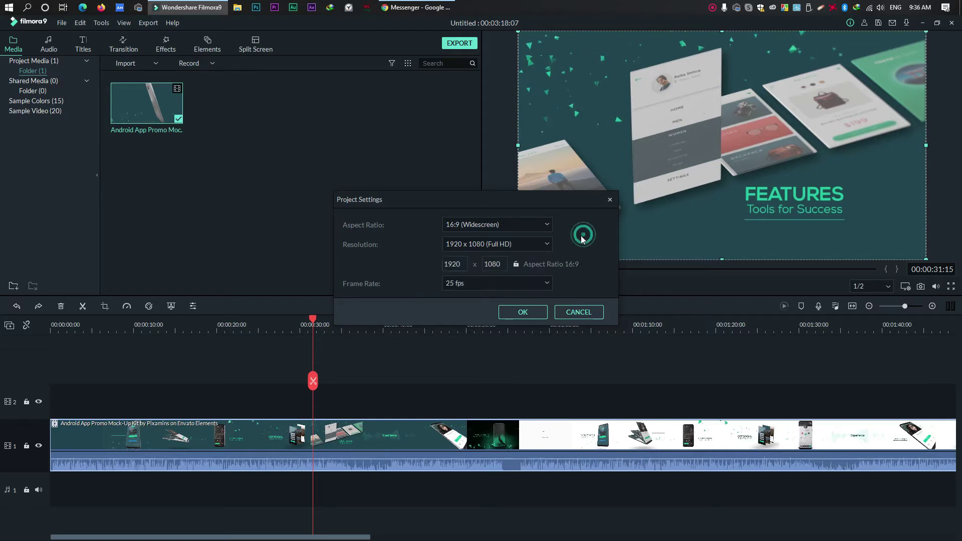
left_click(510, 221)
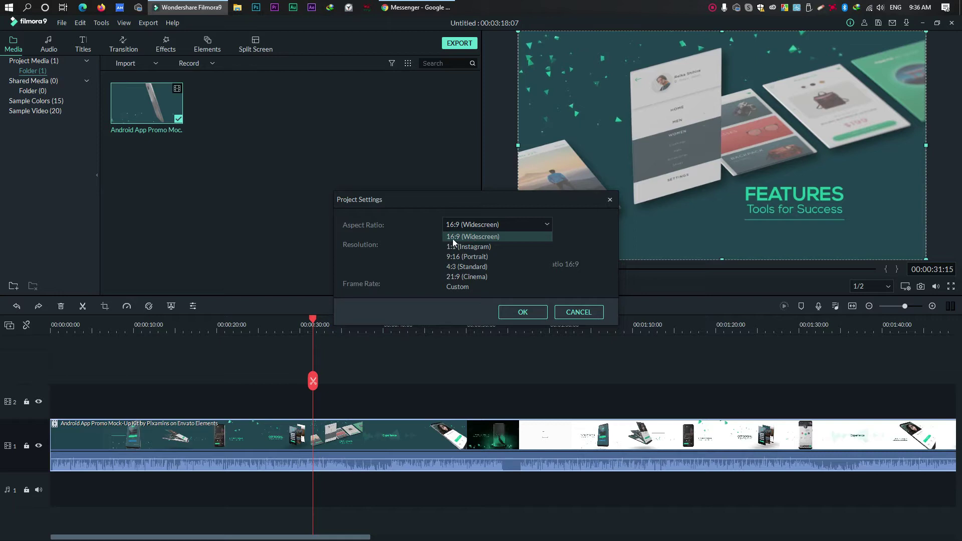
left_click(578, 238)
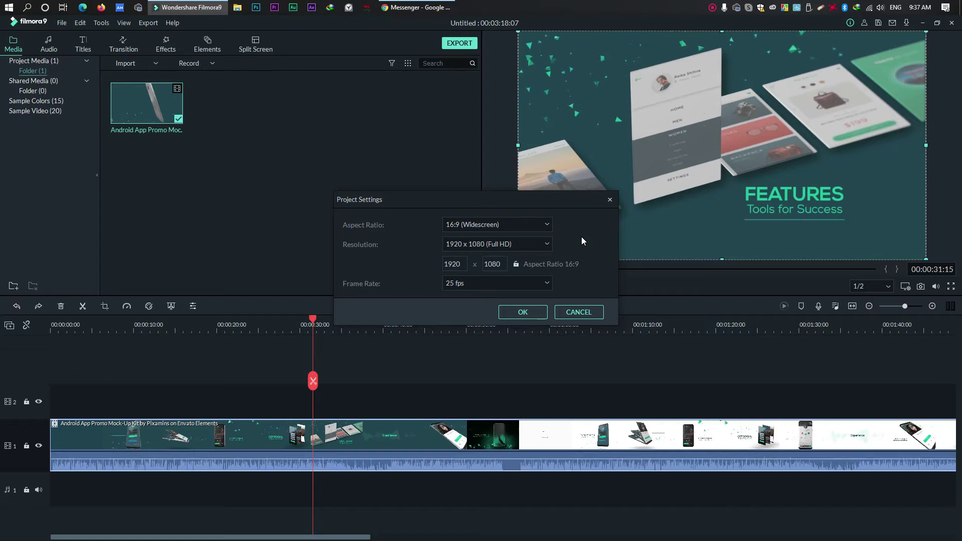
left_click(498, 225)
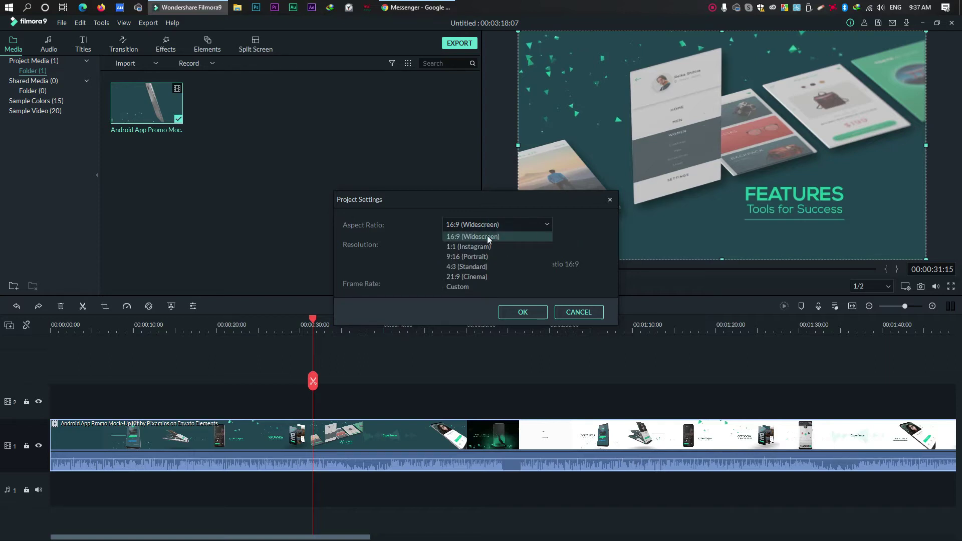
left_click(584, 229)
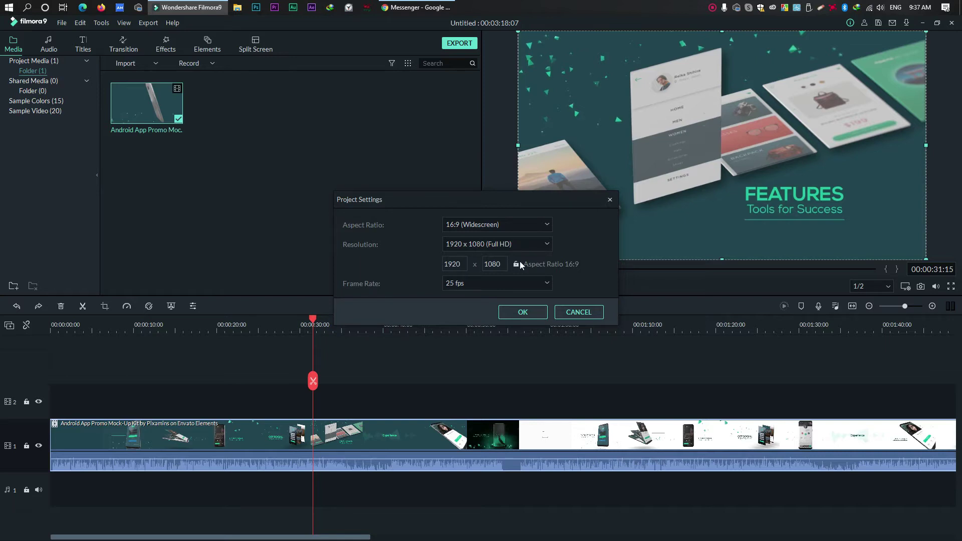
Set the project resolution to 1080 x 1920 and apply the settings
left_click(457, 264)
type("1080")
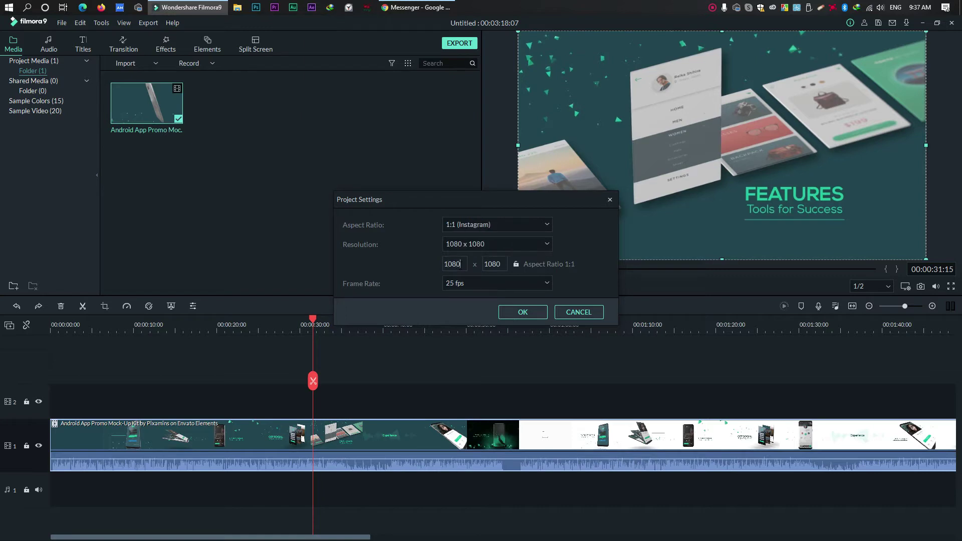
left_click(498, 264)
type("1920")
left_click(524, 312)
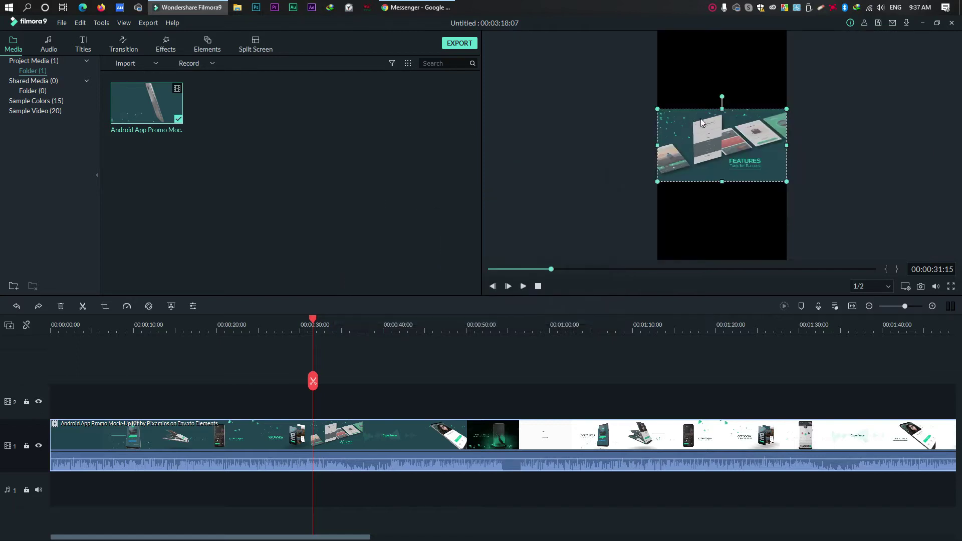
Stretch the clip vertically to fill the portrait frame and preview it at 00:00:45:10
left_click_drag(722, 182, 723, 256)
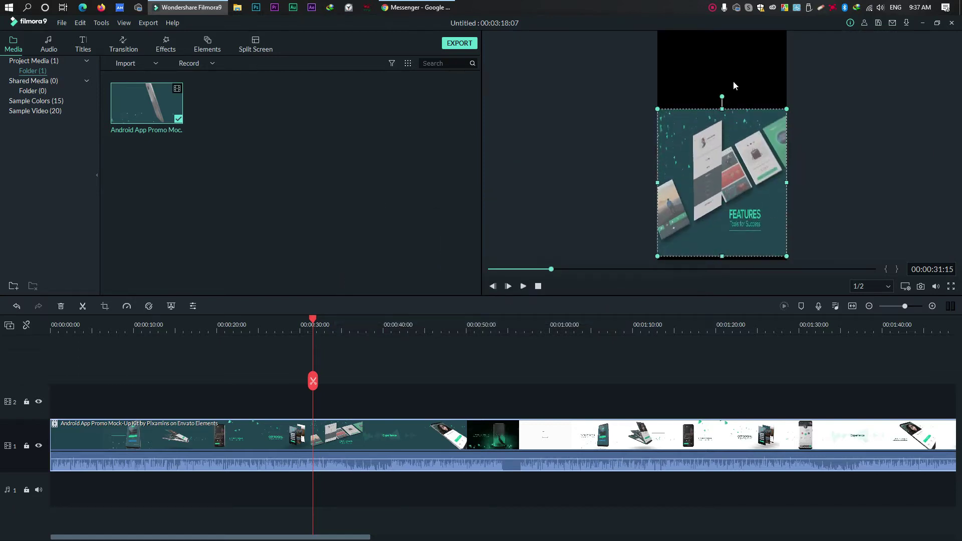
left_click_drag(722, 109, 717, 31)
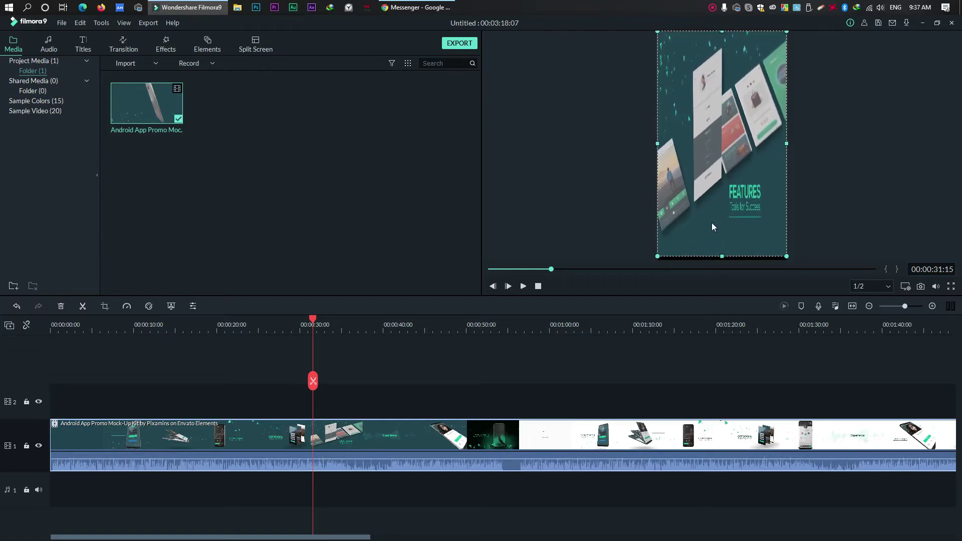
left_click_drag(723, 256, 723, 259)
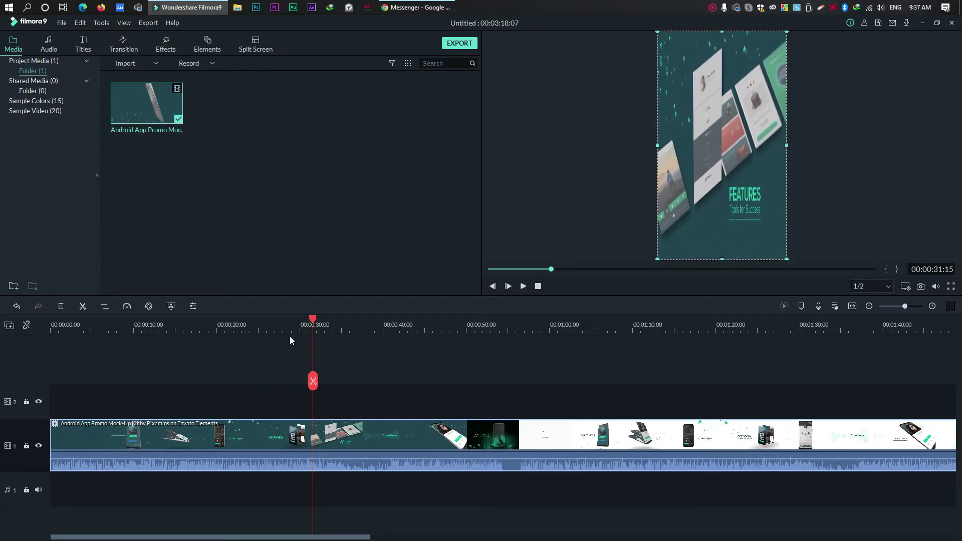
left_click_drag(333, 328, 429, 327)
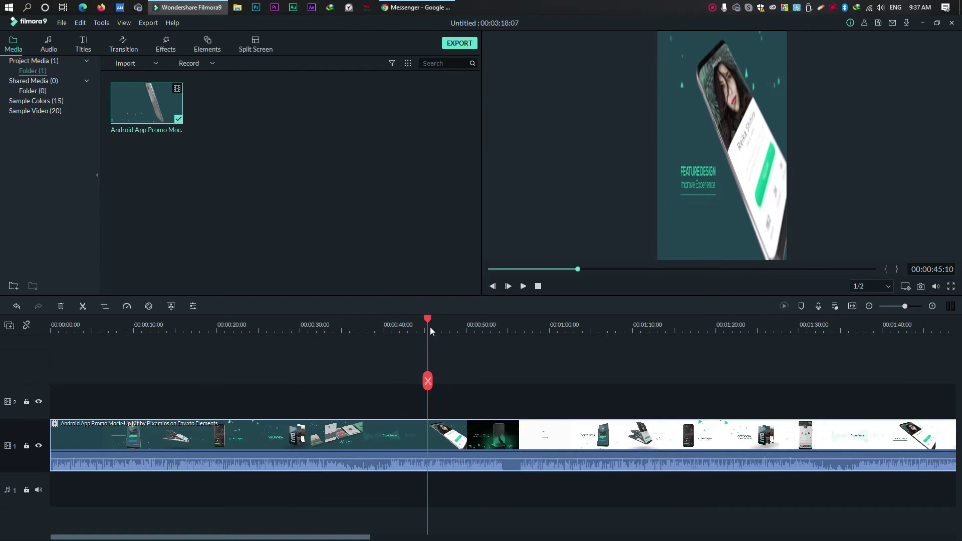
Undo the portrait stretching and the 1080 x 1920 resolution change to restore the widescreen frame
key("ctrl+z")
key("ctrl+z")
key("ctrl+z")
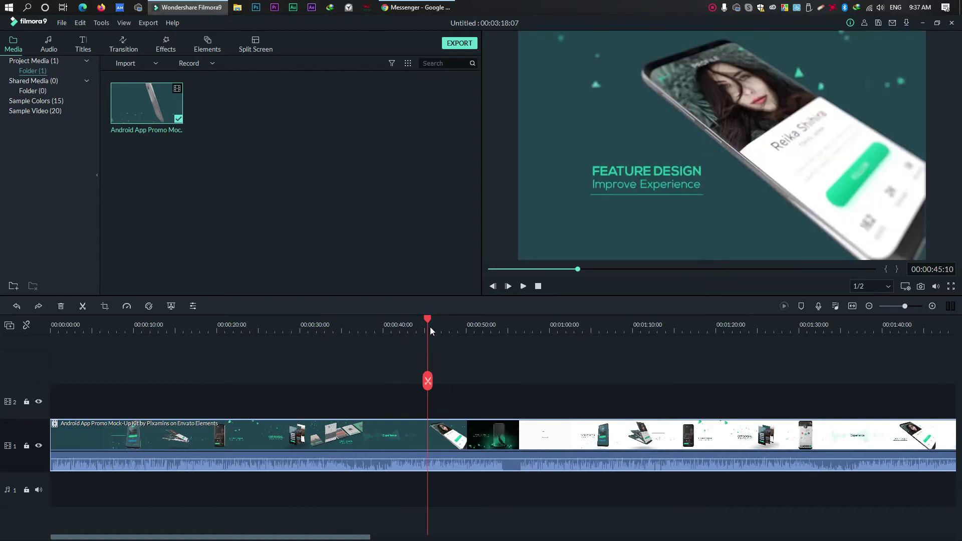
Move the playhead to 00:00:42:19 to preview the clip in the widescreen frame
left_click_drag(352, 326, 377, 326)
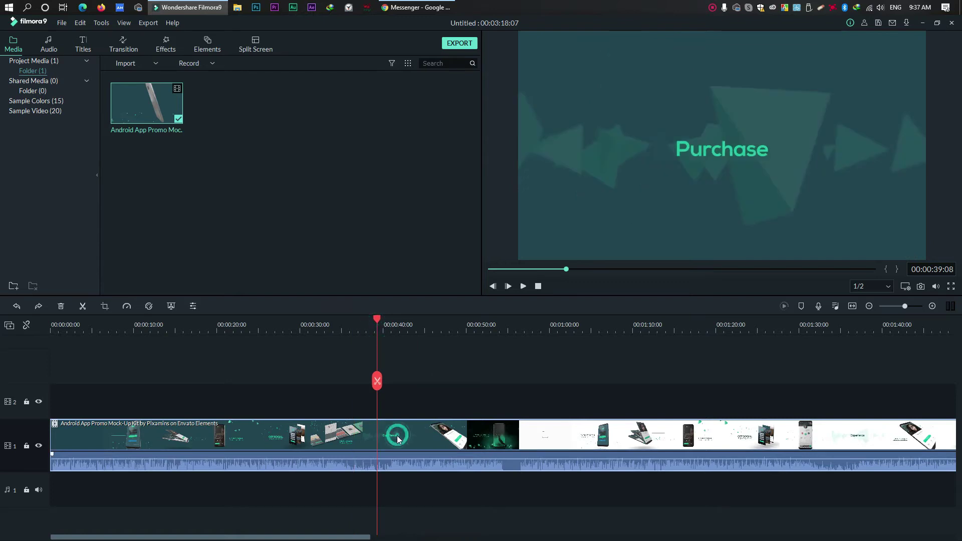
left_click(405, 324)
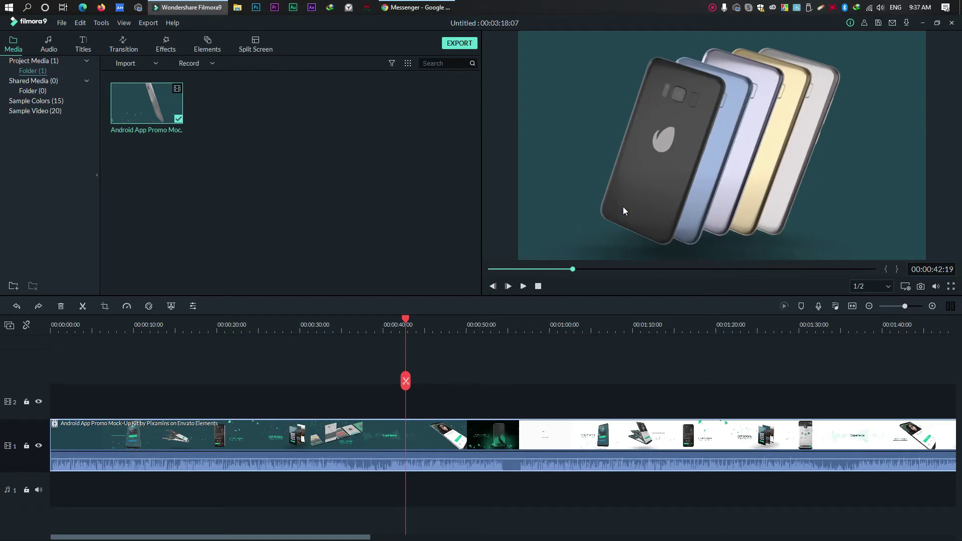
Zoom the timeline out slightly, select the clip in the preview and open its video properties
left_click(667, 110)
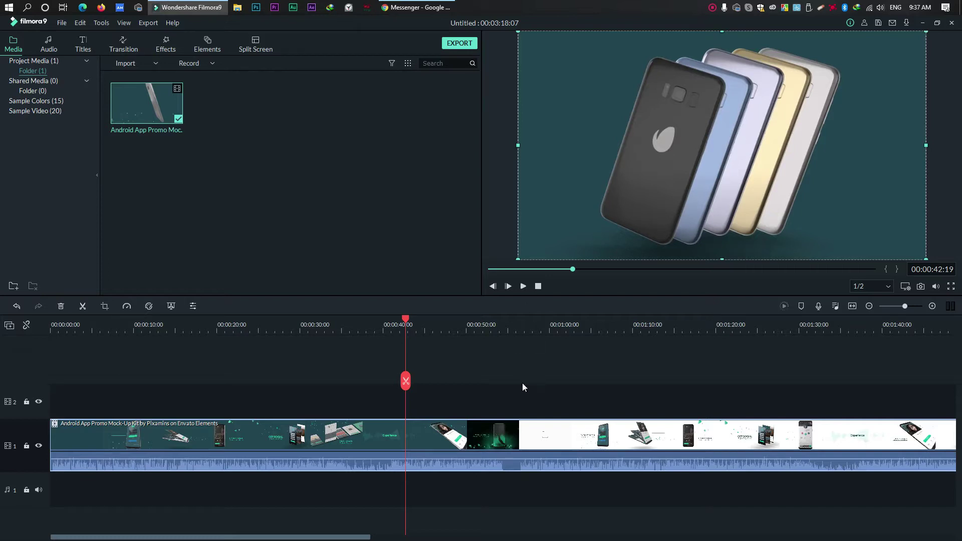
left_click(466, 442)
left_click(361, 442)
left_click(418, 443)
scroll(496, 326, "down", 2)
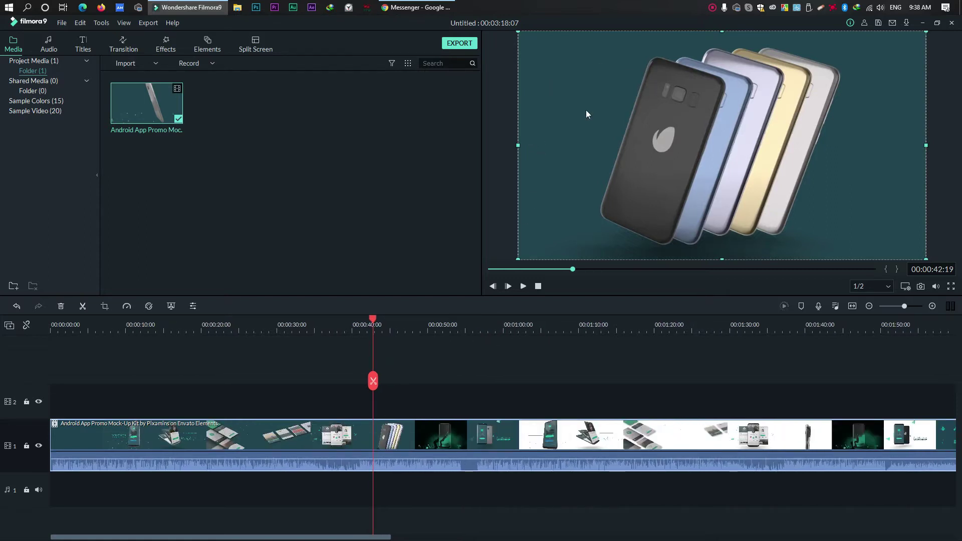
left_click(377, 406)
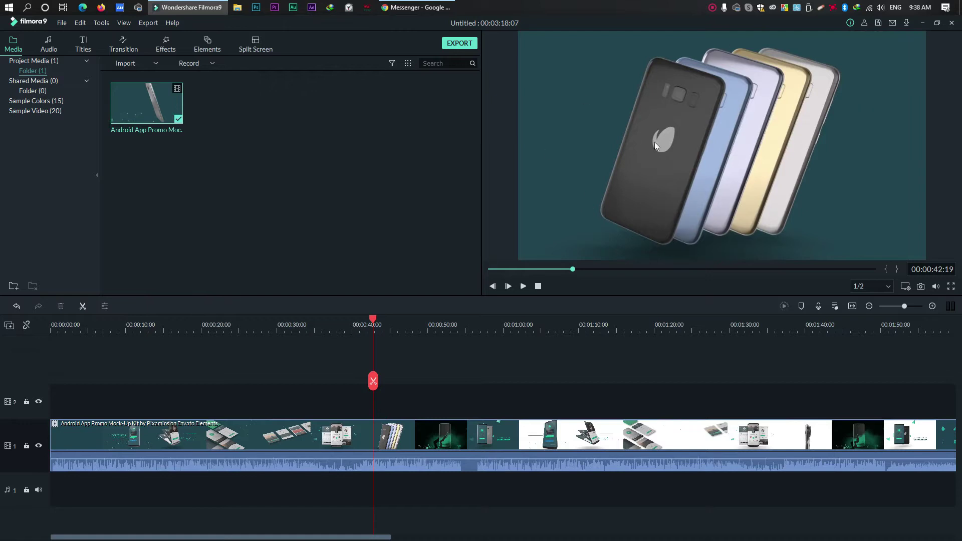
left_click(577, 150)
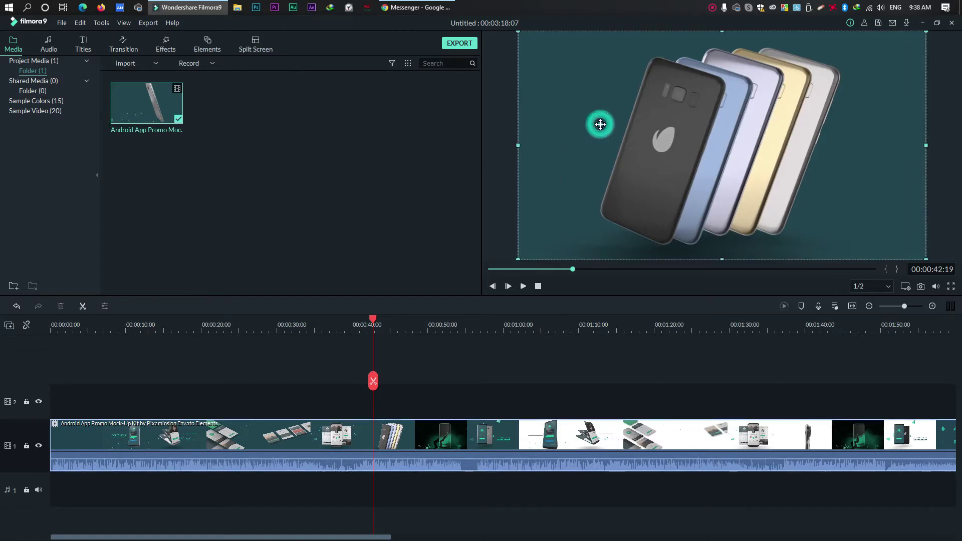
left_click(704, 140)
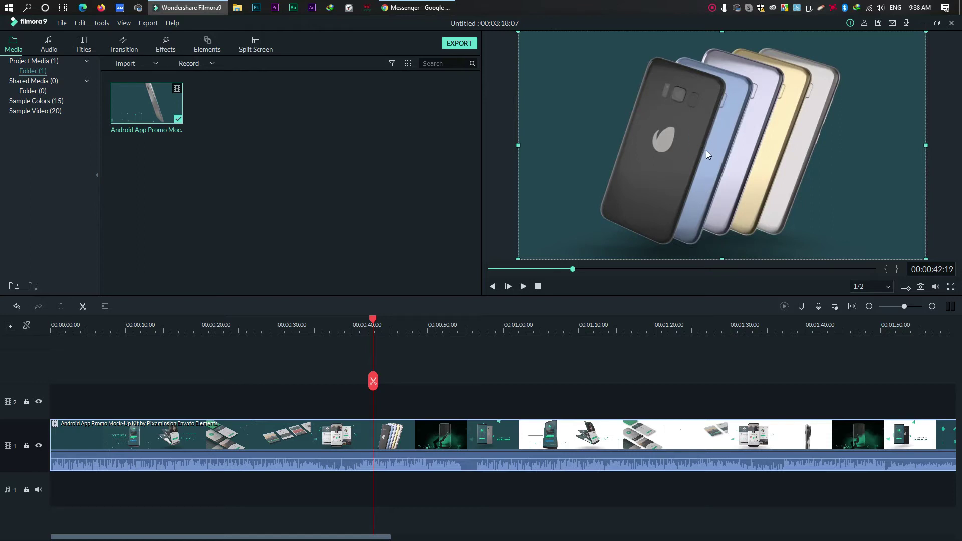
double_click(710, 152)
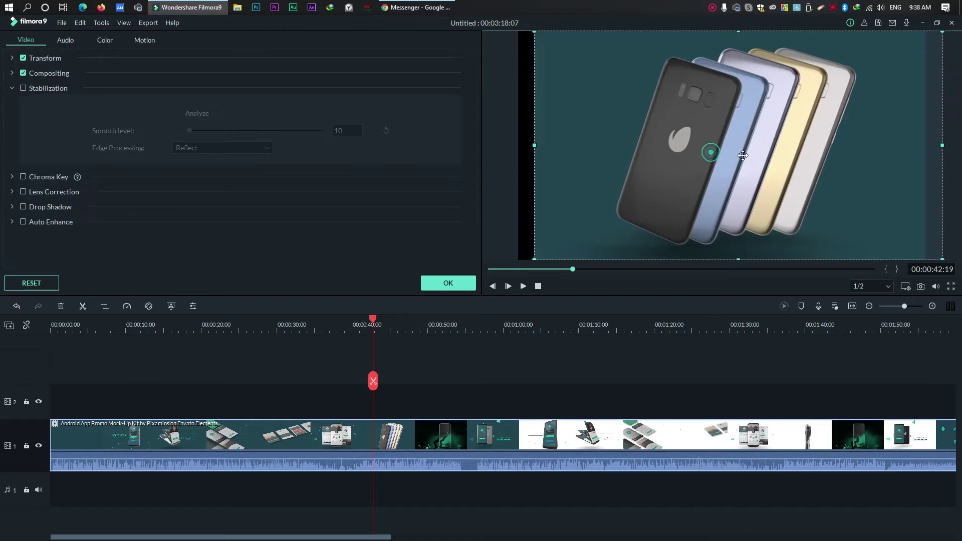
Try shifting the clip to the right in the frame, undo it, and nudge the clip slightly
left_click_drag(709, 152, 761, 162)
key("ctrl+z")
mouse_move(677, 114)
left_mouse_down()
mouse_move(676, 102)
mouse_move(804, 84)
mouse_move(681, 102)
mouse_move(672, 112)
left_mouse_up()
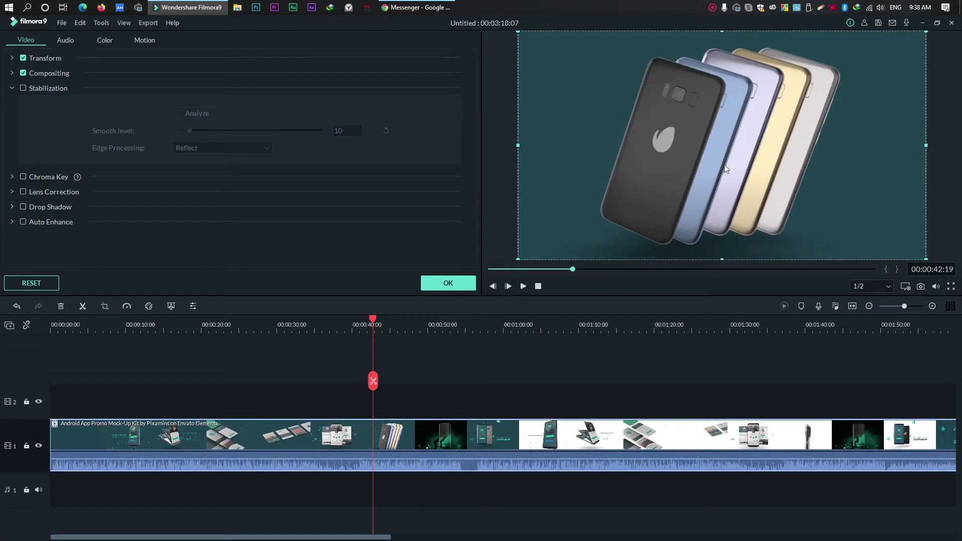
mouse_move(649, 146)
left_mouse_down()
mouse_move(867, 144)
mouse_move(601, 145)
mouse_move(667, 144)
mouse_move(639, 145)
left_mouse_up()
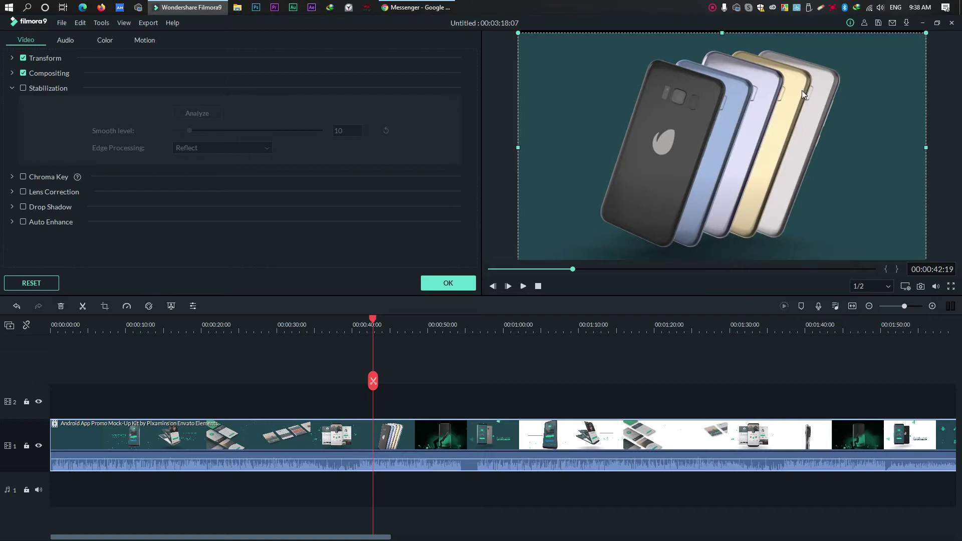
Move the clip toward the frame's lower left and enlarge it from its upper-right corner
left_click_drag(783, 115, 719, 163)
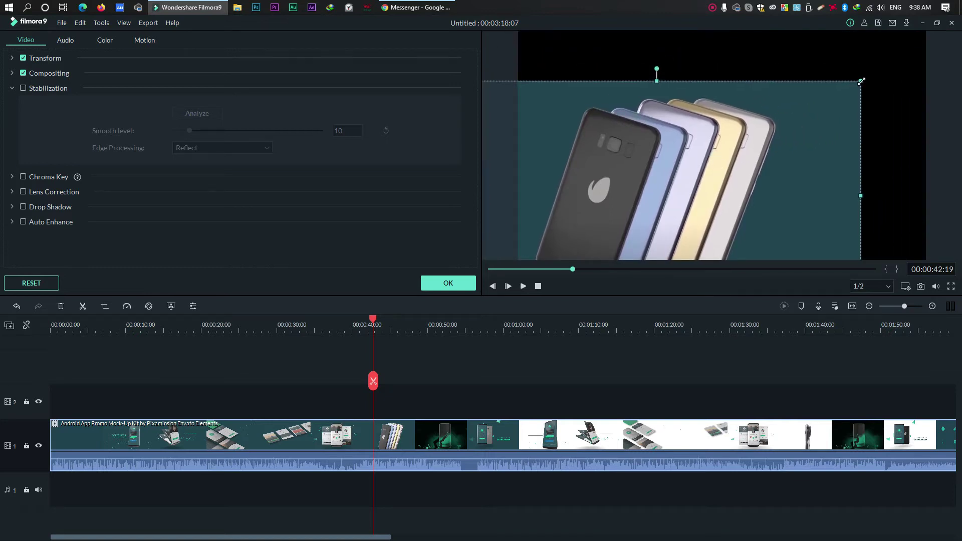
left_click_drag(861, 82, 927, 43)
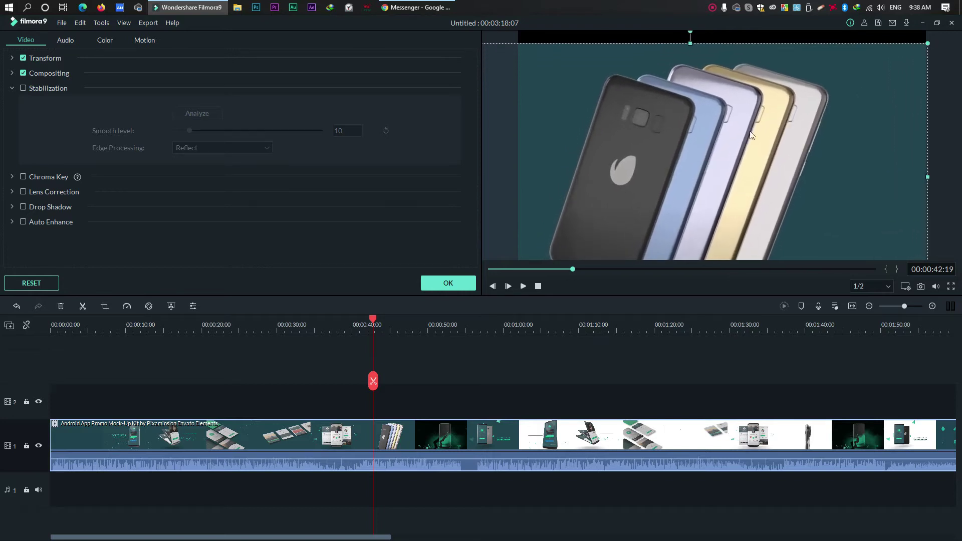
mouse_move(661, 191)
left_mouse_down()
mouse_move(698, 144)
mouse_move(678, 150)
mouse_move(686, 164)
mouse_move(647, 196)
left_mouse_up()
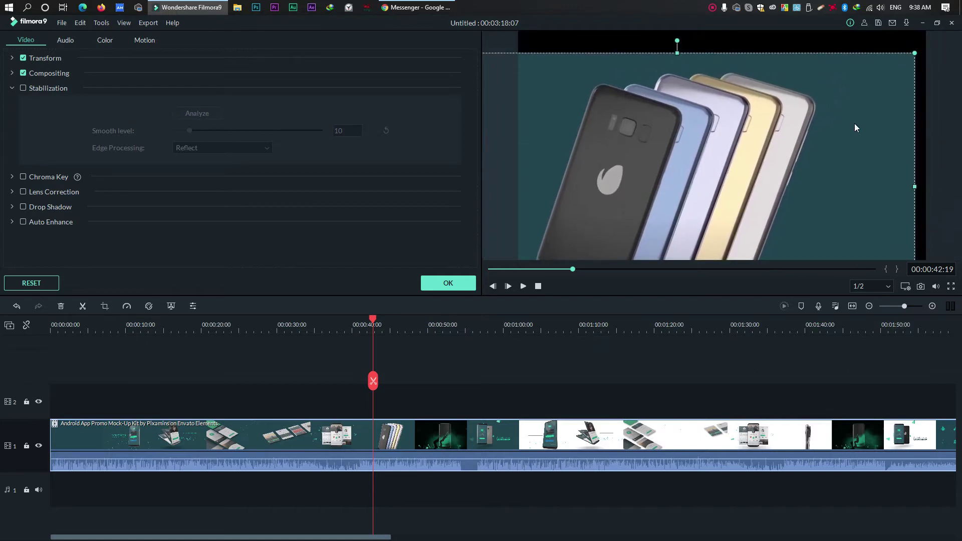
Enlarge the clip further, centre it in the frame on the alignment guides, and preview it at 00:00:45:21
left_click_drag(854, 128, 758, 148)
left_click_drag(784, 107, 626, 146)
left_click_drag(730, 85, 751, 87)
left_click_drag(722, 127, 727, 173)
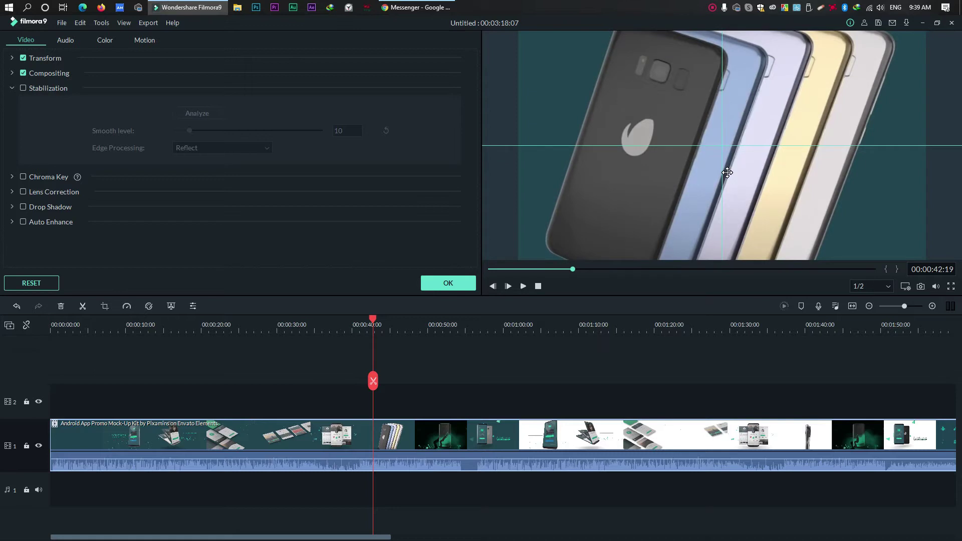
left_click_drag(727, 172, 727, 172)
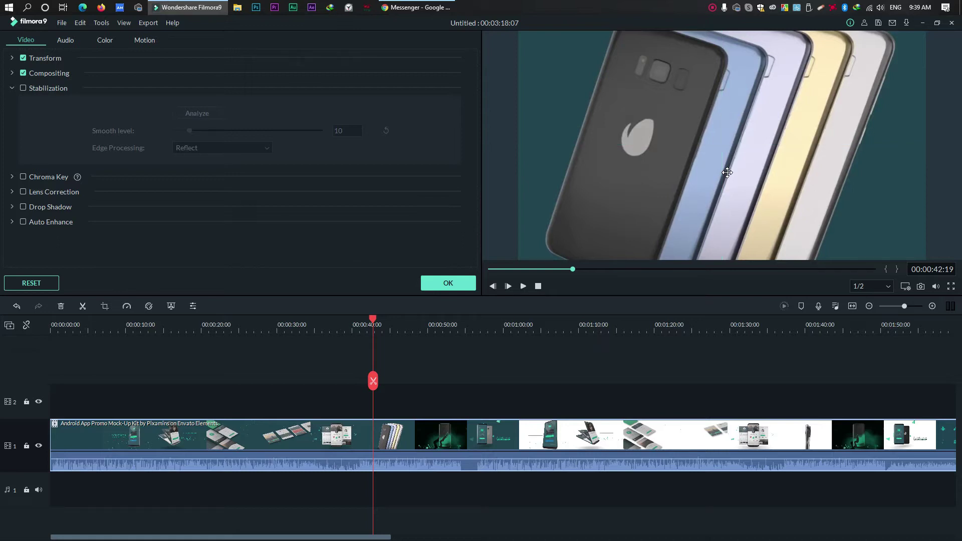
left_click(347, 324)
left_click(390, 321)
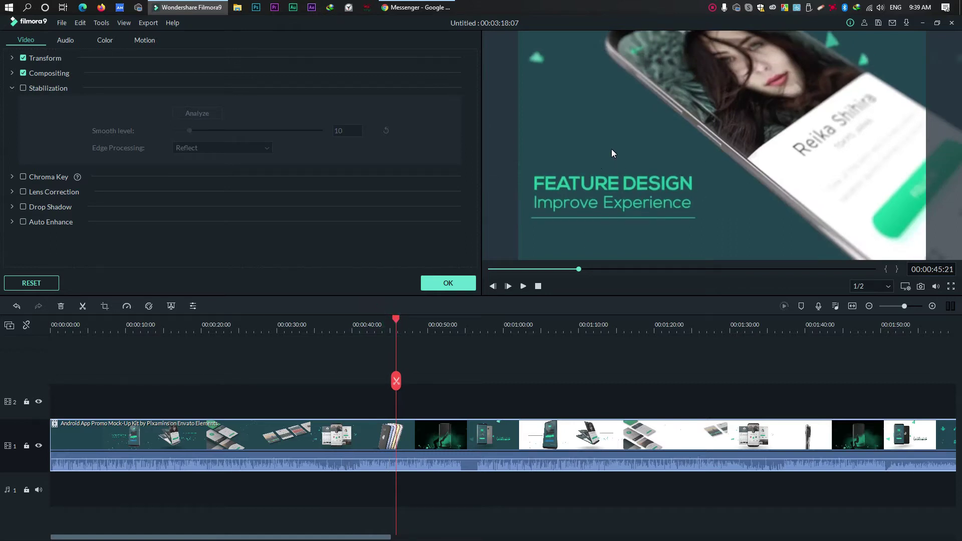
Pan and enlarge the clip around the phone's profile photo, scaling it to cover the frame's upper-right corner
left_click_drag(663, 150, 647, 145)
left_click_drag(525, 102, 665, 146)
left_click_drag(563, 37, 649, 125)
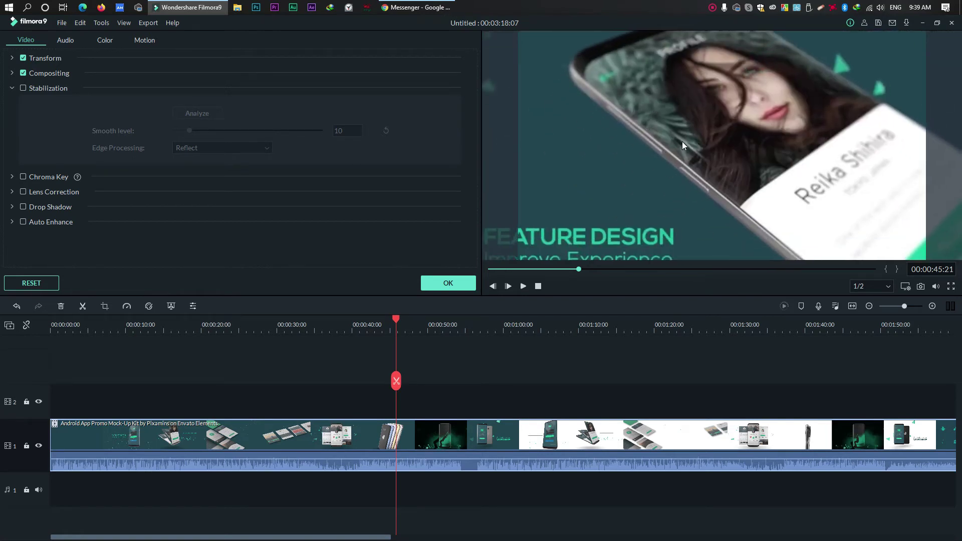
left_click_drag(740, 108, 560, 147)
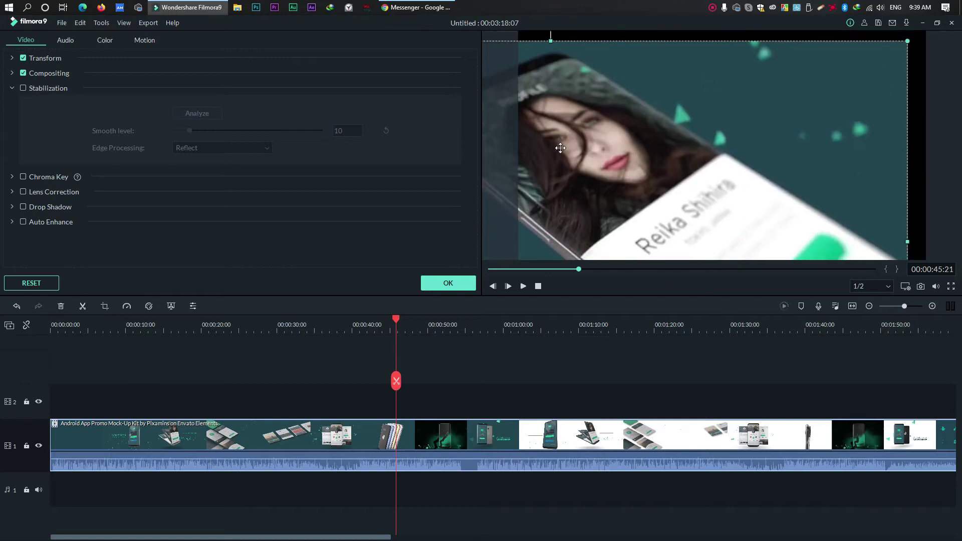
left_click_drag(907, 40, 927, 31)
left_click_drag(792, 140, 746, 152)
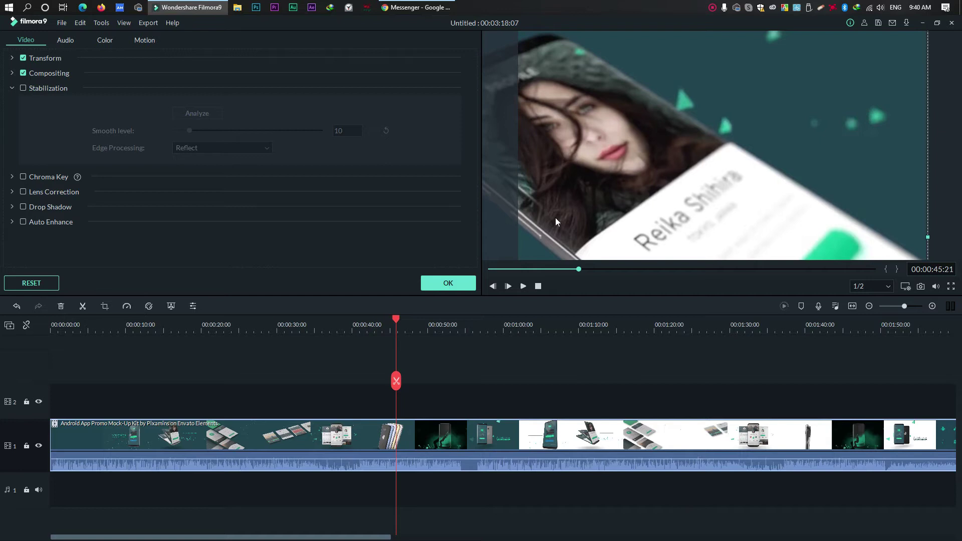
left_click_drag(560, 160, 558, 146)
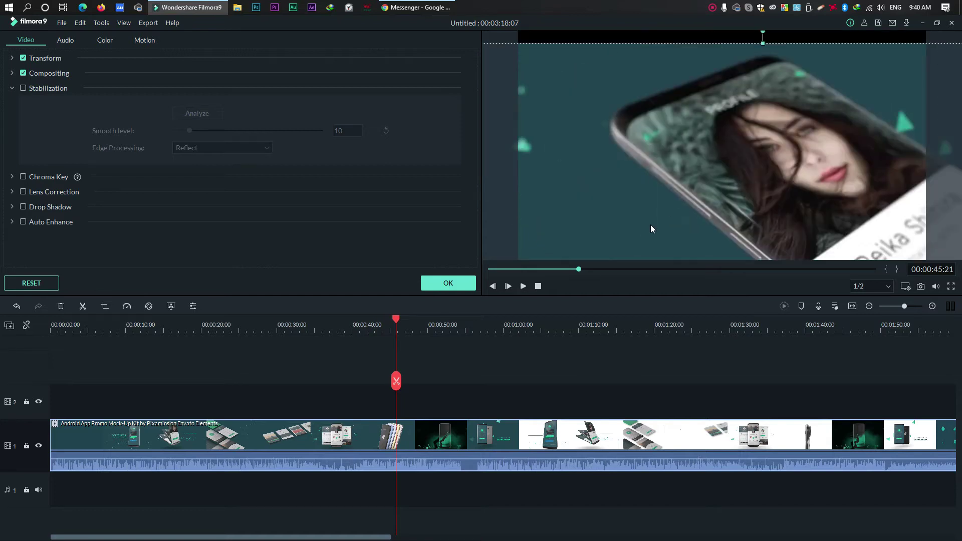
Undo the recent pans and enlargements, redoing some along the way, back to the clip only slightly larger than the frame
key("ctrl+z")
key("ctrl+z")
key("ctrl+z")
key("ctrl+z")
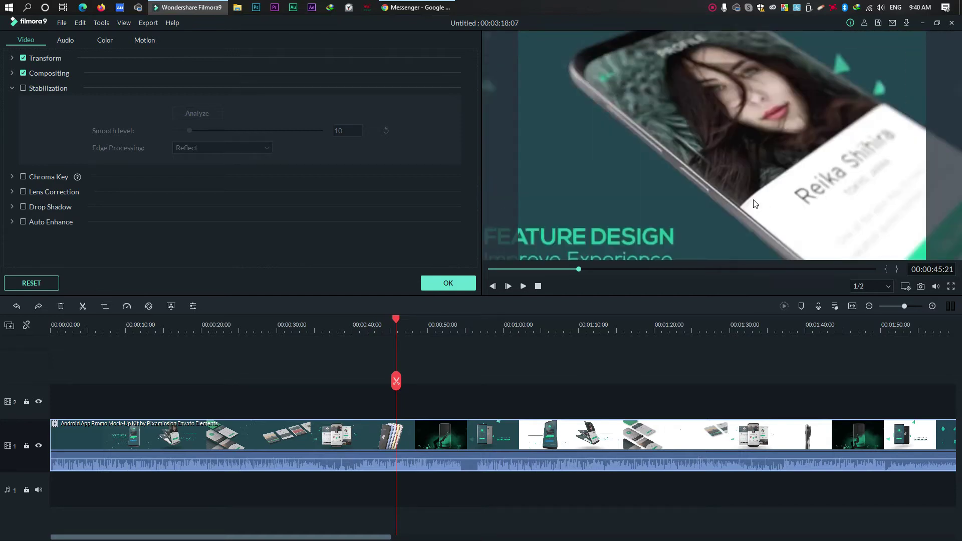
key("ctrl+z")
key("ctrl+z")
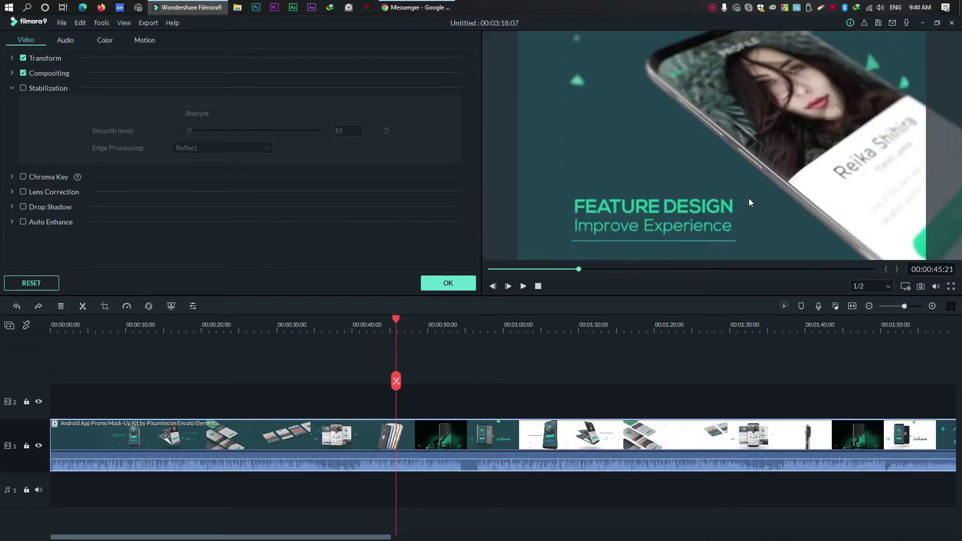
key("ctrl+y")
key("ctrl+y")
key("ctrl+y")
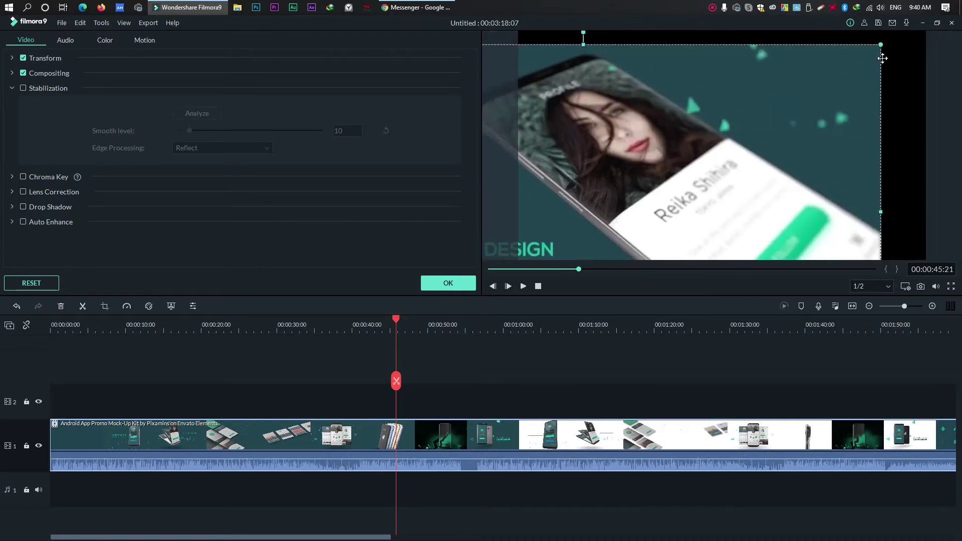
key("ctrl+z")
key("ctrl+z")
key("ctrl+z")
key("ctrl+z")
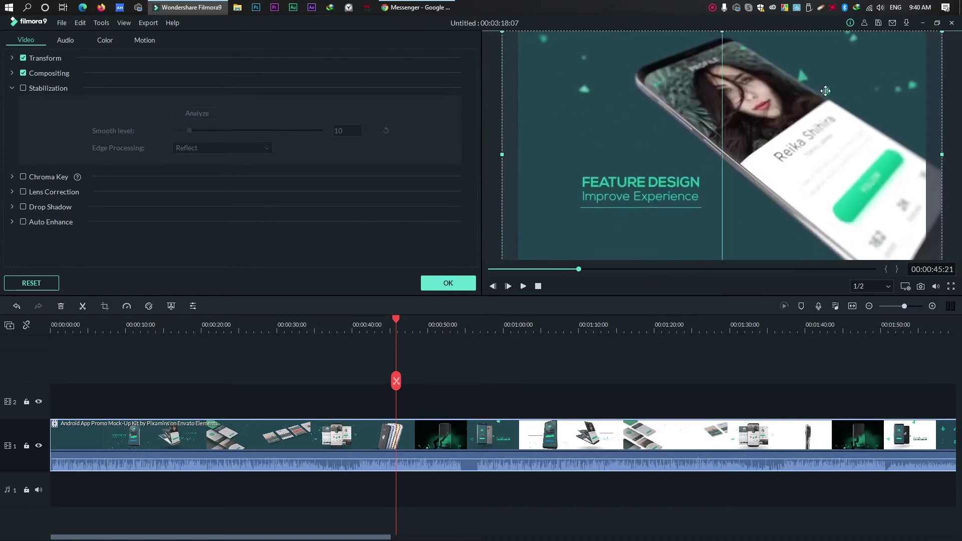
key("ctrl+z")
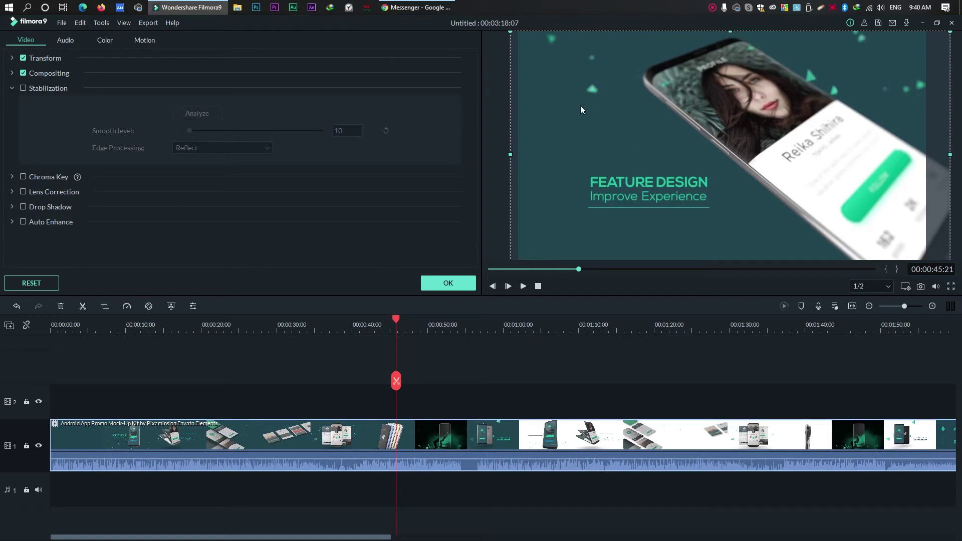
Enlarge the clip slightly from its upper-left corner and shift it left in the frame
left_click_drag(510, 31, 474, 16)
left_click_drag(618, 158, 560, 166)
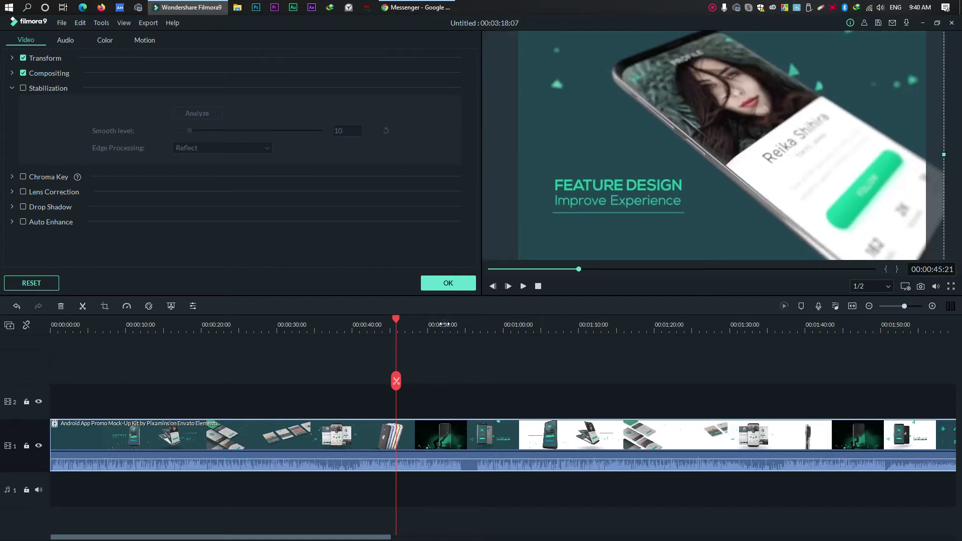
Examine the enlarged clip's framing across the whole timeline, as far as 00:03:02:15
left_click(443, 323)
left_click(488, 328)
left_click_drag(500, 327, 666, 326)
left_click_drag(234, 324, 151, 325)
left_click_drag(223, 326, 275, 328)
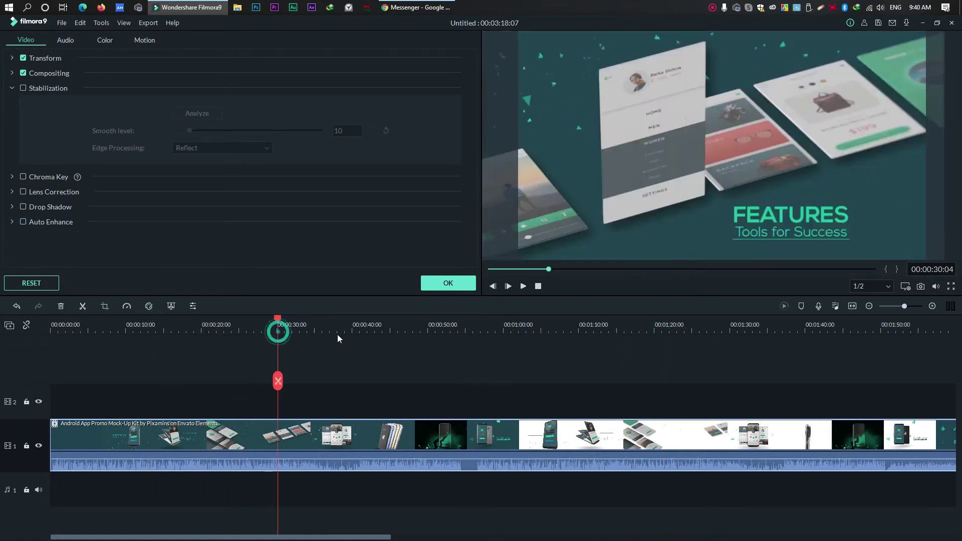
scroll(229, 329, "down", 1)
left_click(390, 326)
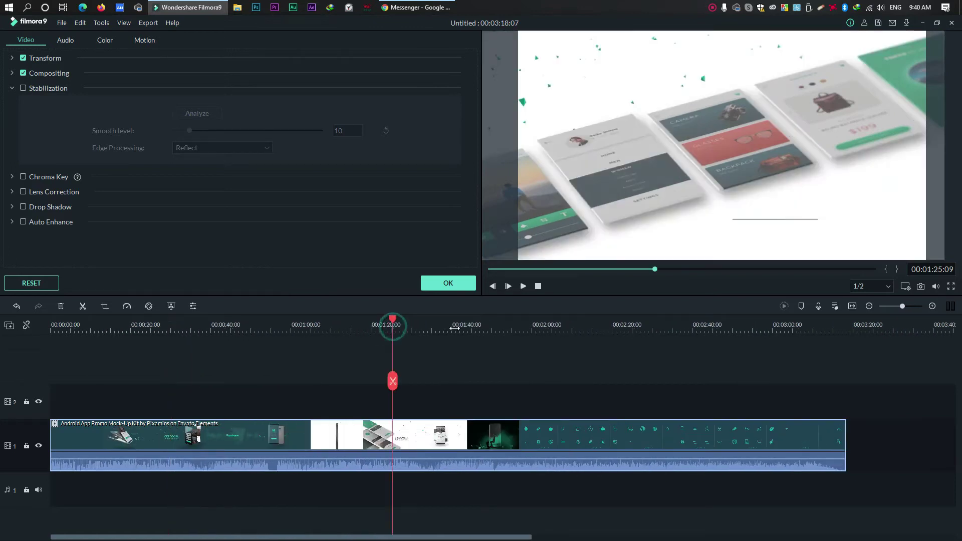
left_click(459, 325)
left_click(551, 336)
left_click(571, 332)
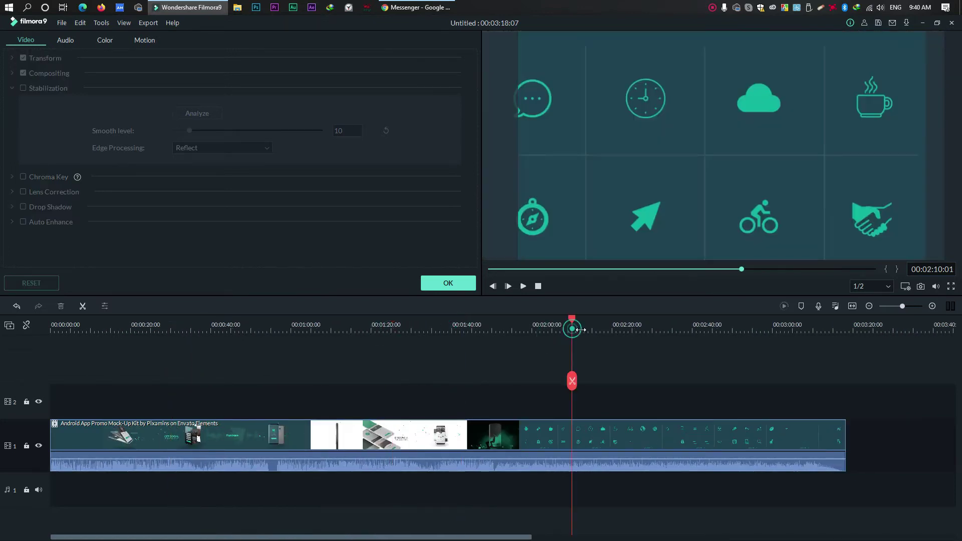
left_click(632, 331)
left_click(715, 329)
left_click(780, 329)
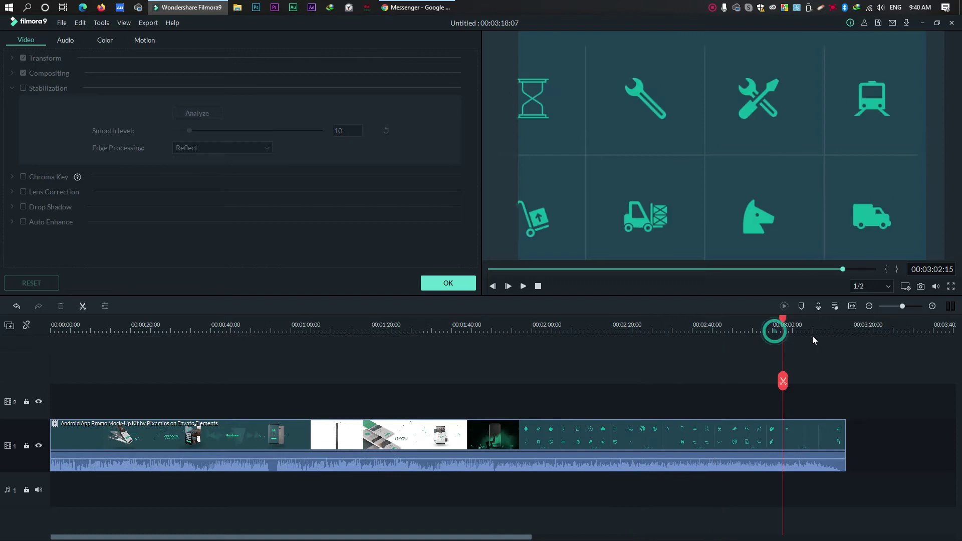
Recheck the framing in the clip's white-background scenes and return the playhead to 00:00:30:17
left_click(386, 326)
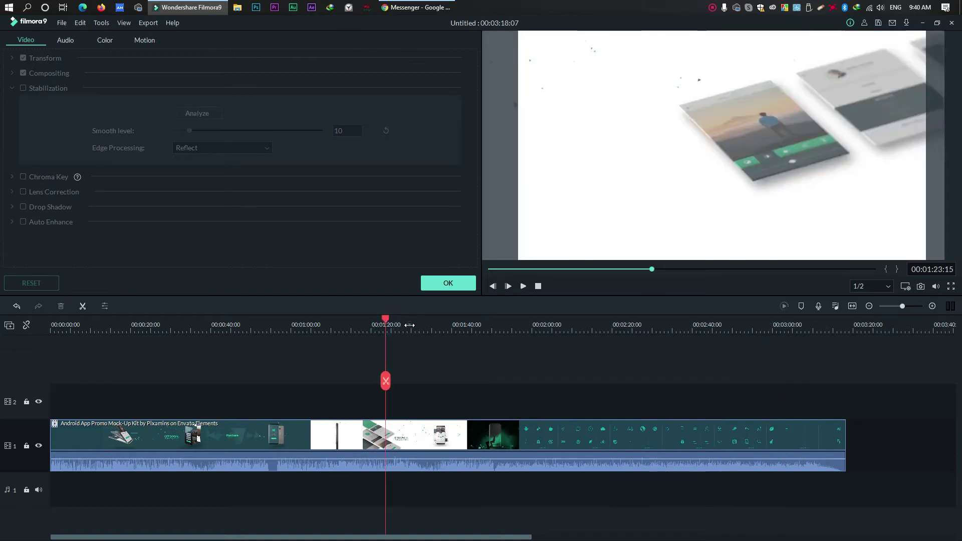
left_click(409, 326)
left_click(327, 328)
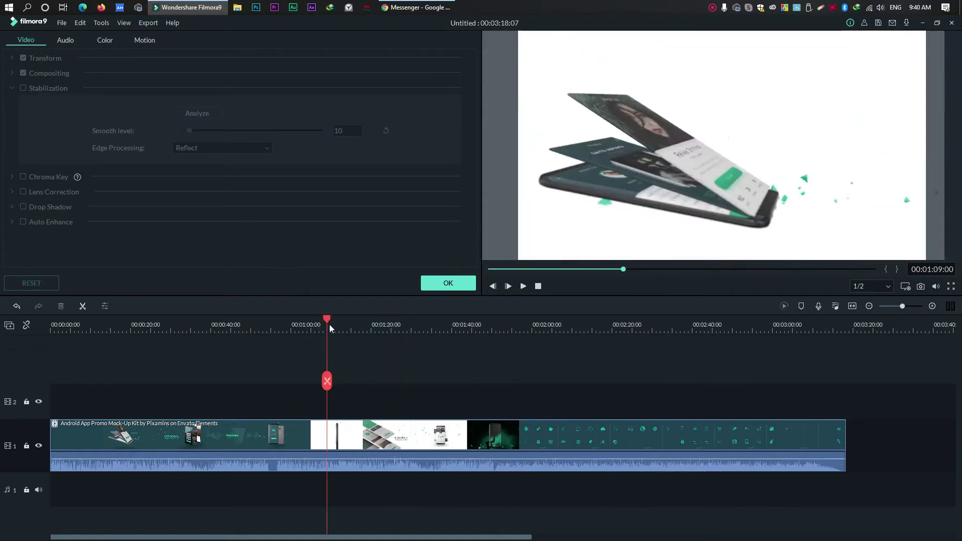
left_click(339, 326)
left_click_drag(446, 323, 173, 335)
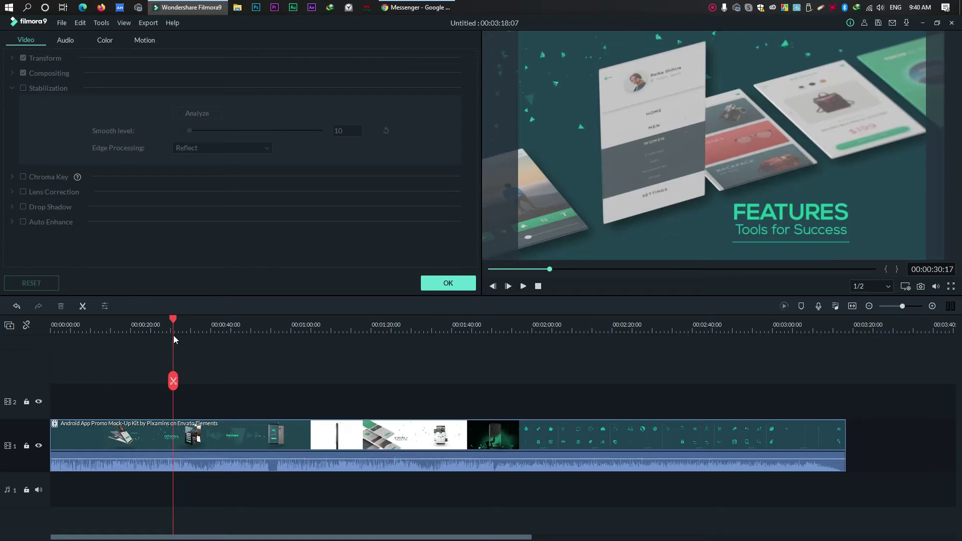
Enlarge the clip from its upper-left corner and pan it to frame the app menu screen near the centre
left_click(726, 224)
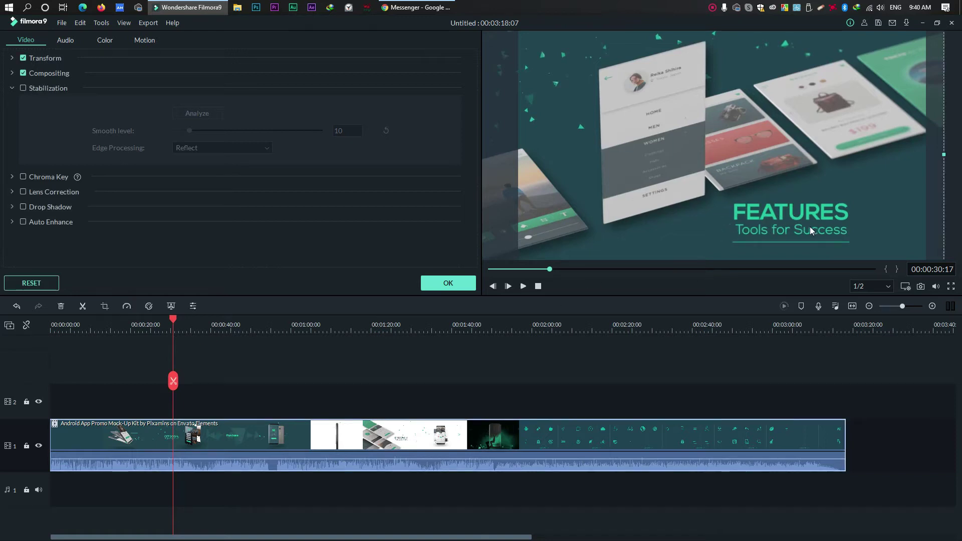
left_click_drag(804, 226, 852, 235)
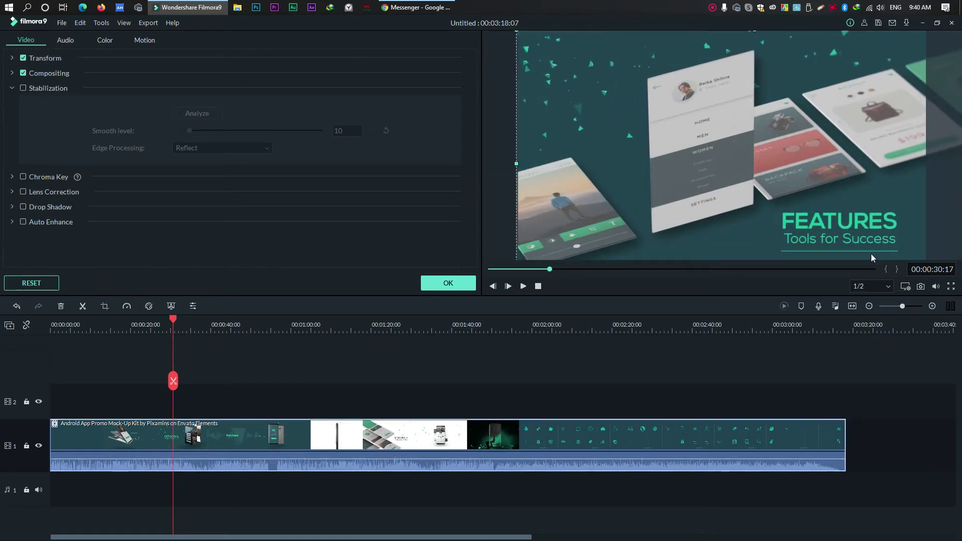
left_click_drag(668, 170, 706, 220)
left_click_drag(552, 80, 488, 37)
left_click_drag(814, 147, 811, 199)
left_click_drag(547, 94, 531, 35)
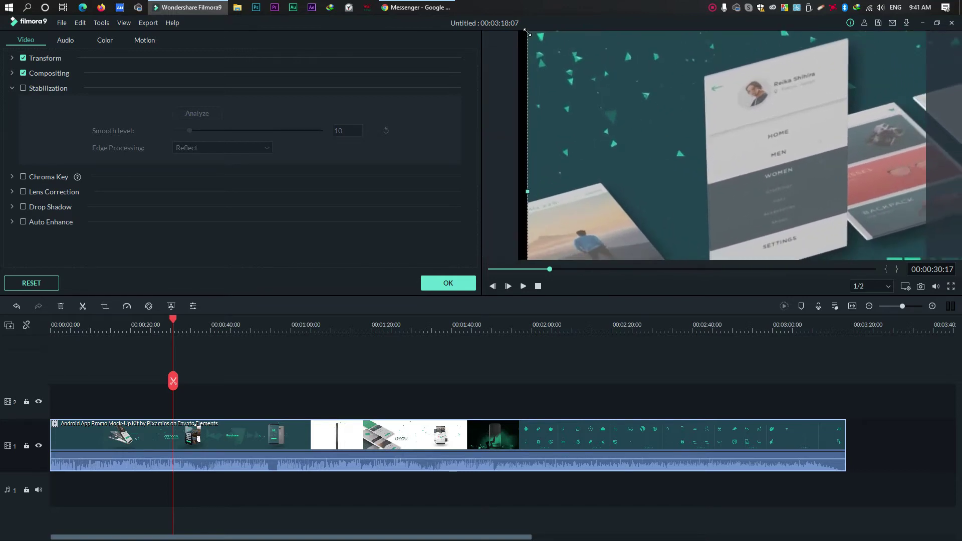
left_click_drag(822, 216, 771, 169)
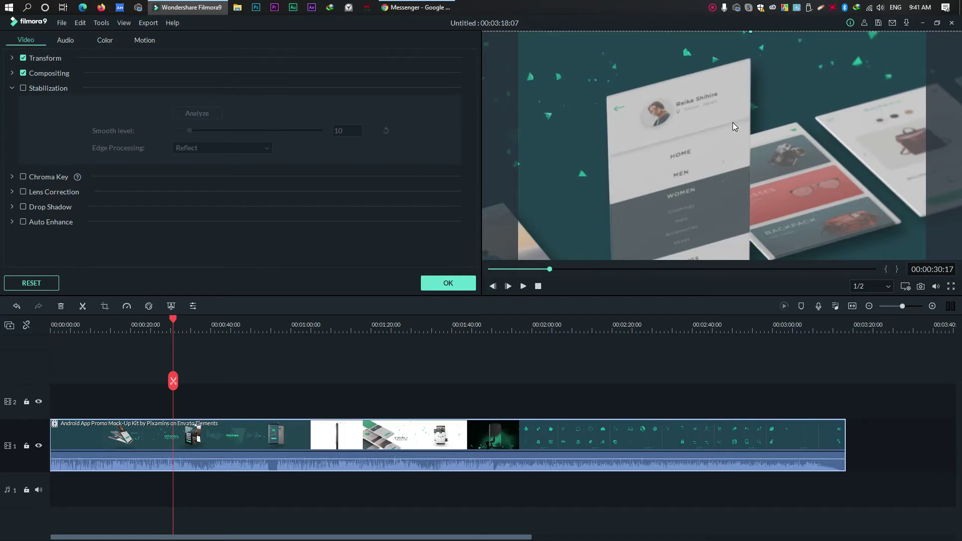
Undo the recent enlargements and moves of the clip until it fits the whole frame at 00:00:30:17
key("ctrl+z")
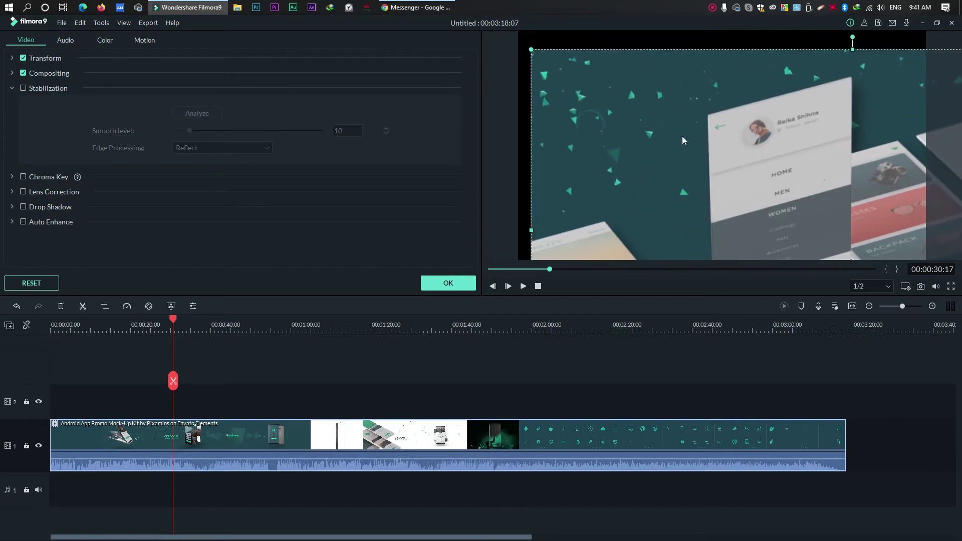
left_click_drag(531, 50, 655, 117)
key("ctrl+z")
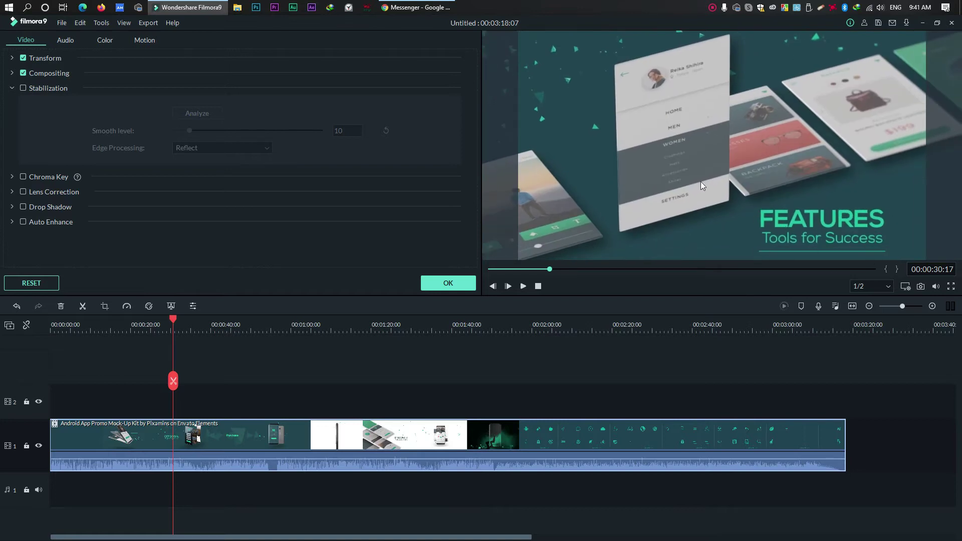
key("ctrl+z")
key("ctrl+z")
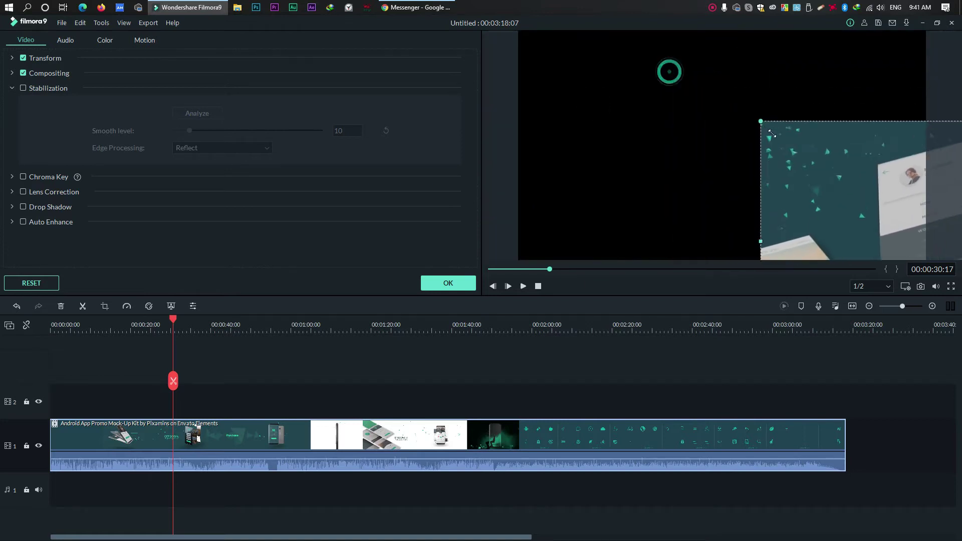
key("ctrl+z")
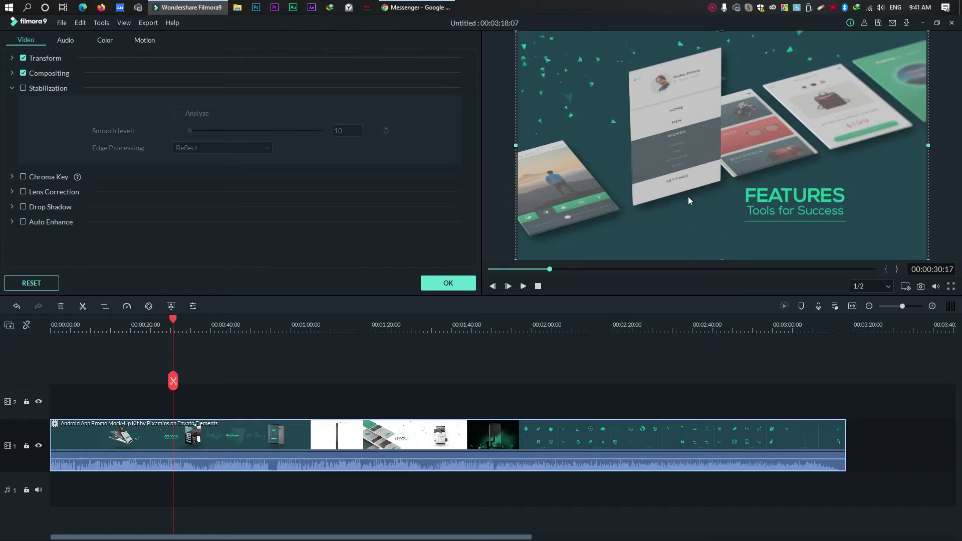
Move and resize the clip from its upper-left corner so it sits smaller and centred within the frame
left_click_drag(600, 176, 660, 215)
left_click_drag(574, 68, 537, 47)
mouse_move(665, 123)
left_mouse_down()
mouse_move(658, 118)
mouse_move(681, 124)
left_mouse_up()
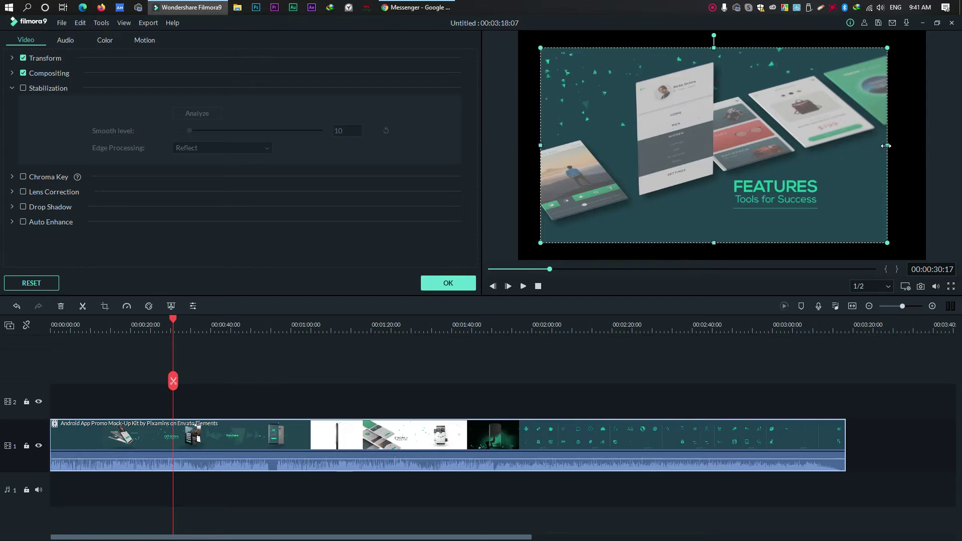
Stretch the clip's right, left, bottom and top edges out to the frame borders
left_click_drag(888, 144, 924, 144)
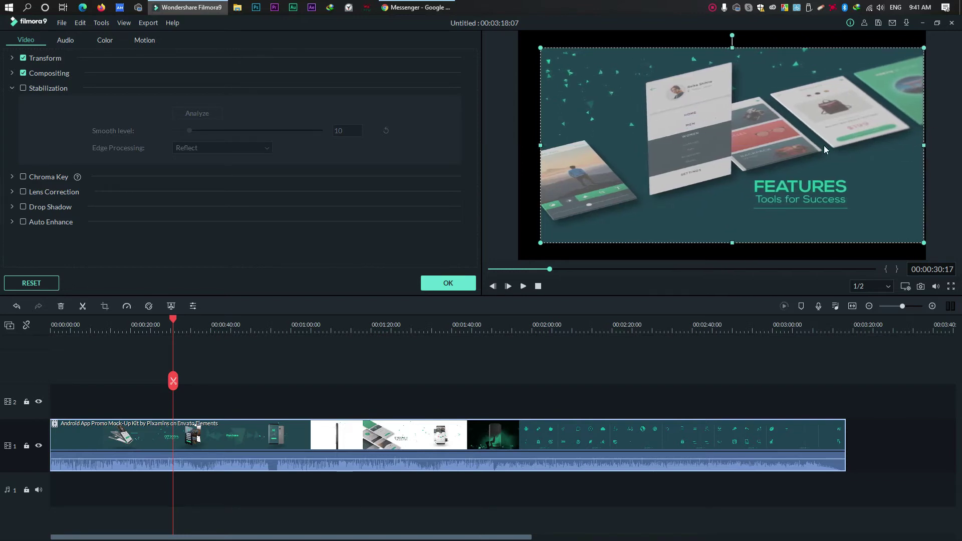
left_click_drag(539, 143, 520, 143)
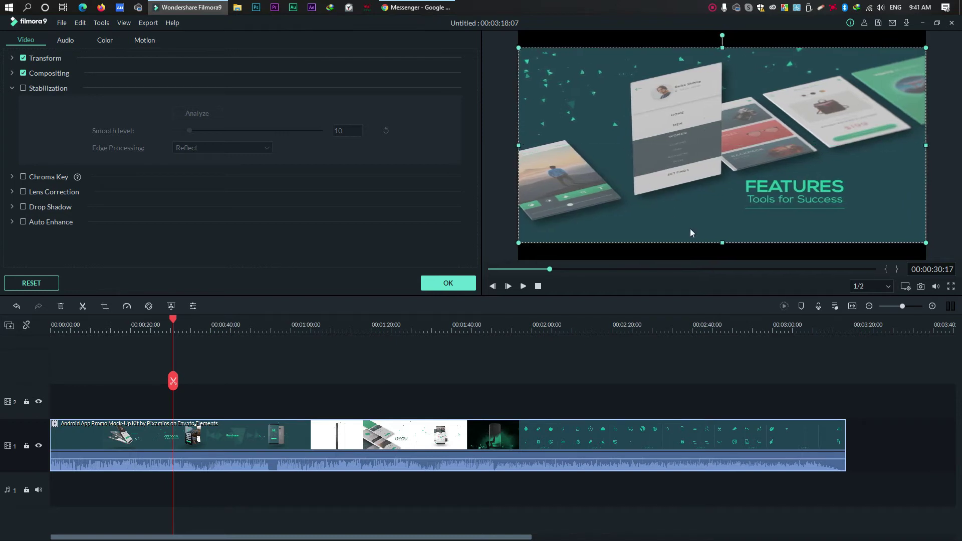
left_click_drag(722, 244, 723, 260)
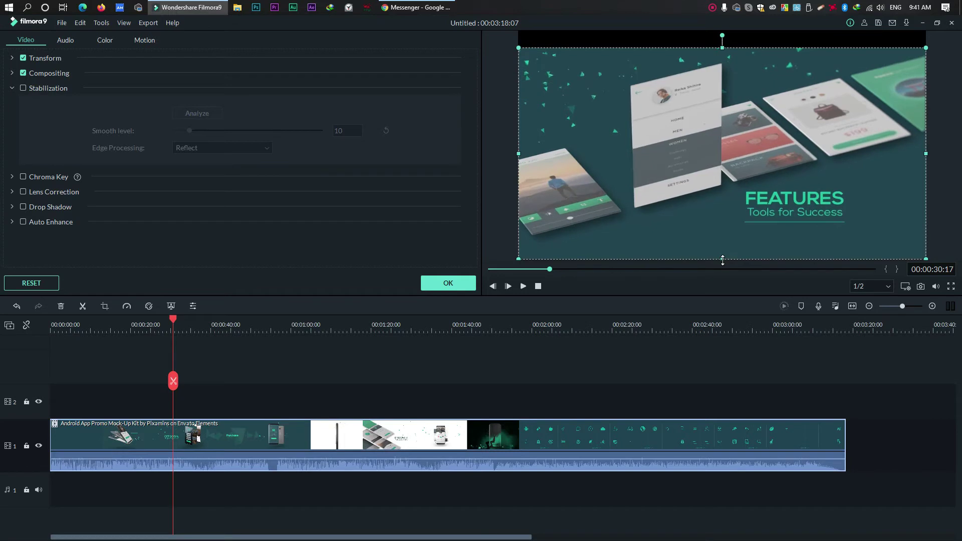
left_click_drag(721, 48, 721, 30)
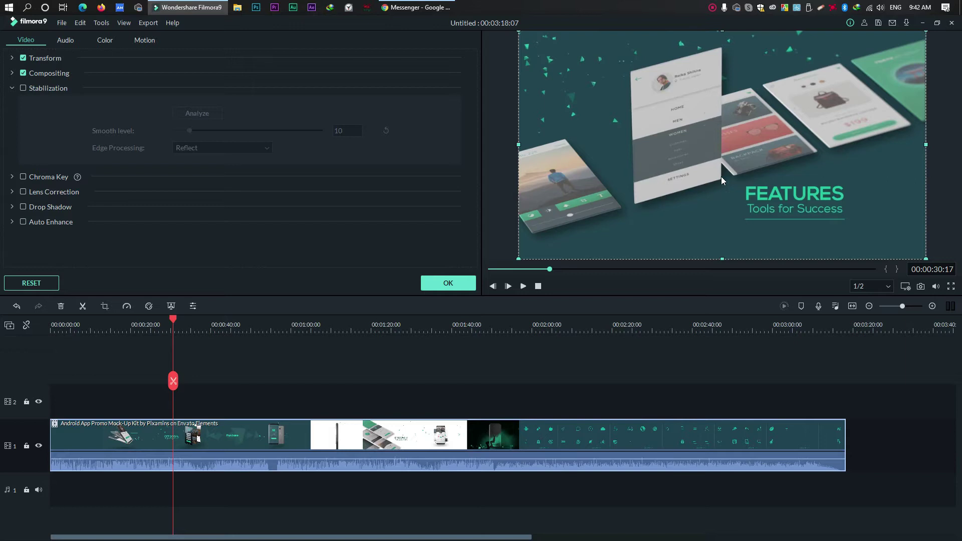
Shrink the clip from its upper-left corner and reposition it in the centre of the frame
left_click_drag(599, 96, 632, 114)
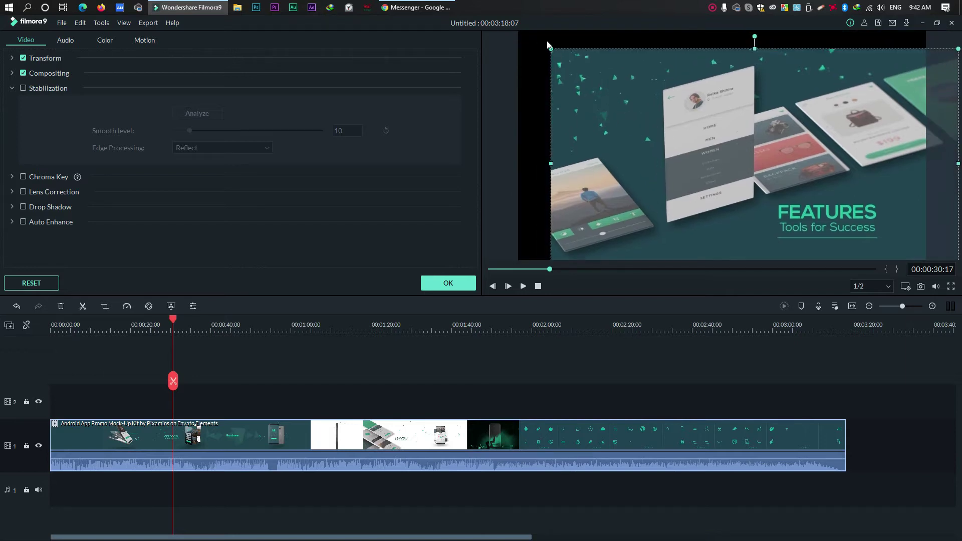
left_click_drag(551, 50, 661, 111)
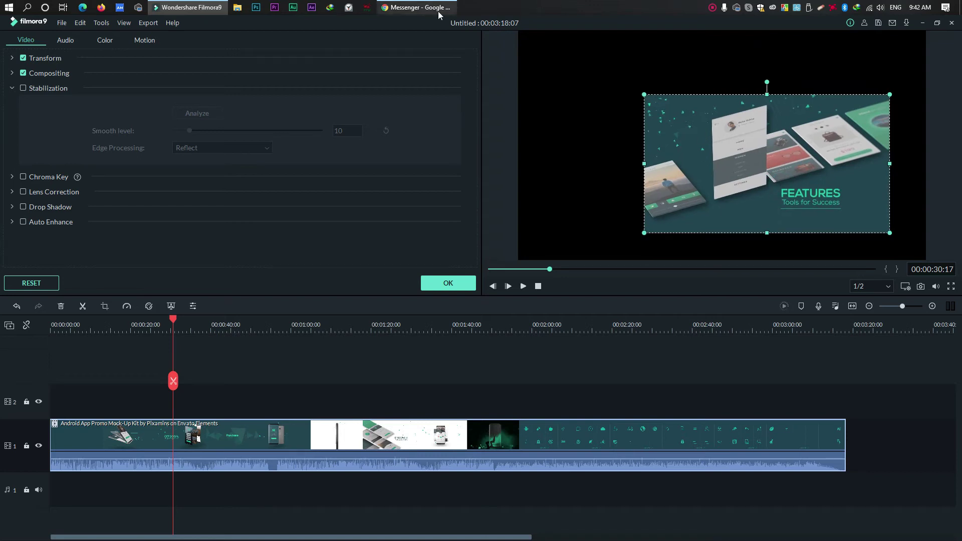
left_click_drag(745, 180, 699, 162)
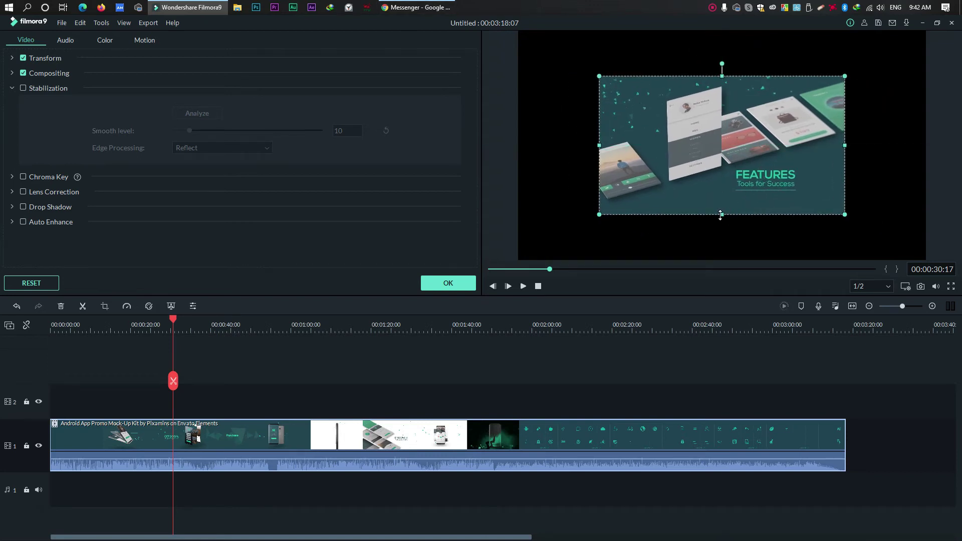
Stretch the clip to the full frame height and narrow it to cover only the frame's right half
left_click_drag(720, 215, 719, 243)
left_click_drag(722, 74, 722, 31)
left_click_drag(721, 243, 713, 254)
left_click_drag(605, 145, 730, 151)
Check the narrowed clip in other scenes, as far as 00:01:46:08
left_click(651, 145)
left_click(420, 322)
left_click(476, 325)
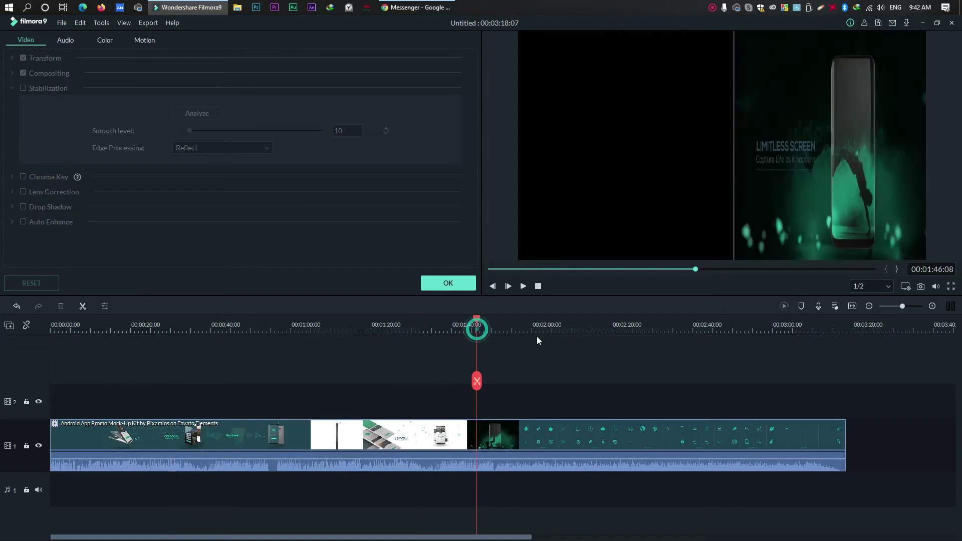
Close the clip's settings, then look over the available split screen layouts before returning to the project media
left_click(510, 437)
left_click(447, 283)
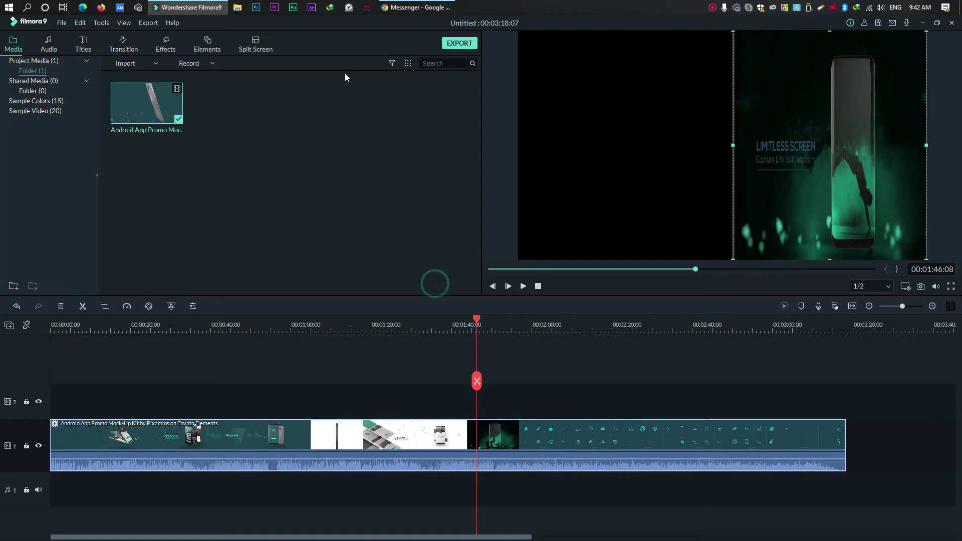
left_click(252, 55)
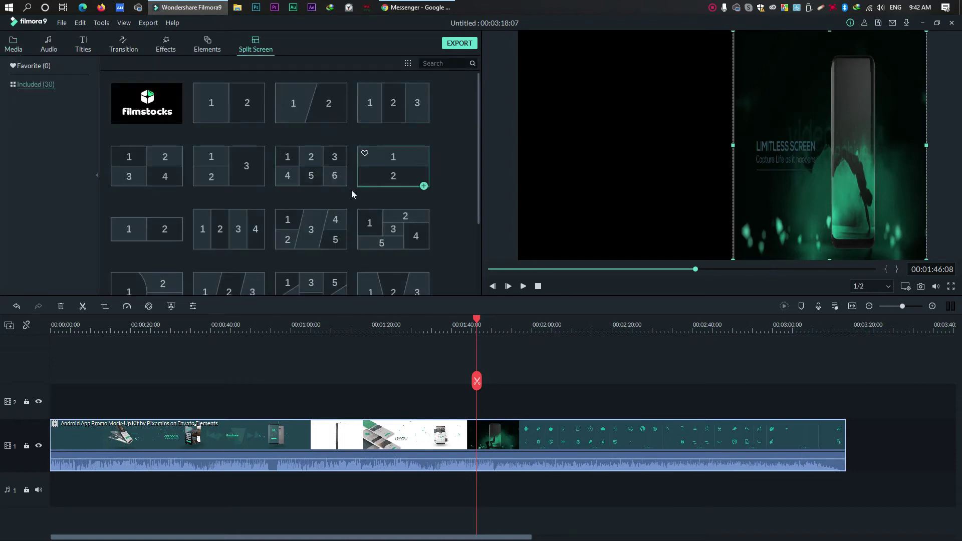
left_click(18, 44)
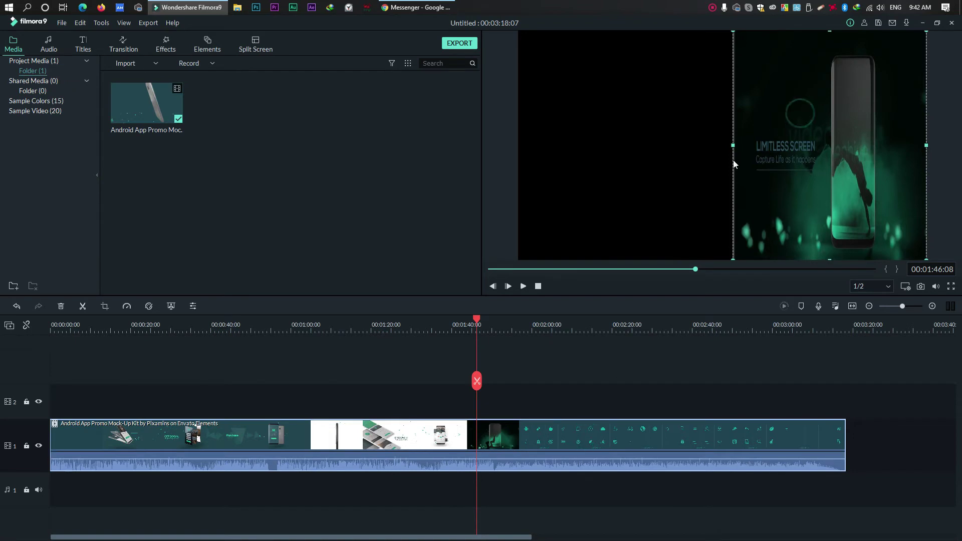
Stretch the clip's left edge out to fill the frame again and move the playhead to 00:01:30:21
left_click_drag(733, 146, 519, 145)
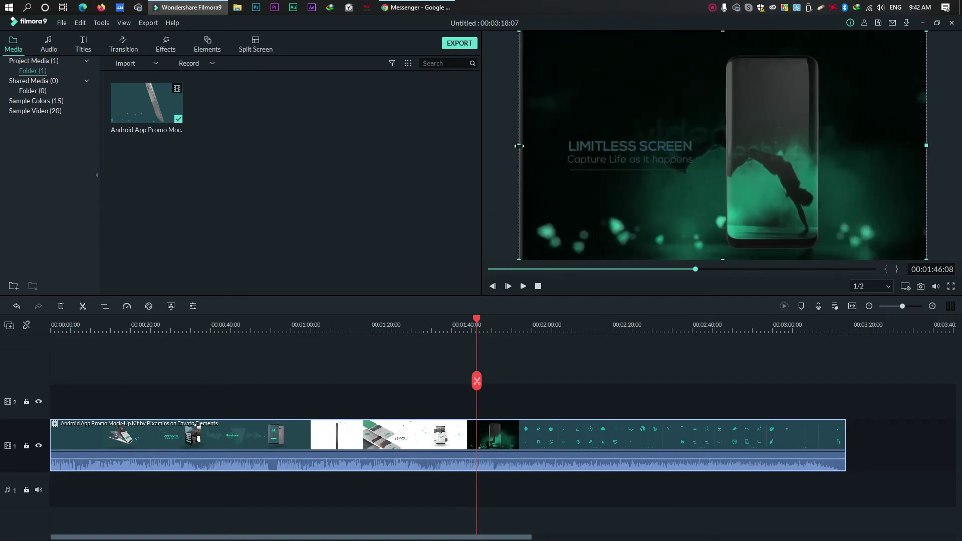
mouse_move(722, 260)
left_mouse_down()
mouse_move(716, 133)
mouse_move(716, 260)
left_mouse_up()
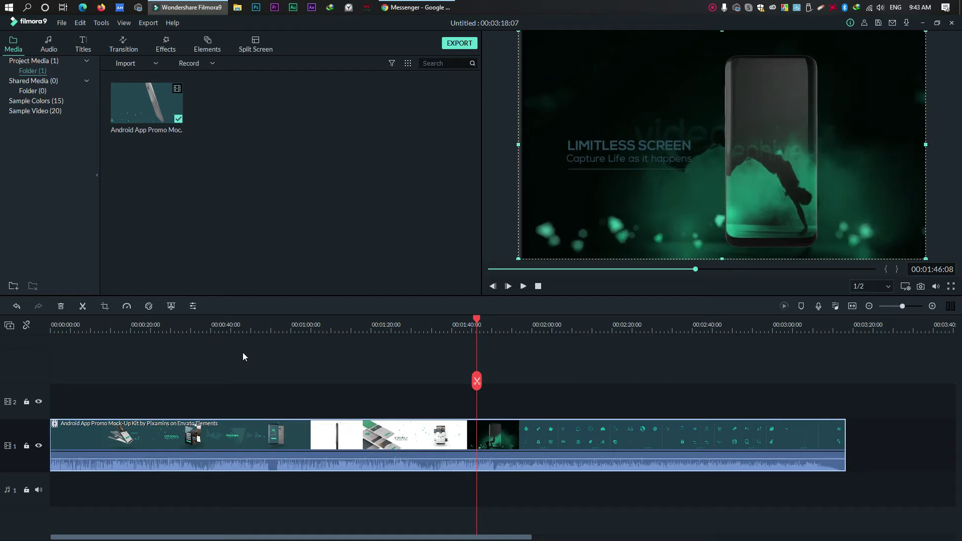
left_click(305, 323)
left_click_drag(306, 319, 415, 353)
Resize the clip from its upper-left corner near the frame's left border and stretch it to the full frame height
left_click_drag(520, 35, 483, 45)
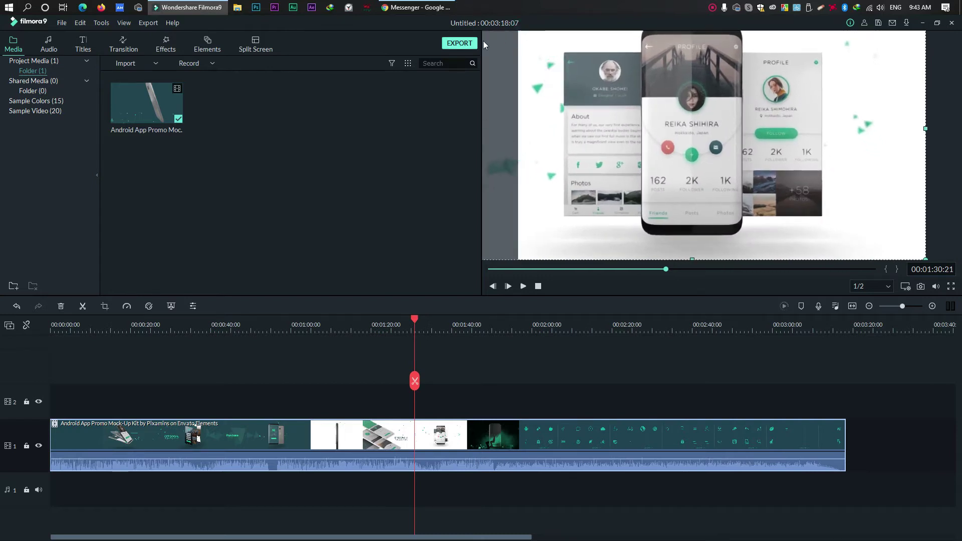
left_click_drag(523, 93, 520, 36)
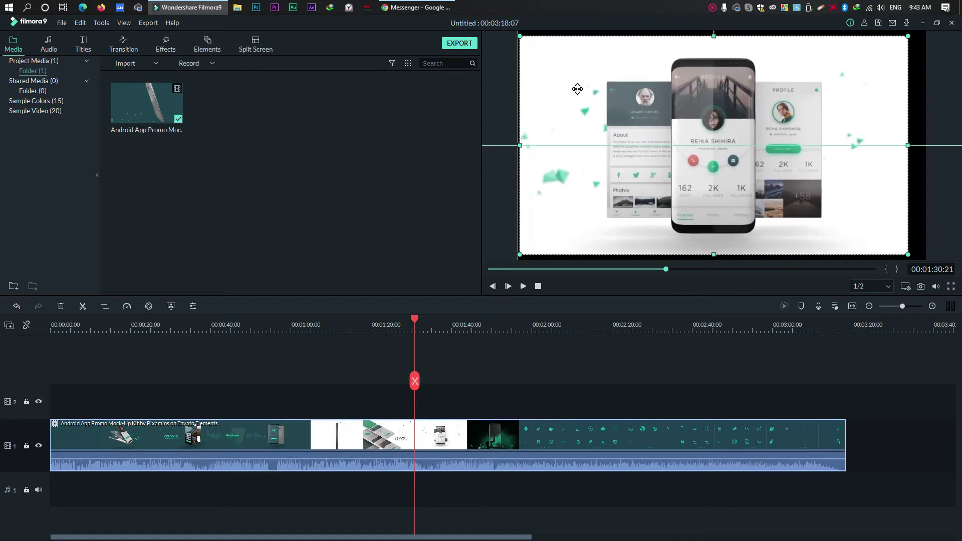
left_click_drag(715, 254, 715, 260)
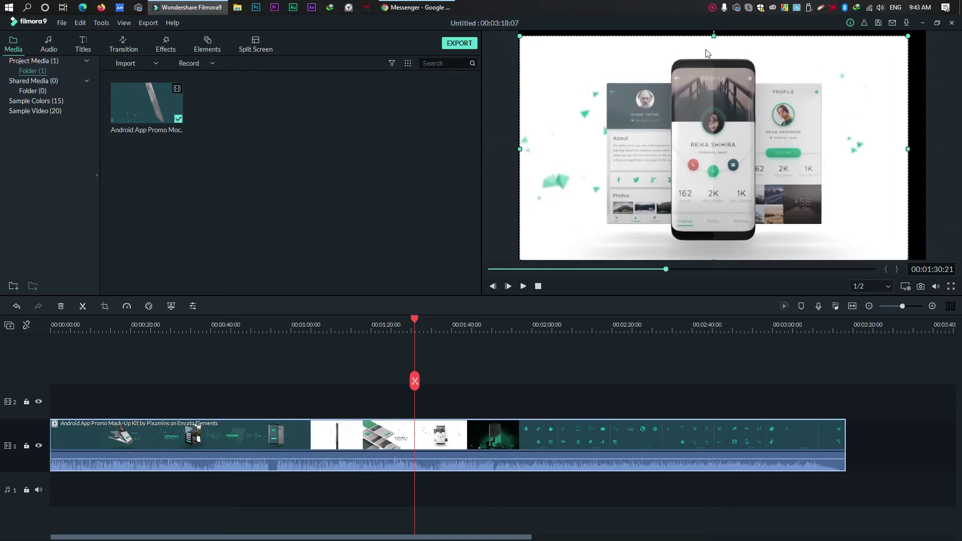
left_click_drag(712, 35, 712, 28)
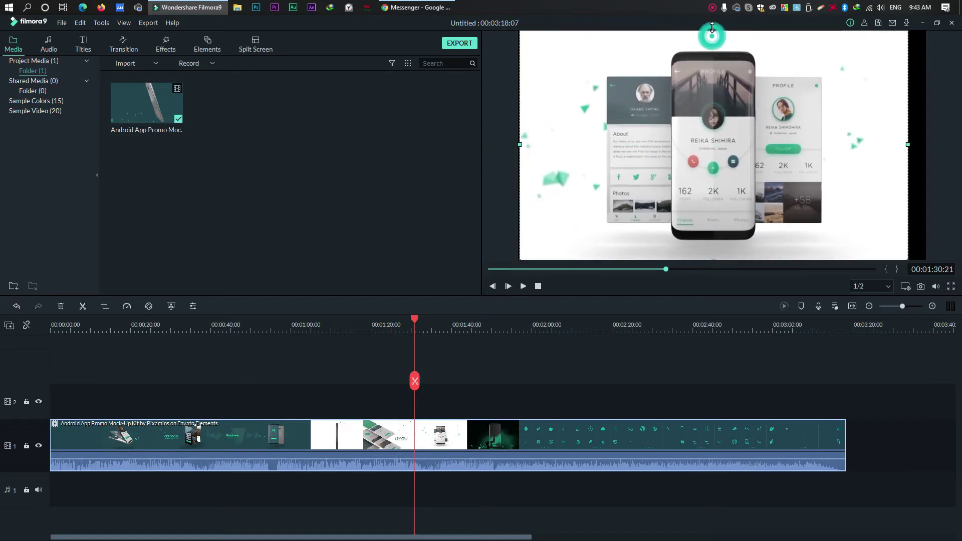
Try to fit the clip to the frame with Crop to Fit
right_click(365, 445)
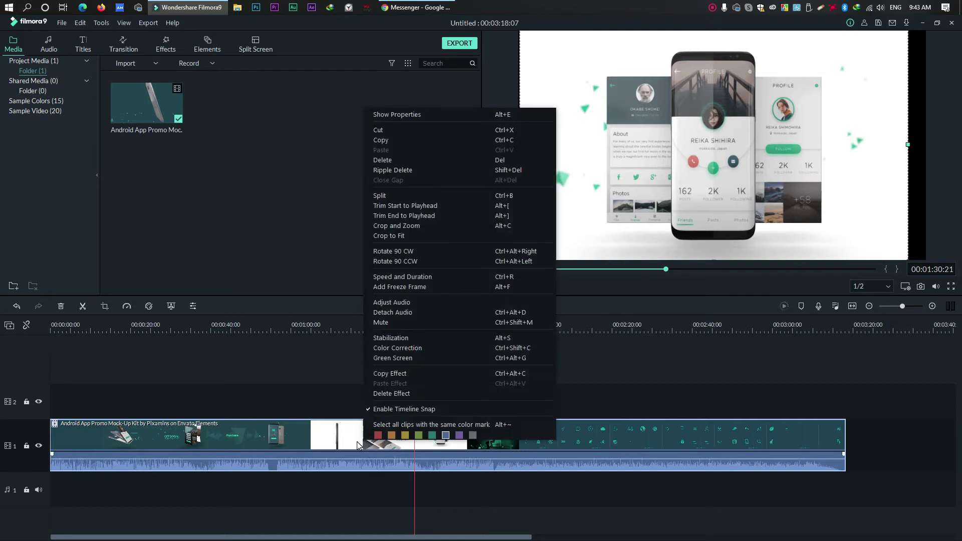
left_click(406, 236)
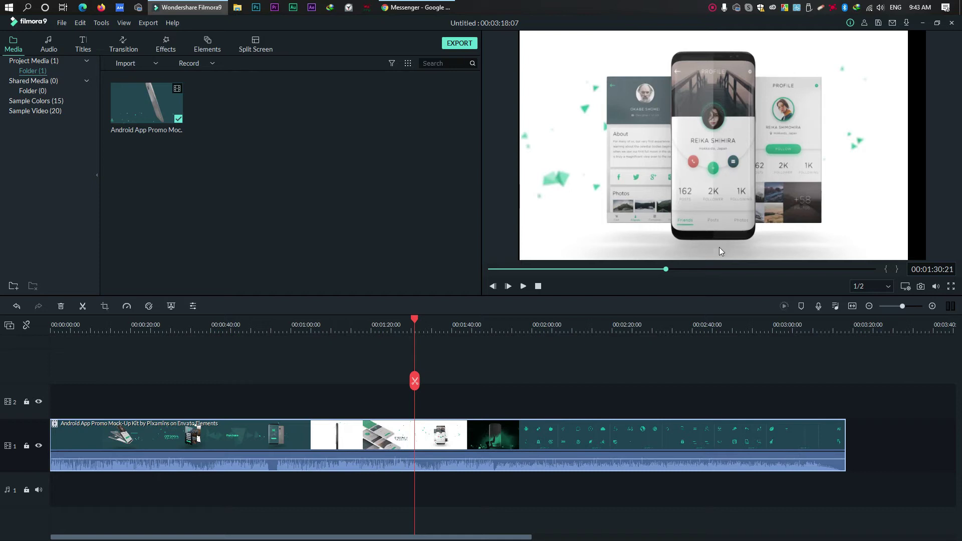
Start Crop and Zoom on the clip and reduce the crop area to about 849 x 494
right_click(323, 434)
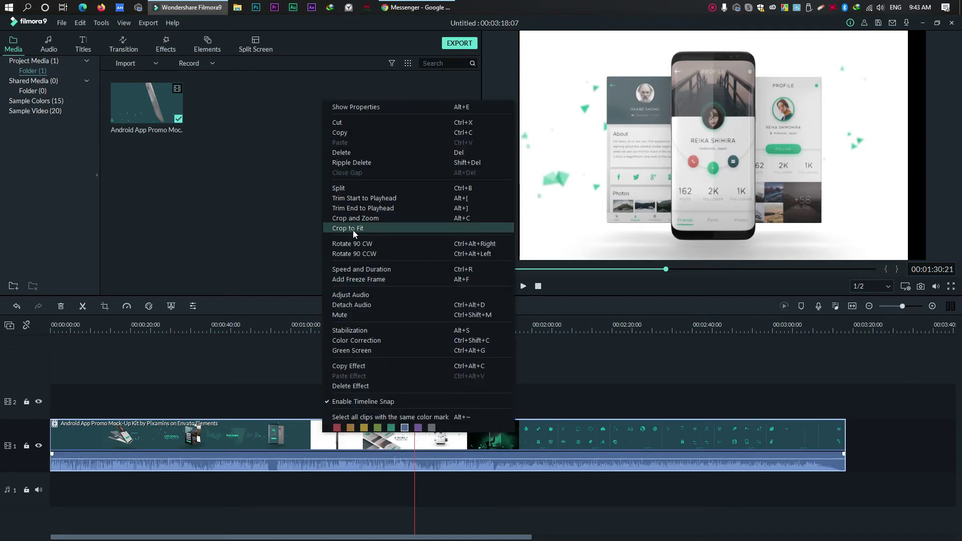
left_click(359, 218)
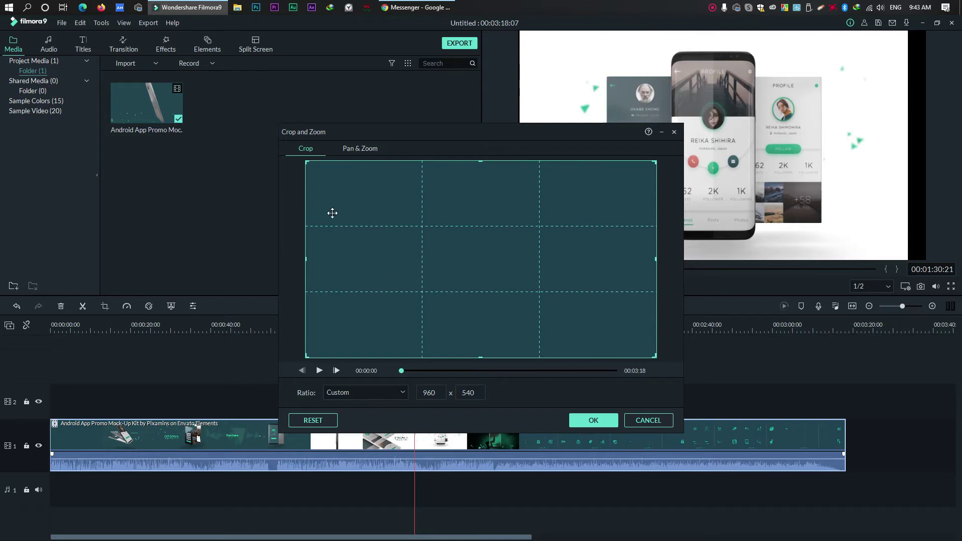
left_click_drag(306, 162, 345, 176)
left_click_drag(506, 249, 489, 235)
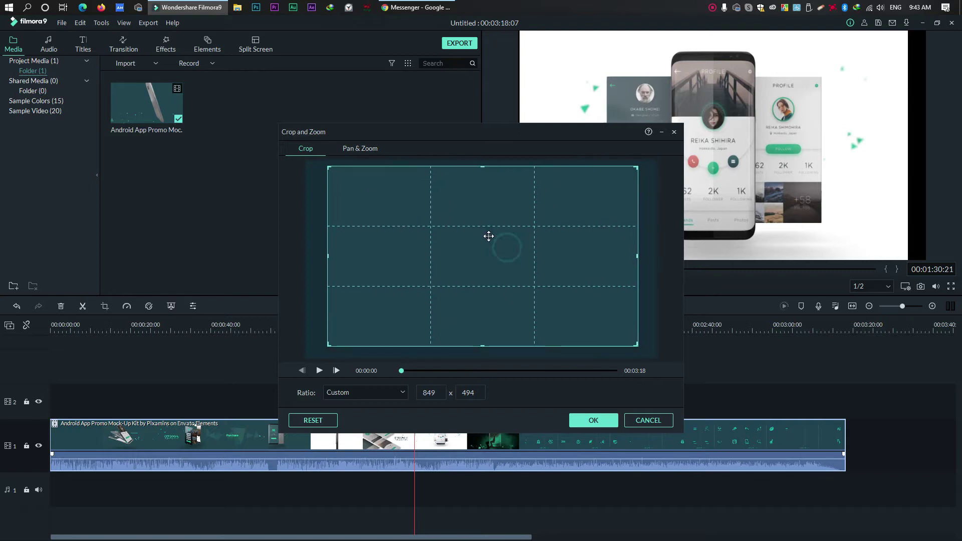
Narrow the crop area to about 483 x 494 around the phone, checking its position in several scenes
left_click(434, 370)
mouse_move(437, 369)
left_mouse_down()
mouse_move(464, 372)
mouse_move(450, 371)
left_mouse_up()
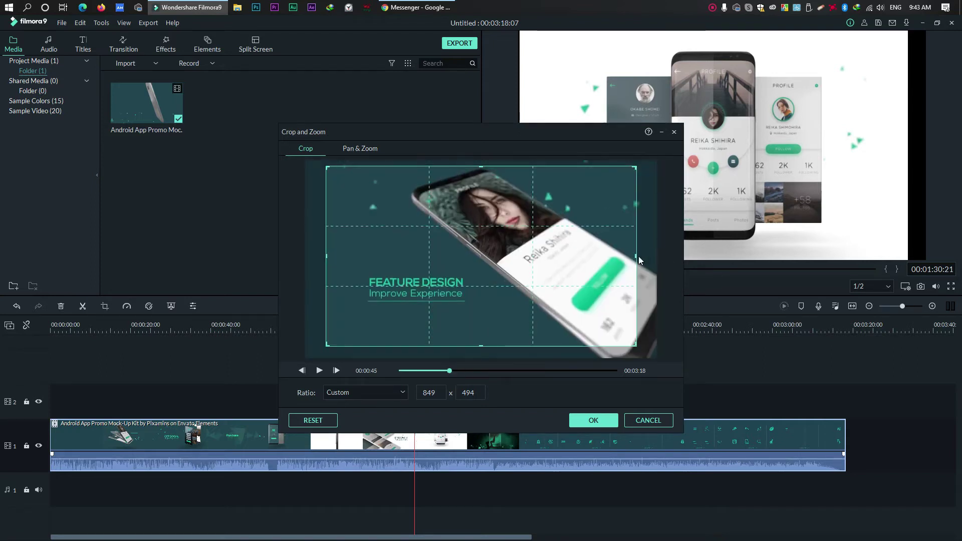
mouse_move(639, 259)
left_mouse_down()
mouse_move(470, 253)
mouse_move(643, 253)
left_mouse_up()
left_click_drag(328, 256, 448, 241)
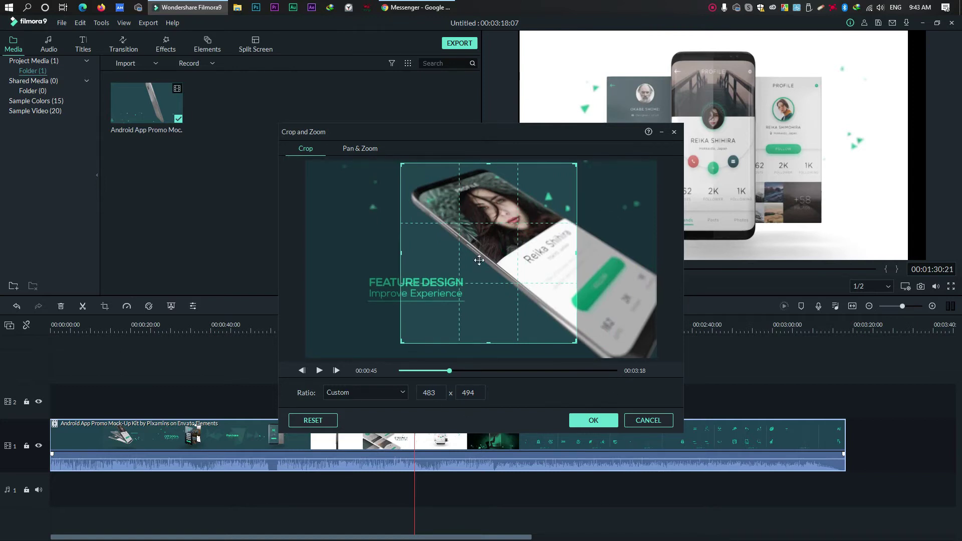
left_click_drag(443, 374, 491, 372)
left_click_drag(443, 255, 433, 259)
left_click_drag(493, 370, 453, 372)
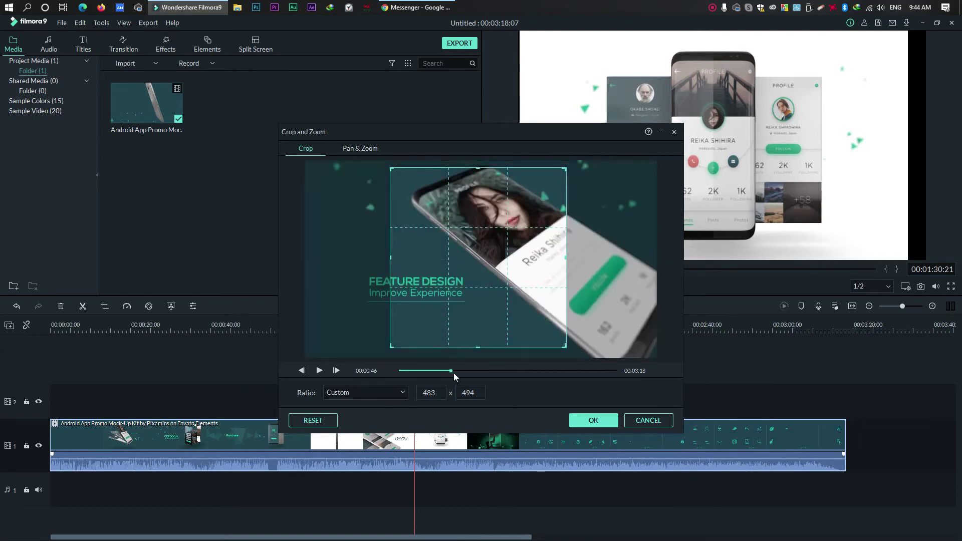
Apply the crop and stretch the clip's left and right edges out to the frame's sides
left_click(590, 424)
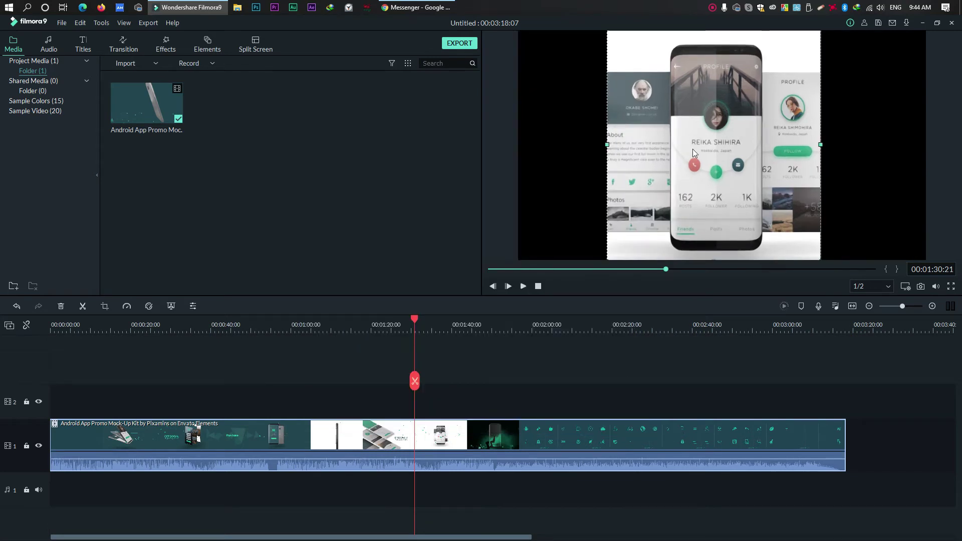
left_click_drag(605, 144, 515, 144)
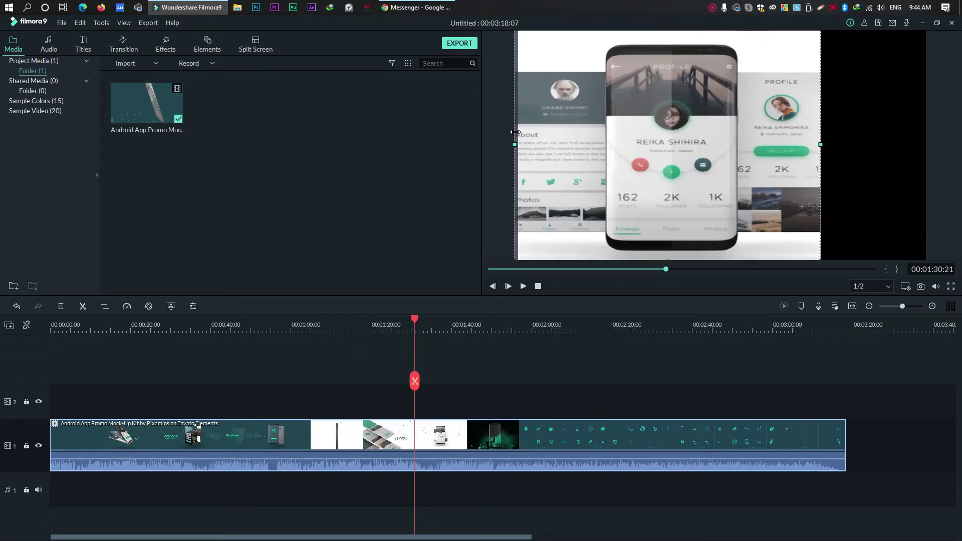
left_click_drag(820, 145, 929, 145)
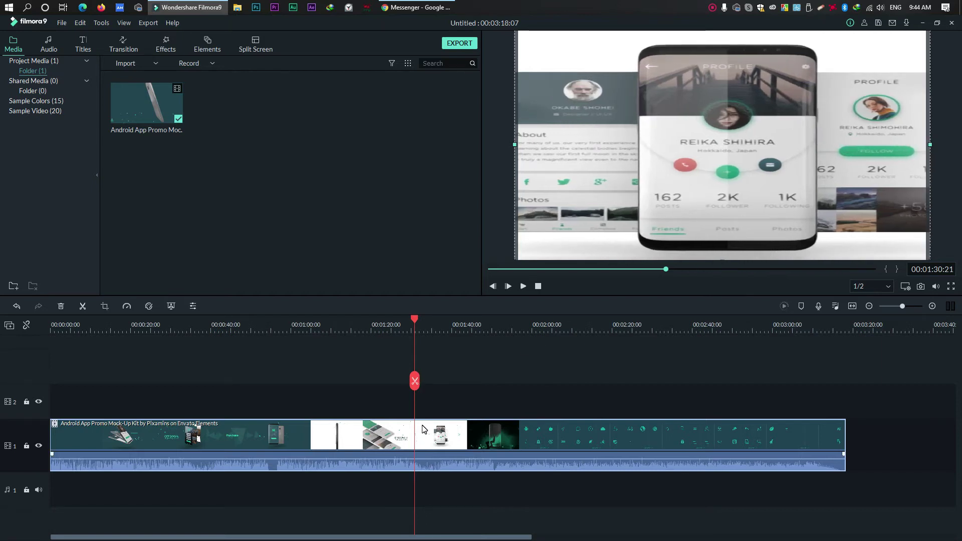
Undo both side stretches and the crop, keeping the clip selected
key("ctrl+z")
key("ctrl+z")
key("ctrl+z")
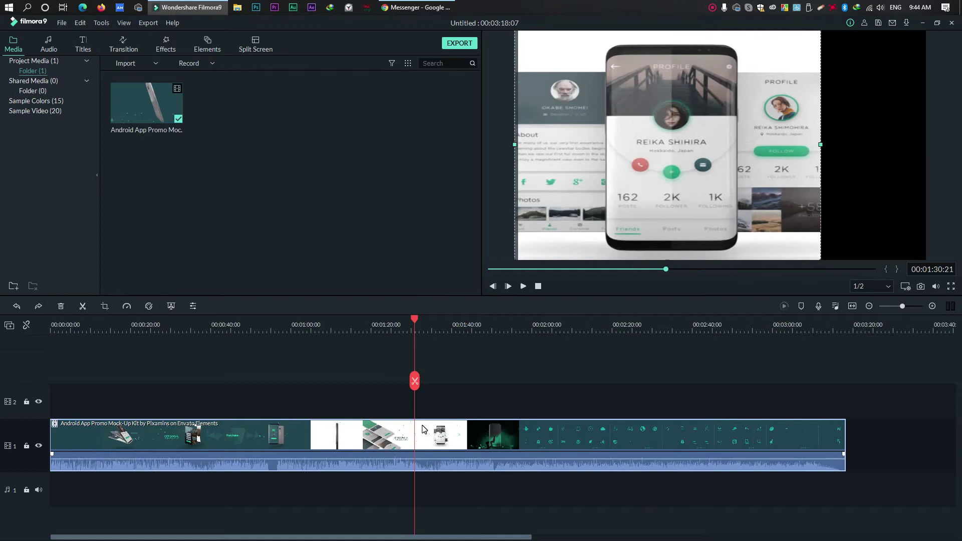
left_click(405, 446)
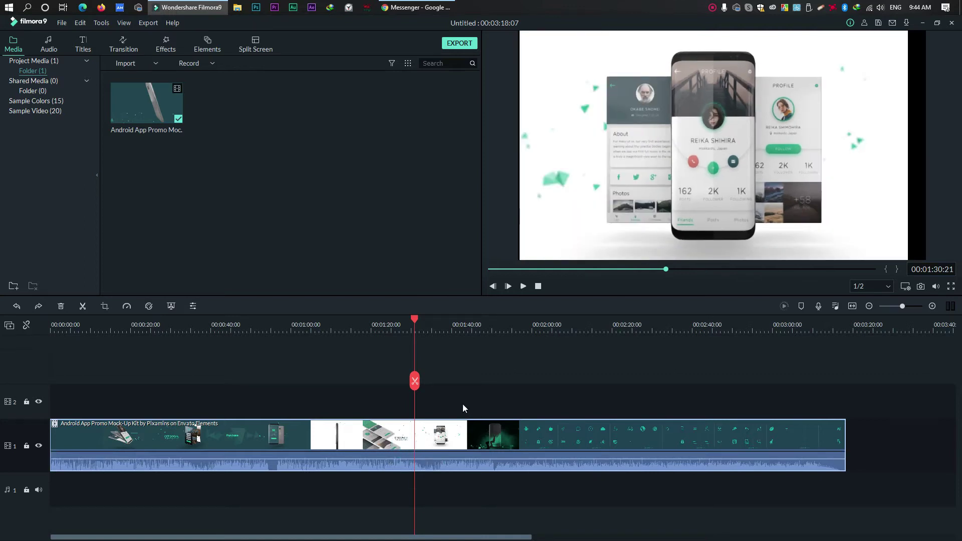
View the full clip's Pan & Zoom settings in Crop and Zoom, closing the dialog without applying anything
right_click(379, 435)
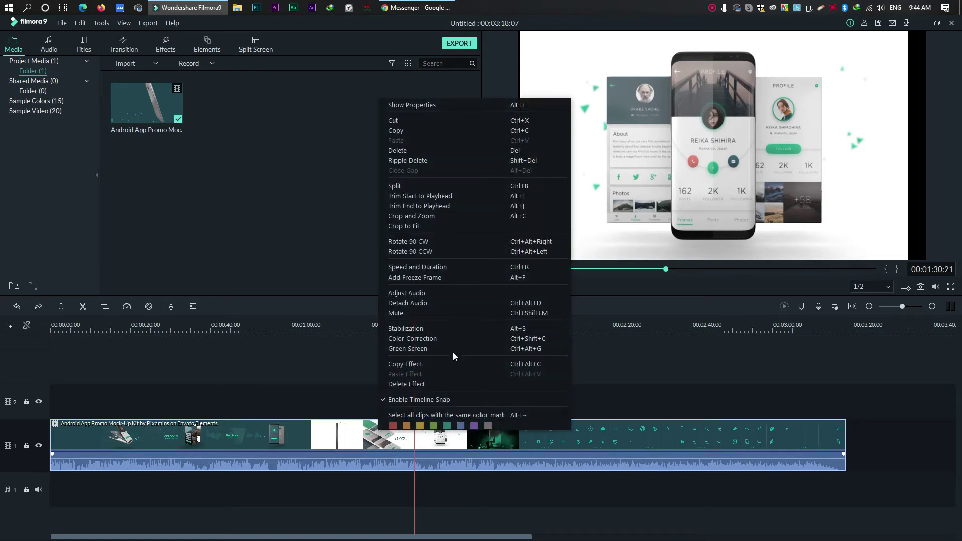
left_click(421, 218)
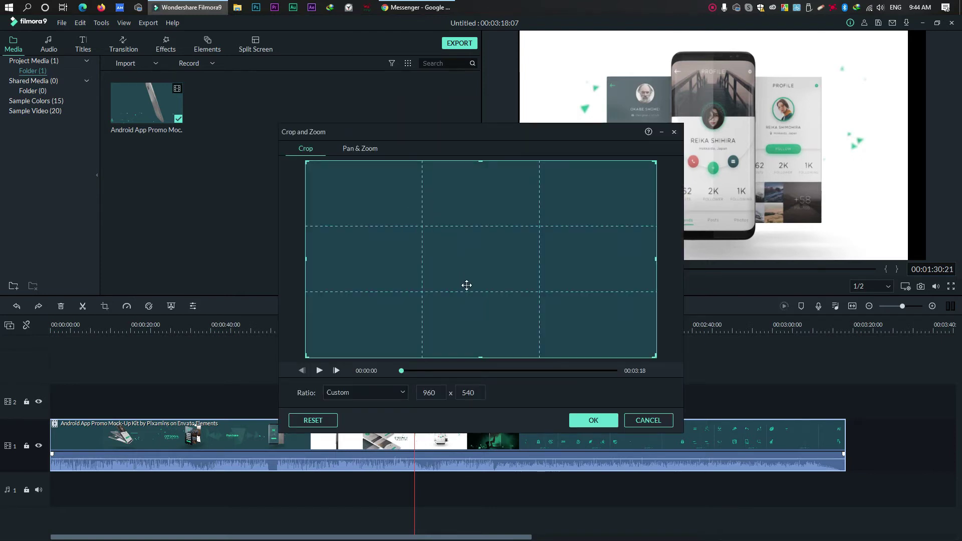
left_click(357, 147)
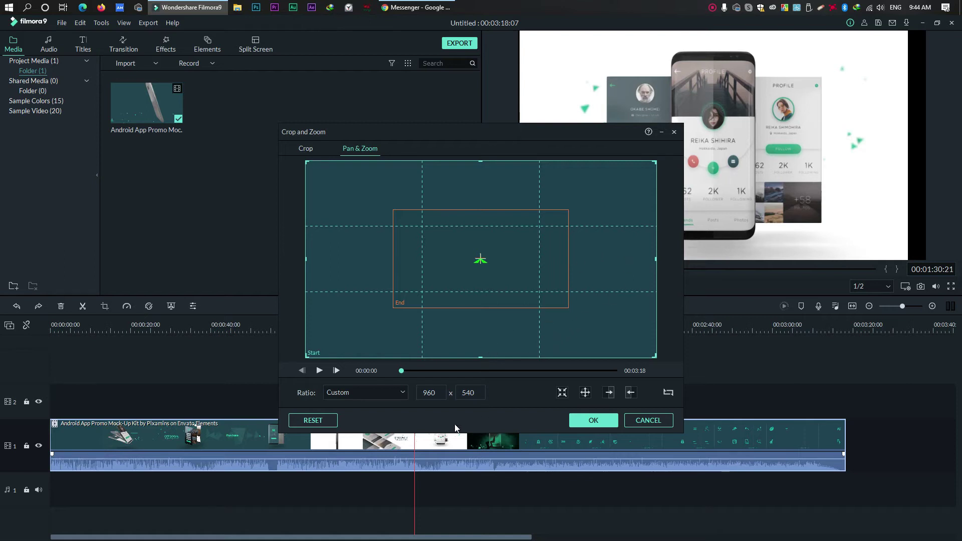
left_click(674, 133)
Split the clip at 00:01:39:18 and 00:01:42:02 to isolate the tilted phone scene as its own segment
left_click(373, 324)
left_click_drag(379, 322, 516, 375)
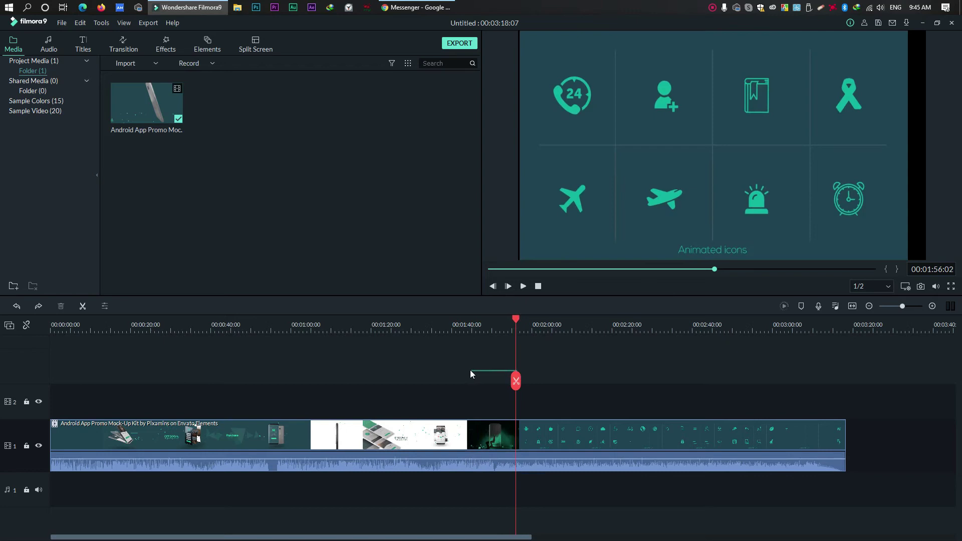
left_click_drag(509, 323, 459, 320)
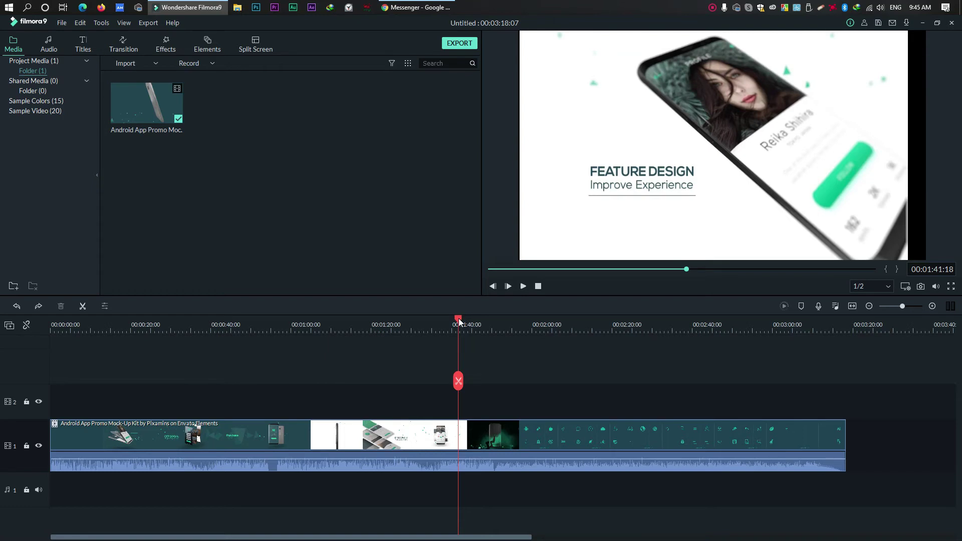
left_click_drag(458, 320, 450, 319)
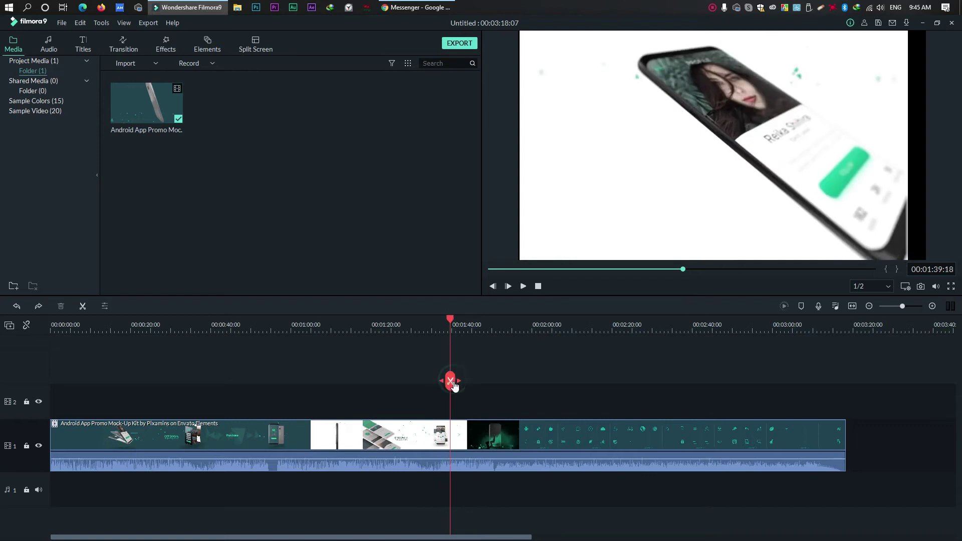
left_click(451, 381)
left_click(450, 317)
left_click_drag(450, 318, 461, 321)
left_click(459, 381)
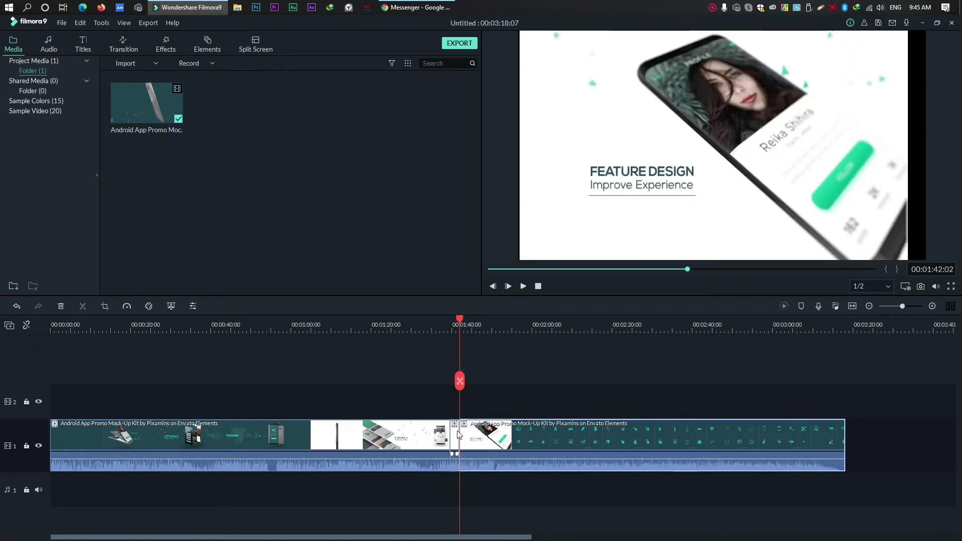
Select the short middle segment and open its Pan & Zoom settings in Crop and Zoom
left_click_drag(459, 318, 455, 319)
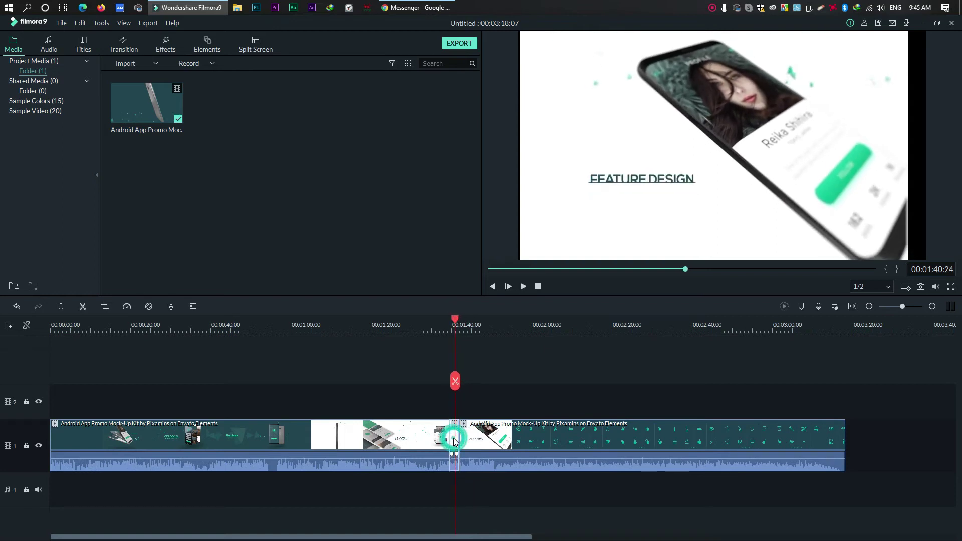
left_click_drag(456, 322, 453, 321)
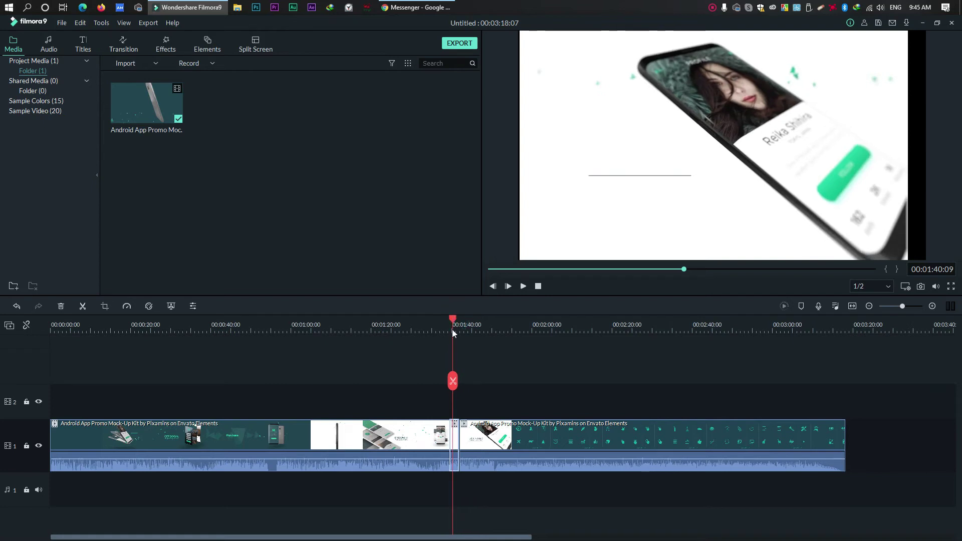
double_click(456, 443)
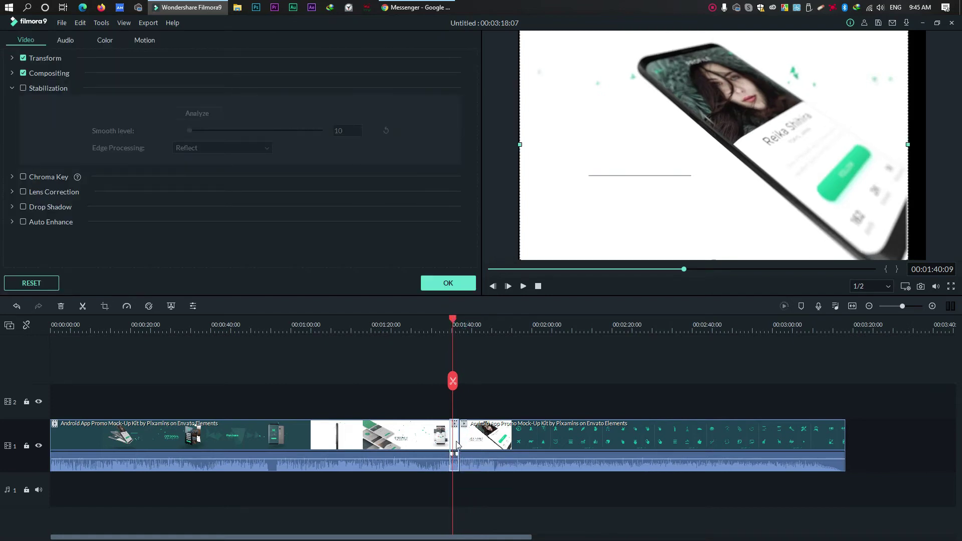
right_click(457, 443)
left_click(457, 443)
scroll(467, 325, "up", 5)
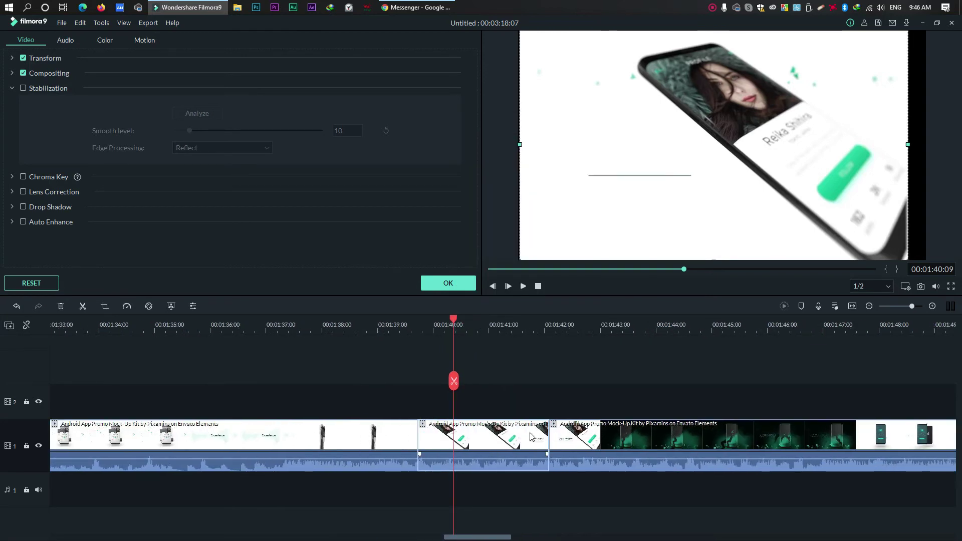
right_click(475, 443)
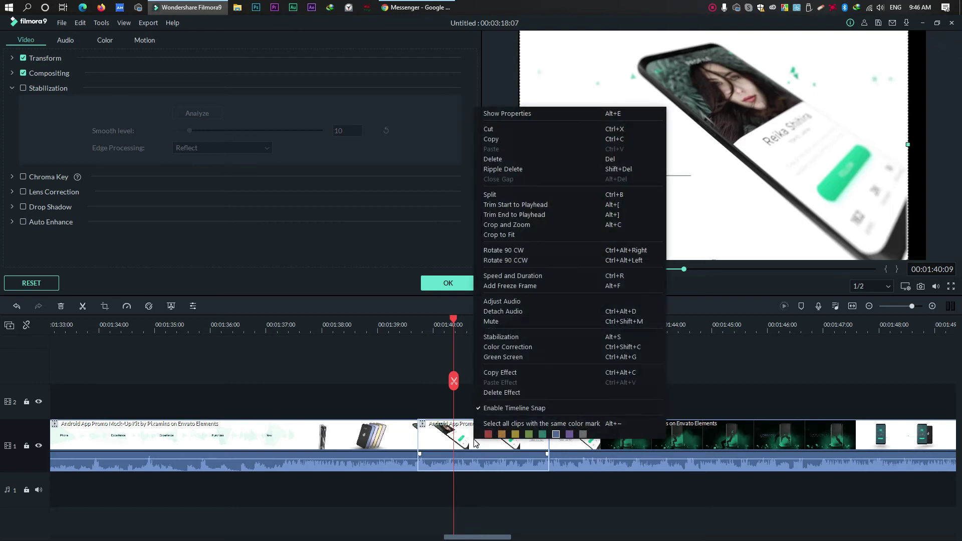
left_click(494, 224)
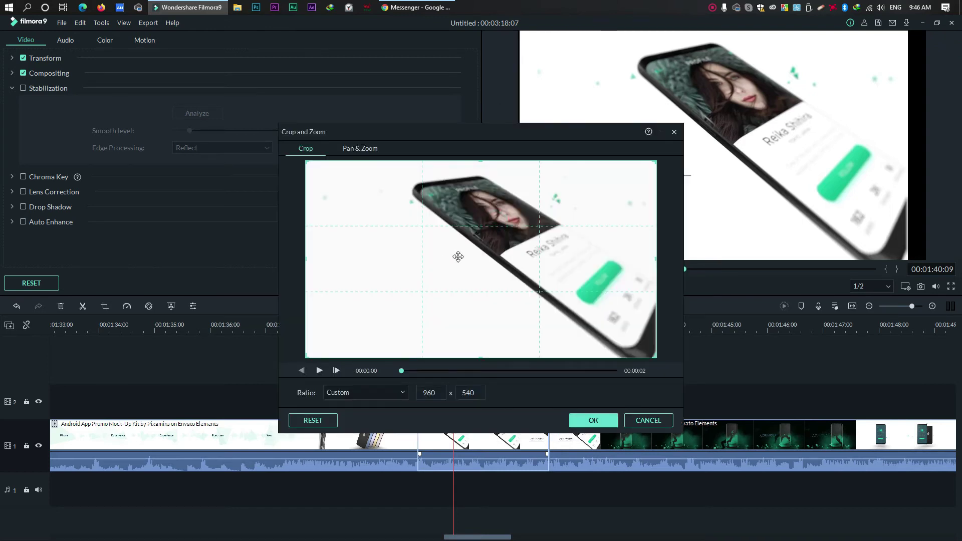
left_click(361, 148)
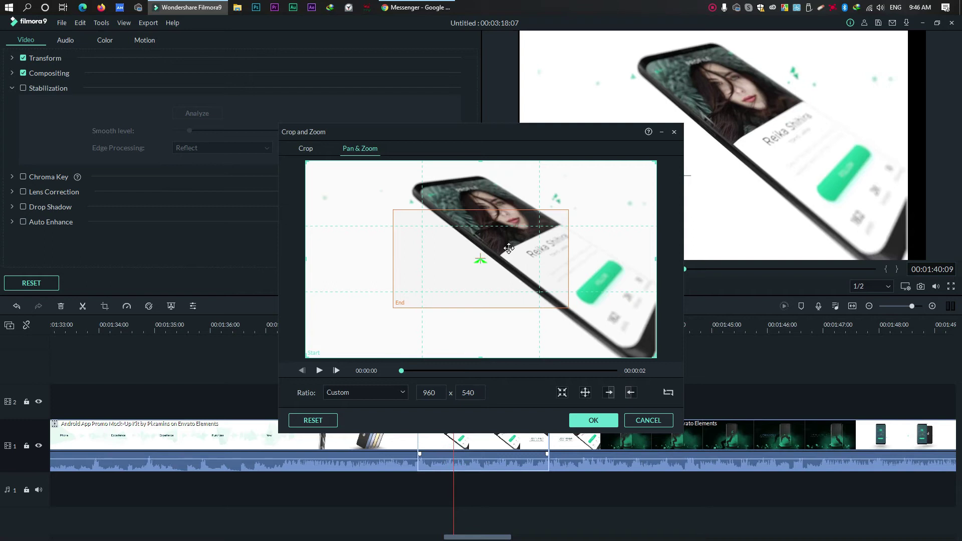
Examine the Start and End frames of the Pan & Zoom effect by selecting each in turn
left_click_drag(399, 370, 346, 374)
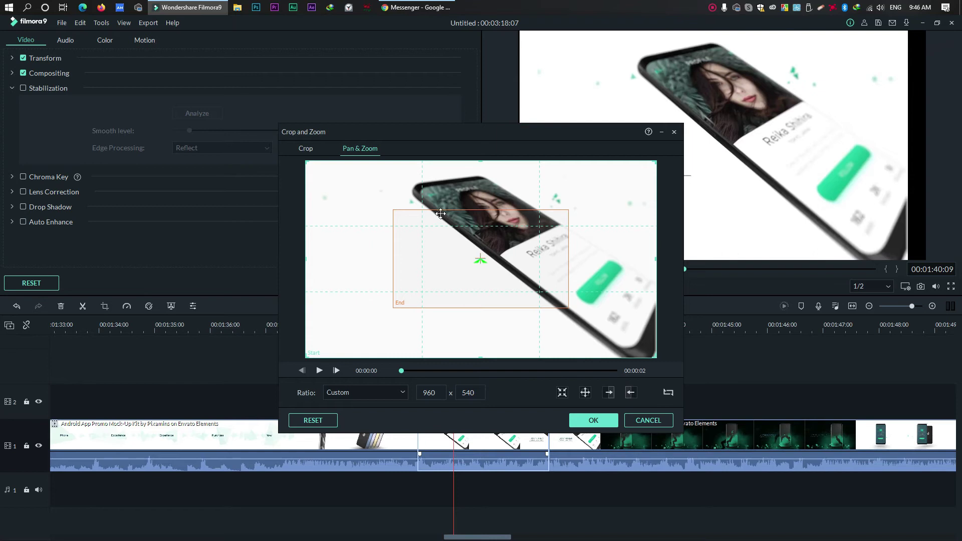
left_click(420, 267)
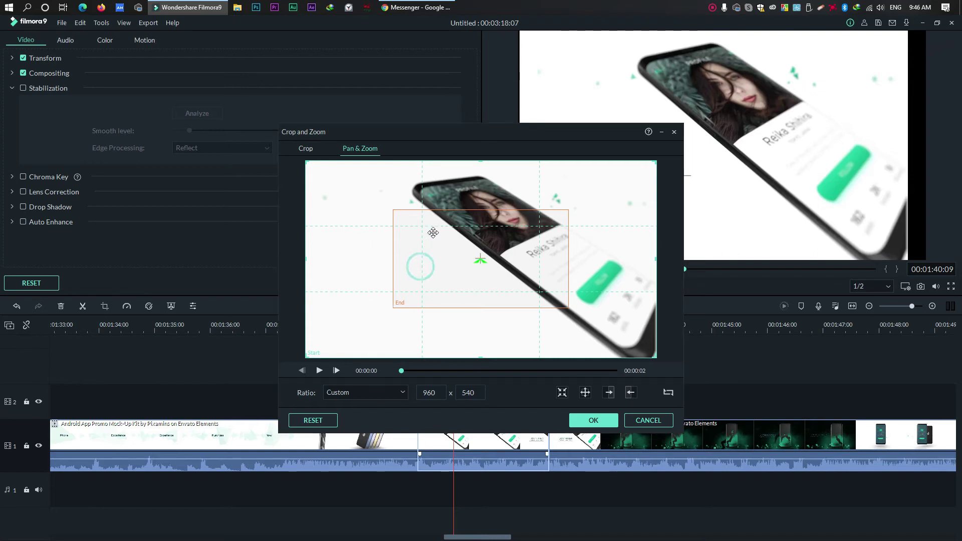
left_click(479, 260)
left_click_drag(431, 283, 347, 269)
left_click(445, 243)
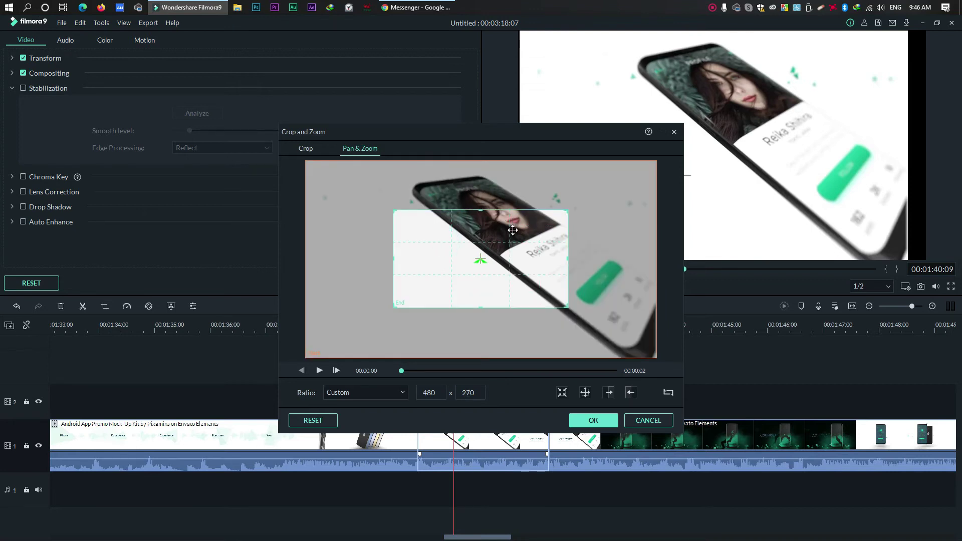
left_click(345, 310)
left_click(449, 245)
left_click(362, 293)
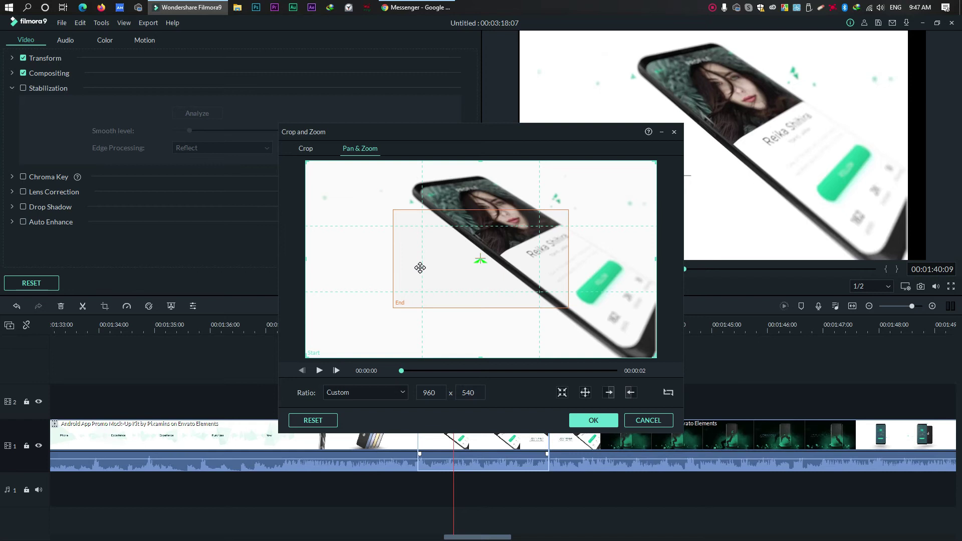
left_click(351, 316)
left_click(439, 279)
left_click(357, 290)
mouse_move(655, 162)
left_mouse_down()
mouse_move(611, 185)
mouse_move(657, 159)
left_mouse_up()
Shrink the End frame to about 274 x 182 over the portrait on the phone and apply the Pan & Zoom
left_click(433, 284)
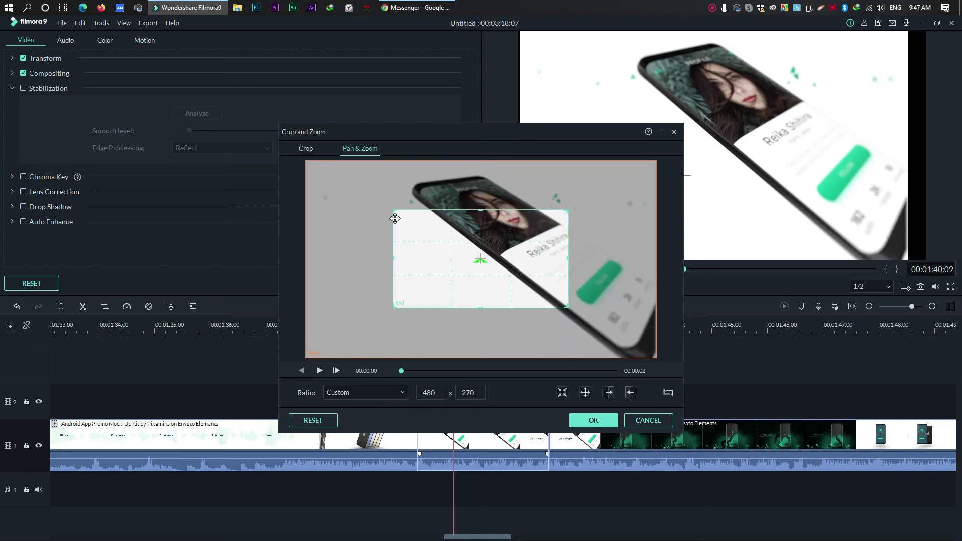
left_click_drag(429, 270, 438, 212)
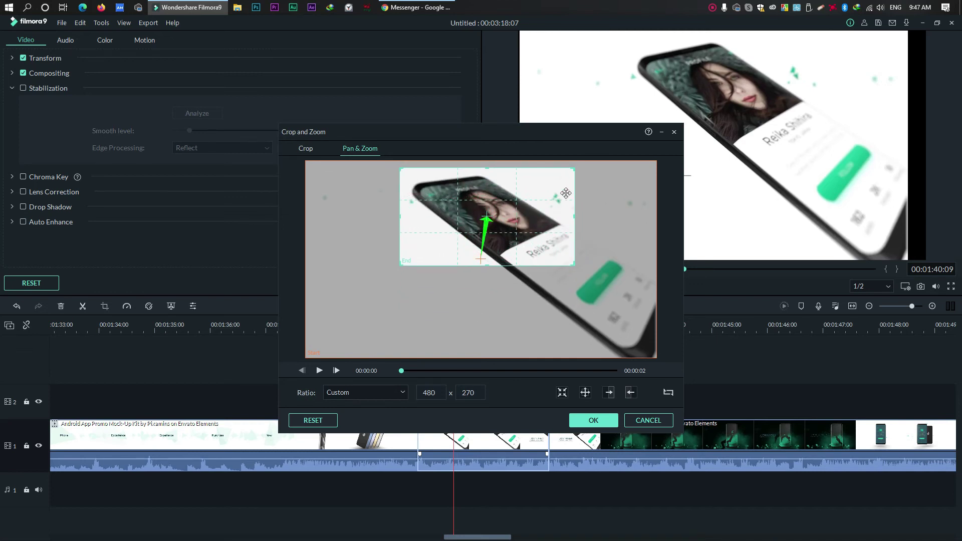
left_click_drag(575, 168, 498, 200)
left_click_drag(468, 217, 497, 207)
left_click_drag(401, 370, 380, 377)
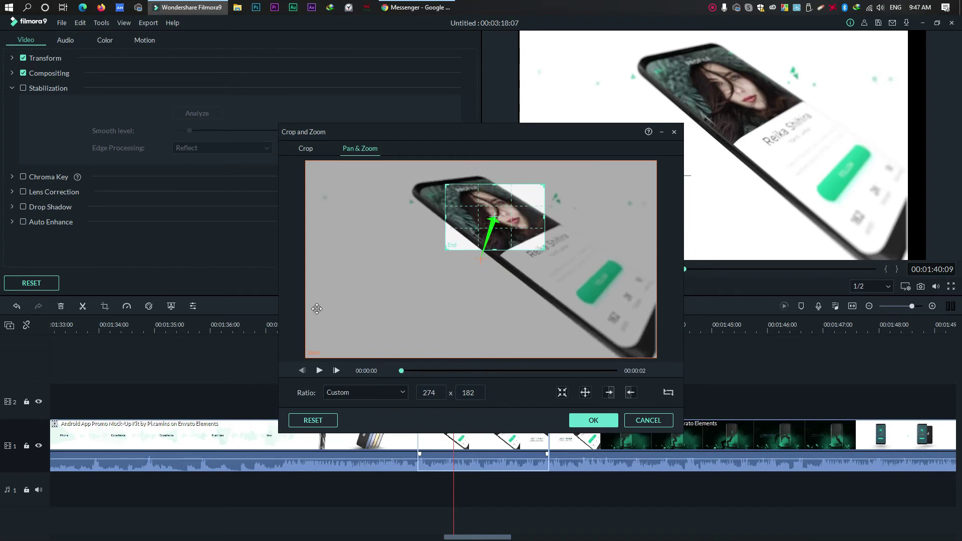
left_click(403, 177)
left_click(489, 310)
left_click(468, 204)
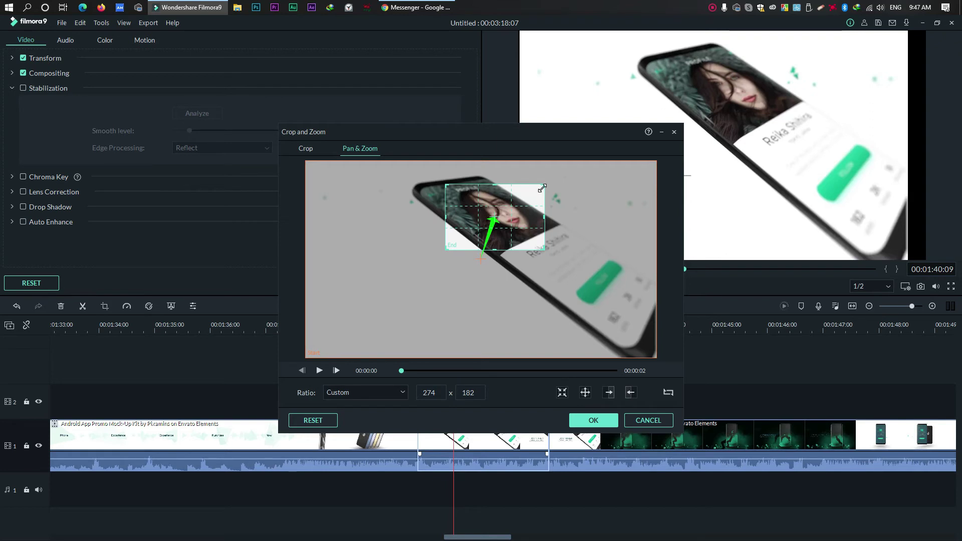
left_click(584, 420)
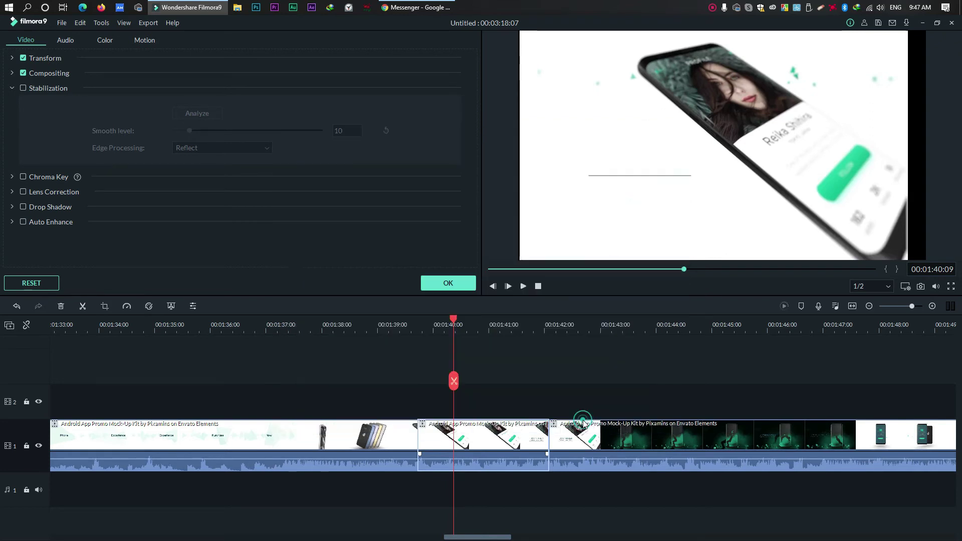
Play the short segment from its start to preview the zoom effect
left_click(419, 323)
key("space")
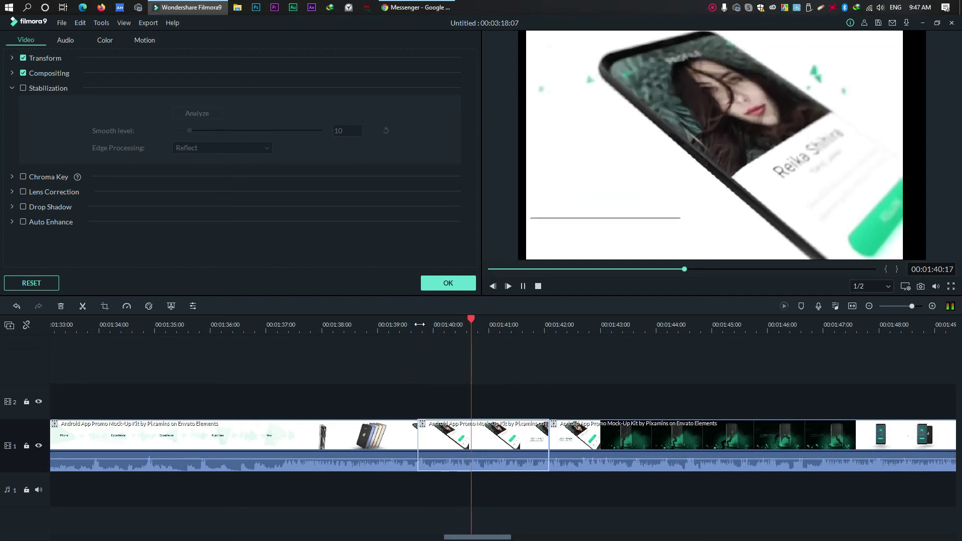
key("space")
Trim the start of the clip after the zoomed segment to 00:01:42:13, where the dark phone scene begins
left_click(524, 324)
left_click_drag(526, 325, 574, 324)
left_click_drag(550, 434, 581, 434)
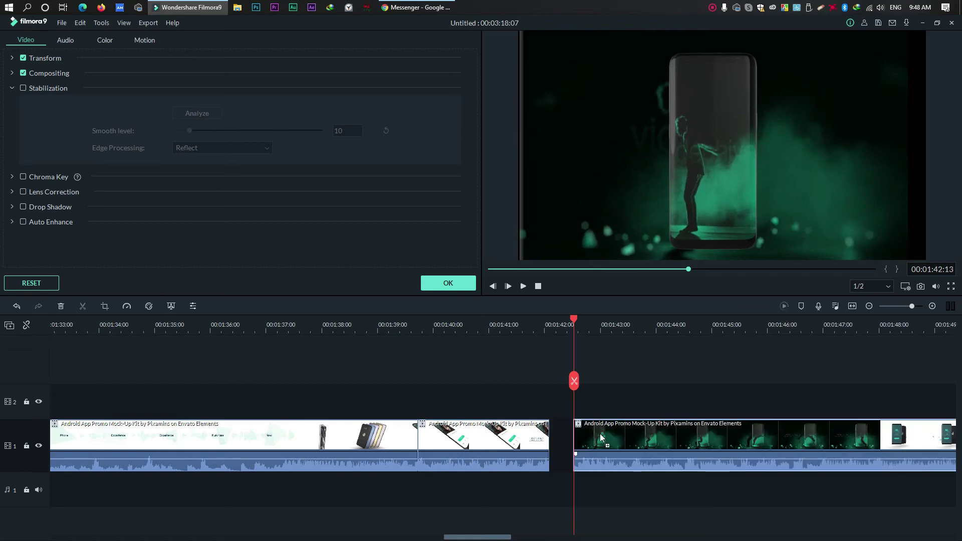
Play the zoomed segment into the trimmed clip for review and close the clip properties
left_click_drag(421, 318, 412, 324)
key("space")
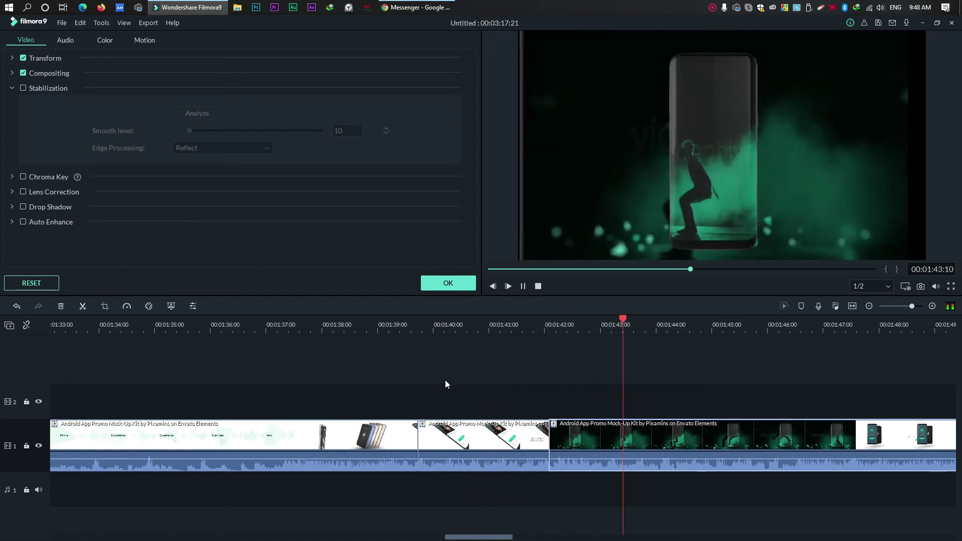
left_click(456, 331)
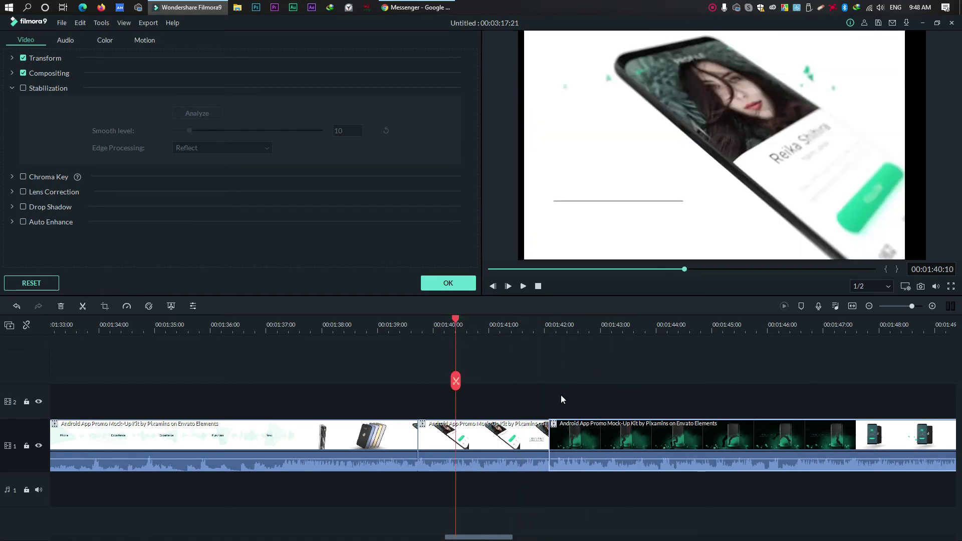
left_click(456, 282)
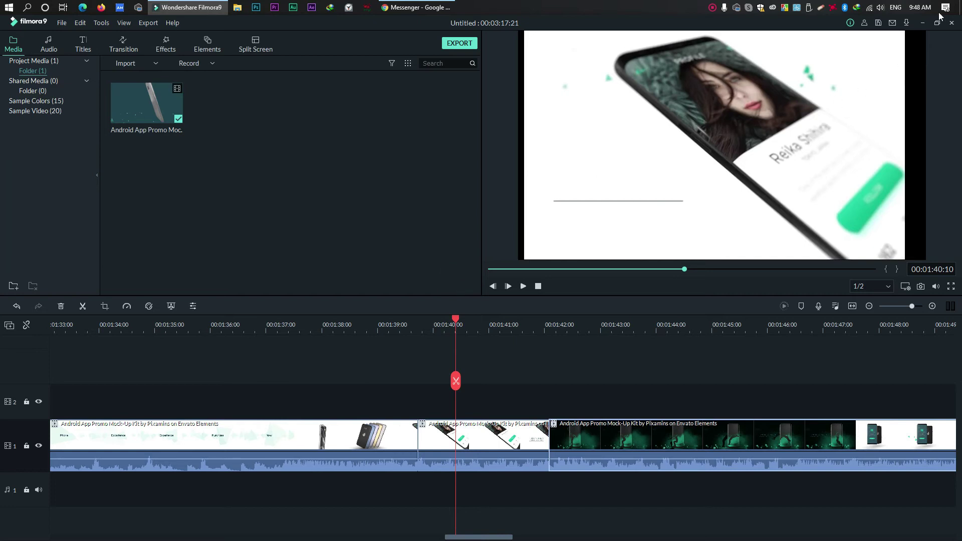
Import "how to watch course video" from the desktop and place it on video track 2 at about 00:01:38
left_click(922, 22)
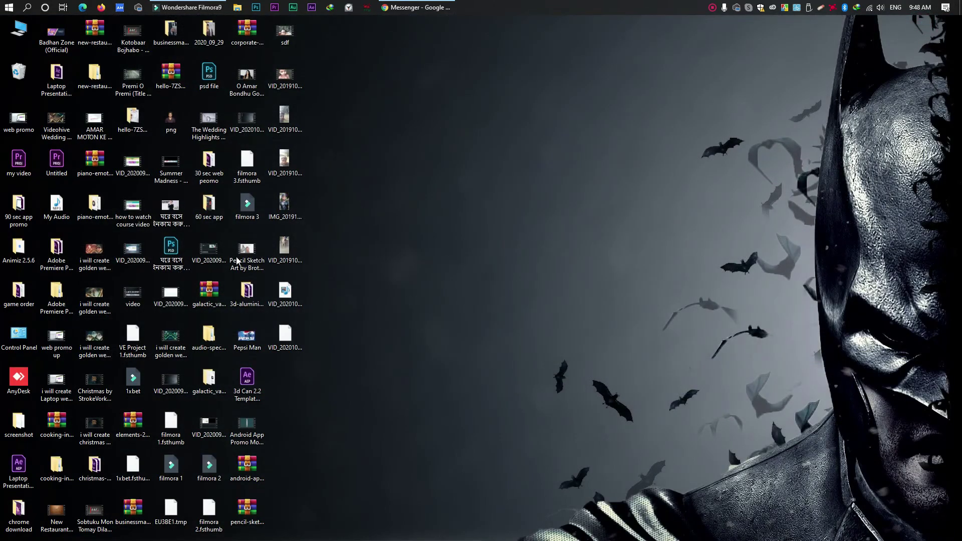
left_click_drag(140, 228, 251, 212)
left_click_drag(241, 118, 321, 401)
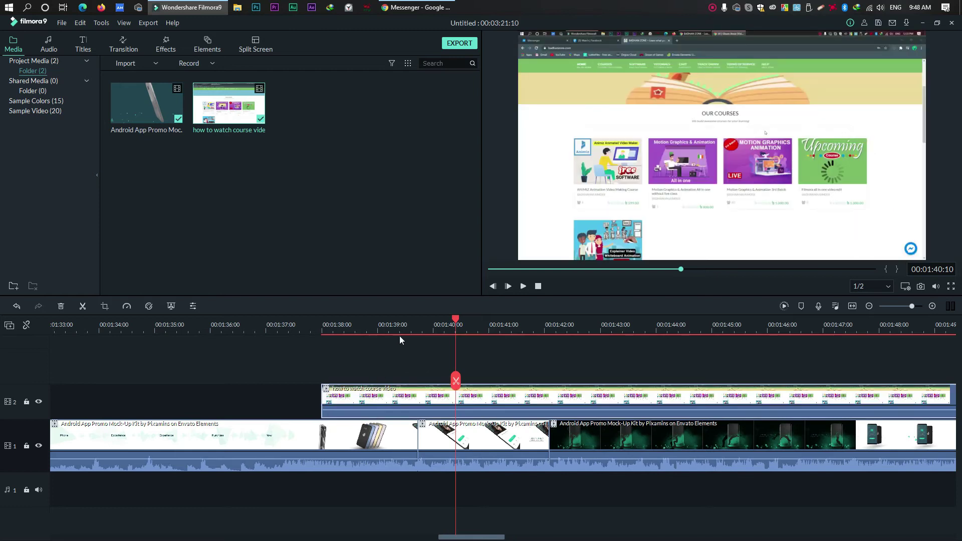
Move the last mock-up clip to about 00:03:21 and place the course video on track 1 at about 00:01:20
scroll(280, 324, "down", 5)
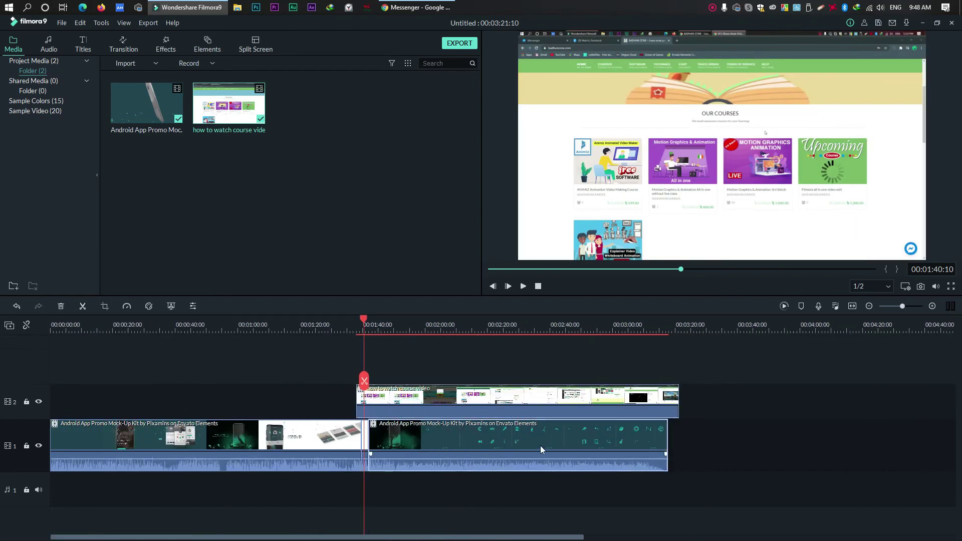
left_click_drag(447, 440, 758, 440)
left_click_drag(405, 397, 349, 432)
Review the course video around its login passage and set the playhead at 00:01:33:18
left_click(320, 325)
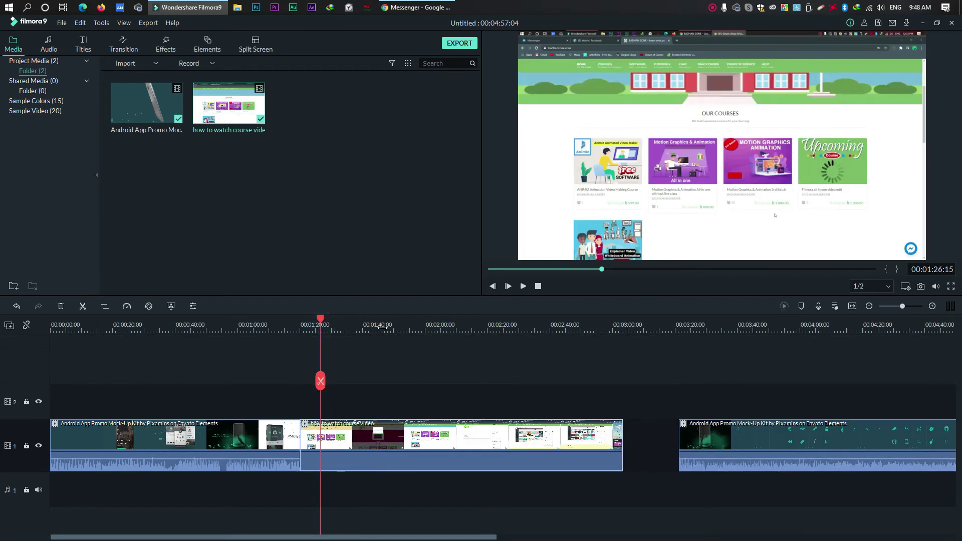
left_click_drag(321, 319, 355, 338)
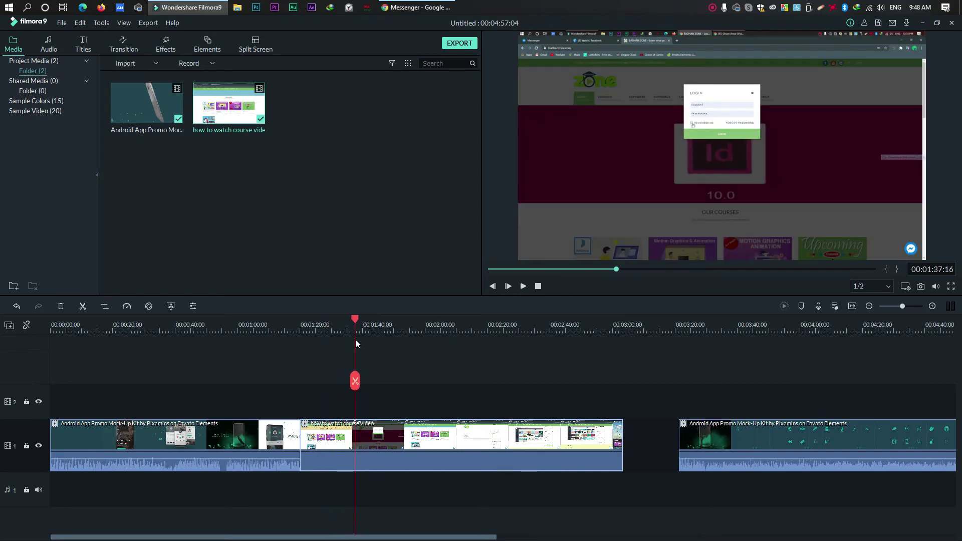
left_click(523, 286)
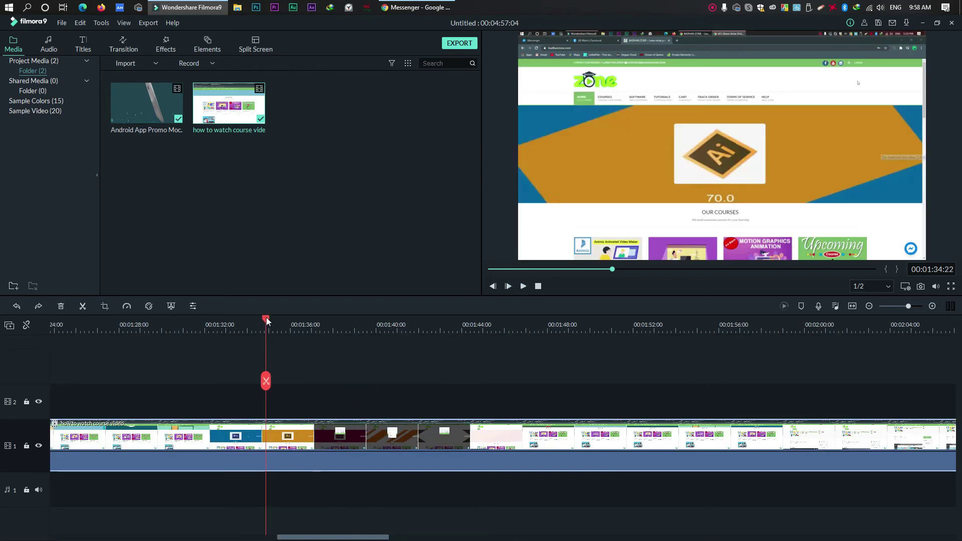
left_click_drag(265, 317, 241, 321)
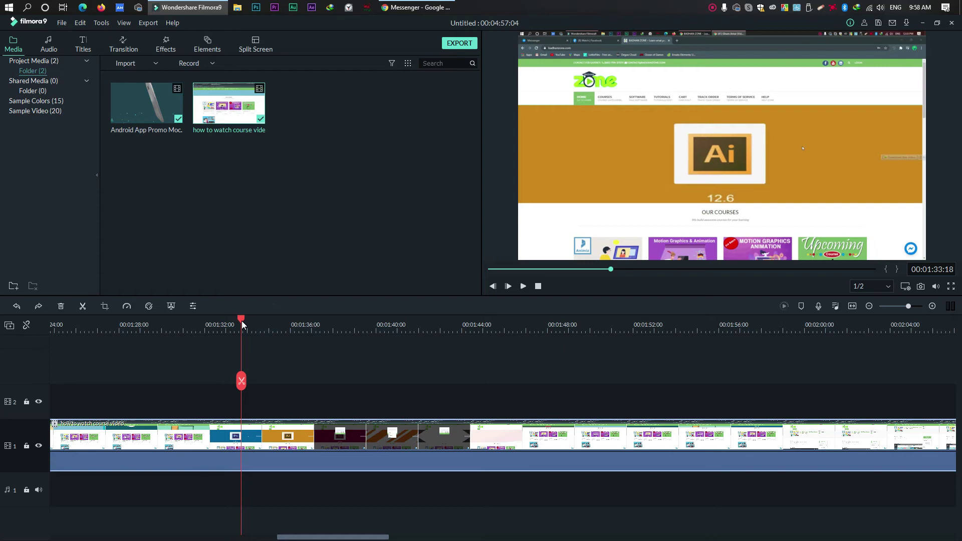
Review the course video's login passage between 00:01:33:18 and about 00:01:43:04 to find where the zoom should start and end
left_click_drag(241, 317, 320, 331)
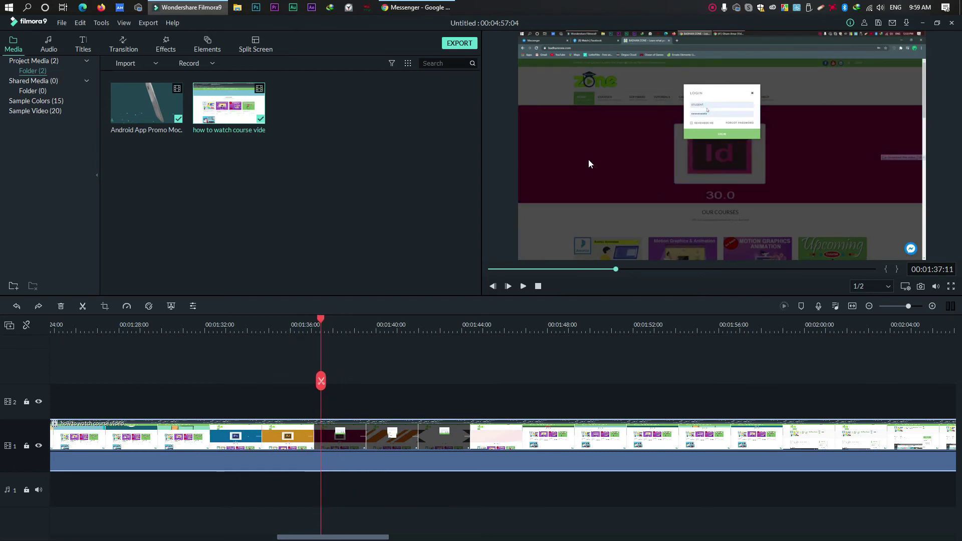
left_click_drag(322, 314, 446, 328)
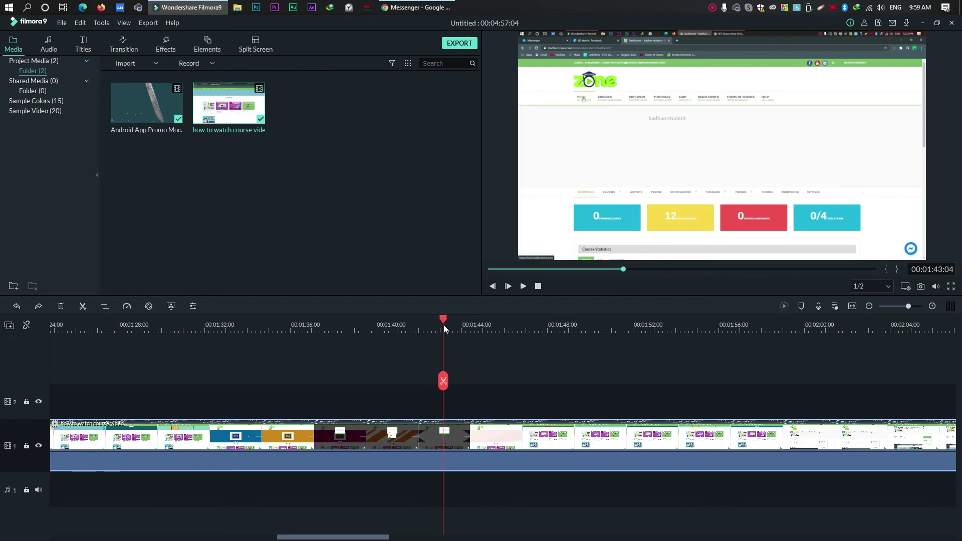
left_click(388, 461)
left_click(353, 324)
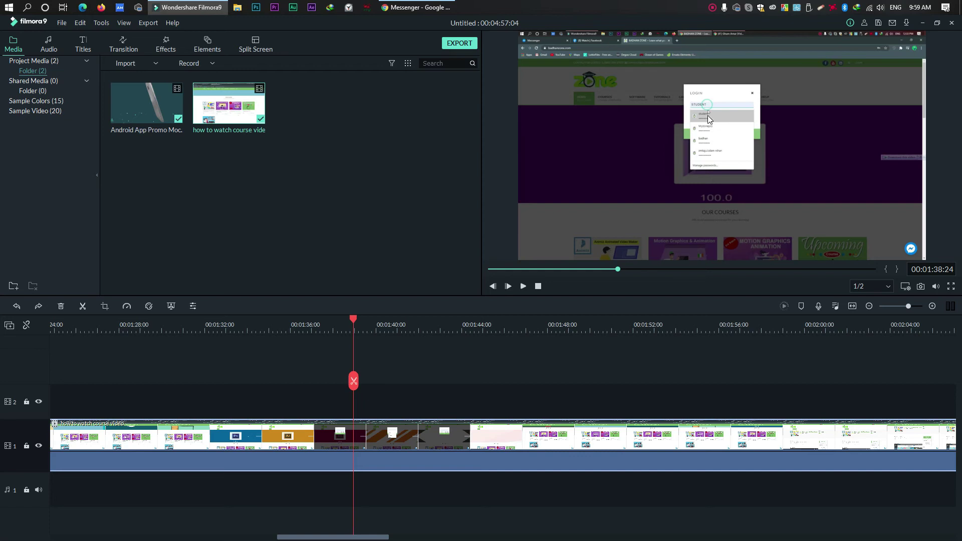
left_click(413, 427)
left_click(447, 435)
Split the course video at 00:01:36:03 and about 00:01:42:12, isolating the passage where the login form is shown
left_click_drag(353, 317, 293, 332)
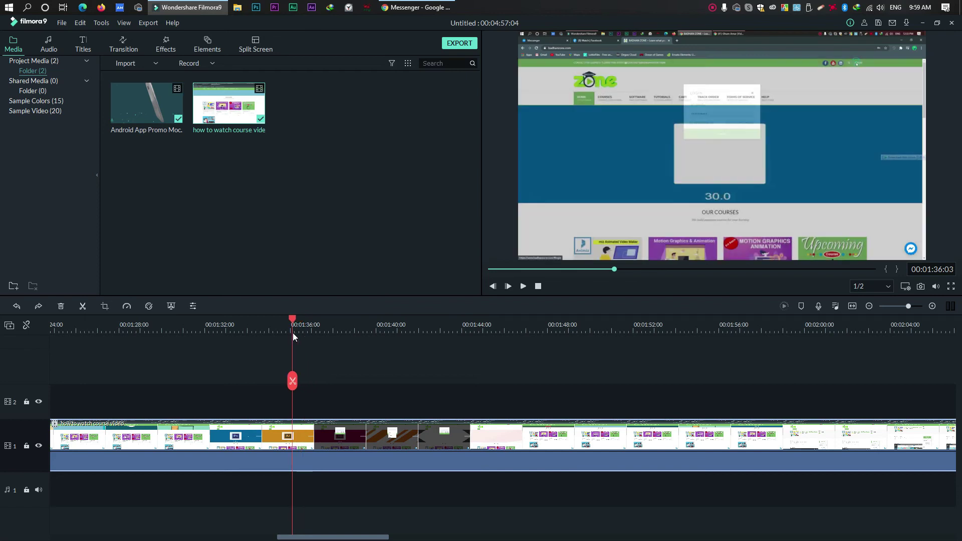
left_click(293, 383)
mouse_move(290, 317)
left_mouse_down()
mouse_move(503, 335)
mouse_move(374, 335)
mouse_move(431, 341)
left_mouse_up()
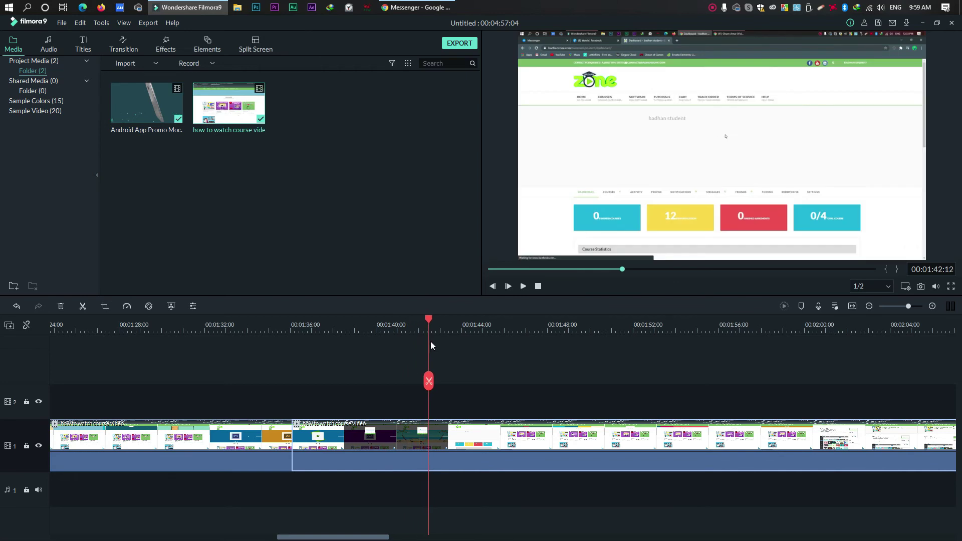
mouse_move(430, 318)
left_mouse_down()
mouse_move(290, 324)
mouse_move(377, 341)
mouse_move(398, 318)
mouse_move(506, 328)
left_mouse_up()
left_click(431, 382)
left_click(491, 429)
Split the isolated login segment again at 00:01:37:06, leaving a short opening piece for the zoom-in
mouse_move(319, 320)
left_mouse_down()
mouse_move(290, 321)
mouse_move(301, 320)
left_mouse_up()
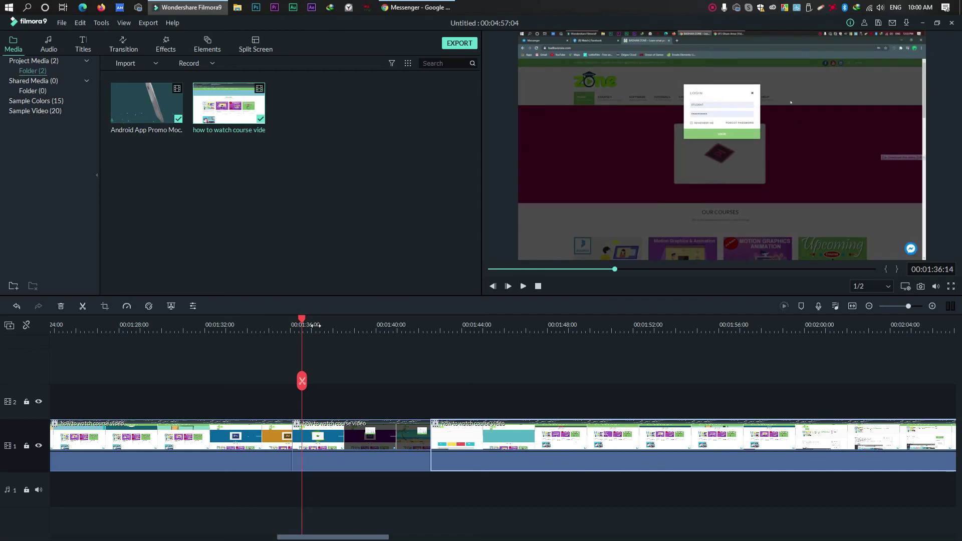
scroll(320, 381, "up", 5)
left_click(468, 458)
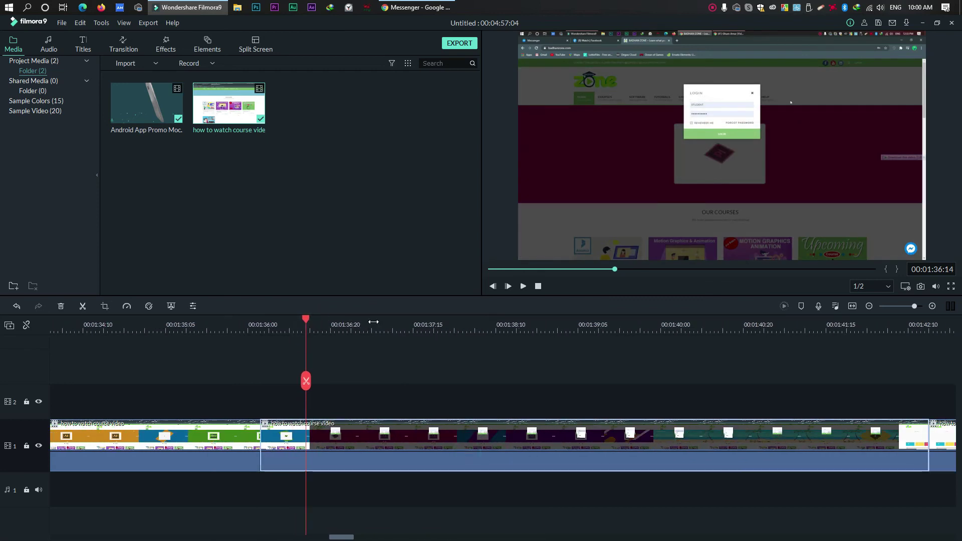
scroll(373, 322, "up", 1)
left_click_drag(345, 538, 347, 539)
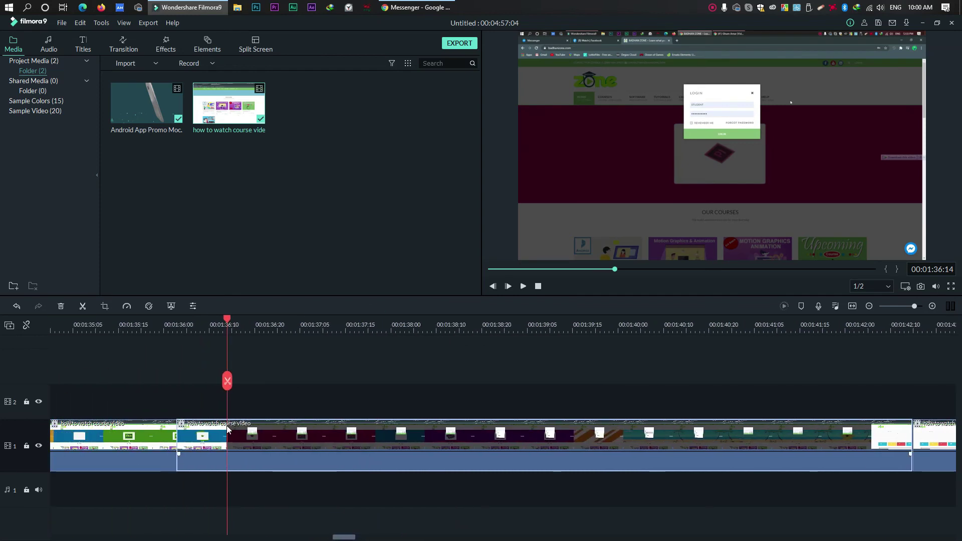
left_click_drag(230, 321, 307, 360)
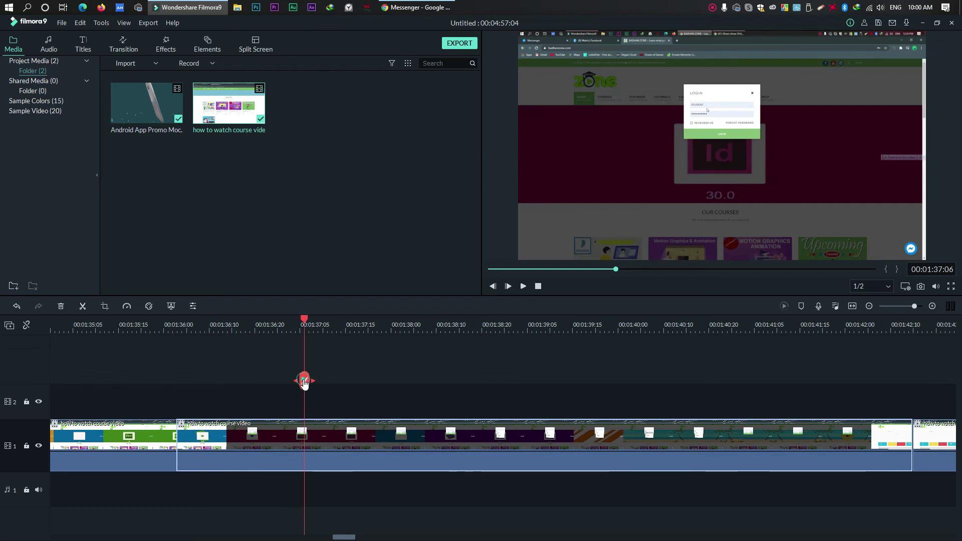
left_click(305, 381)
Apply Pan & Zoom to the short opening login segment, with an end frame of about 489 x 275 around the login form
left_click(241, 323)
left_click(243, 433)
right_click(254, 433)
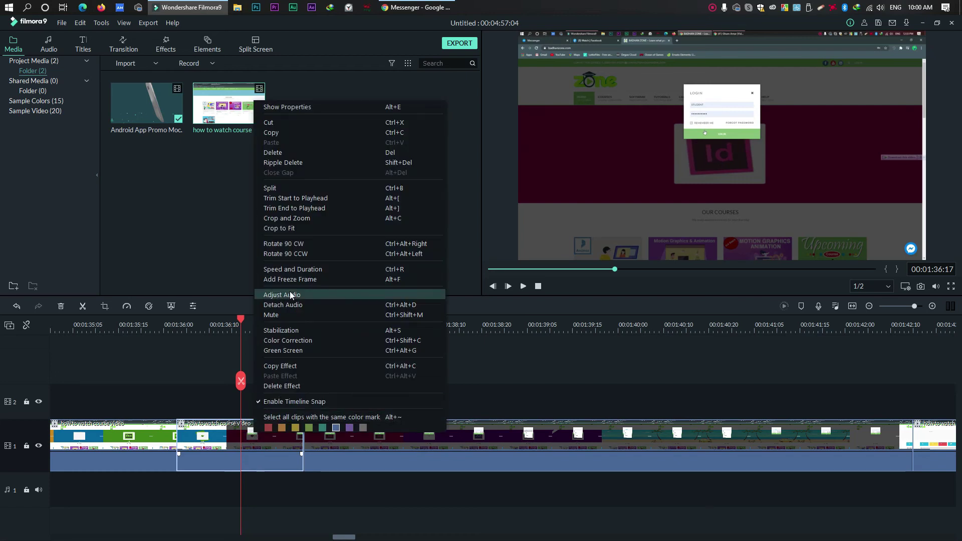
left_click(285, 218)
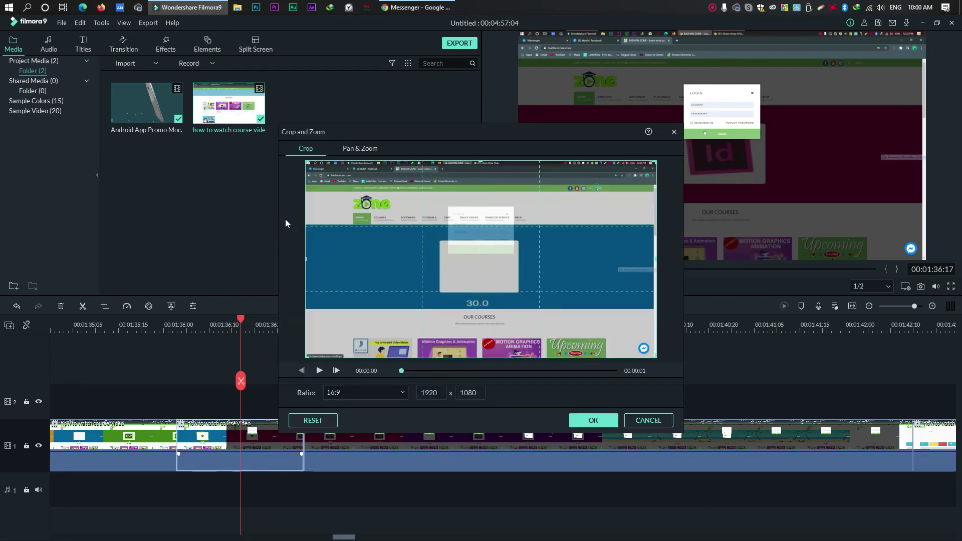
left_click(360, 150)
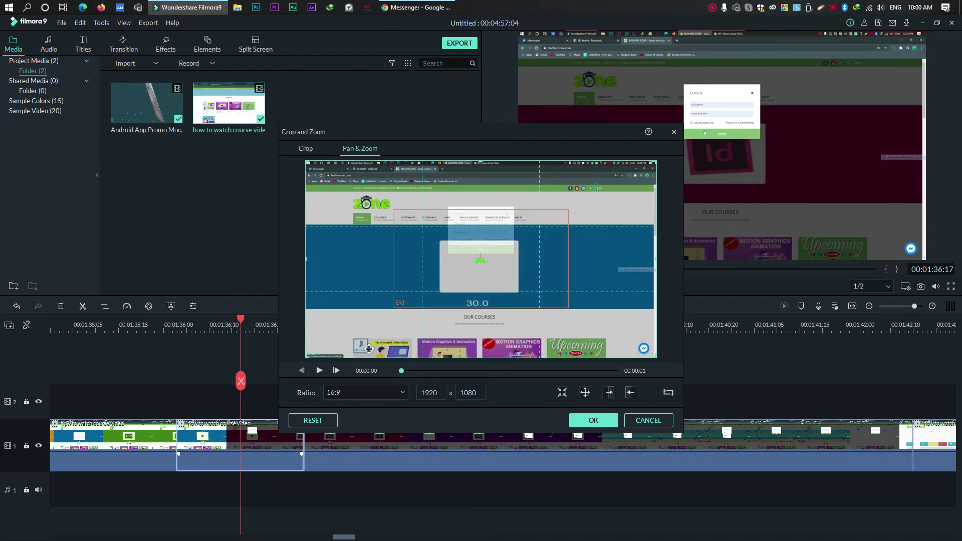
left_click(445, 261)
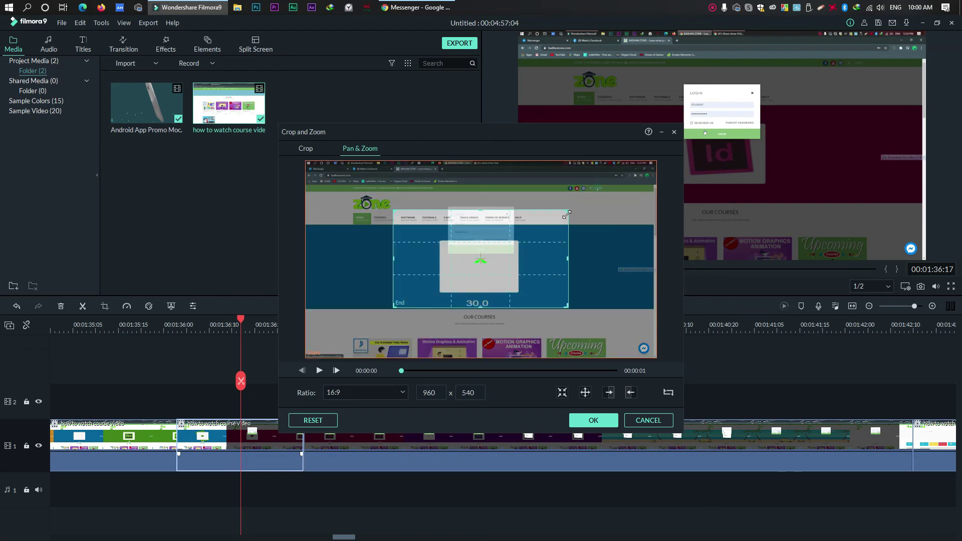
left_click_drag(565, 212, 494, 250)
left_click_drag(447, 280, 485, 234)
left_click_drag(529, 203, 520, 211)
left_click_drag(480, 237, 489, 229)
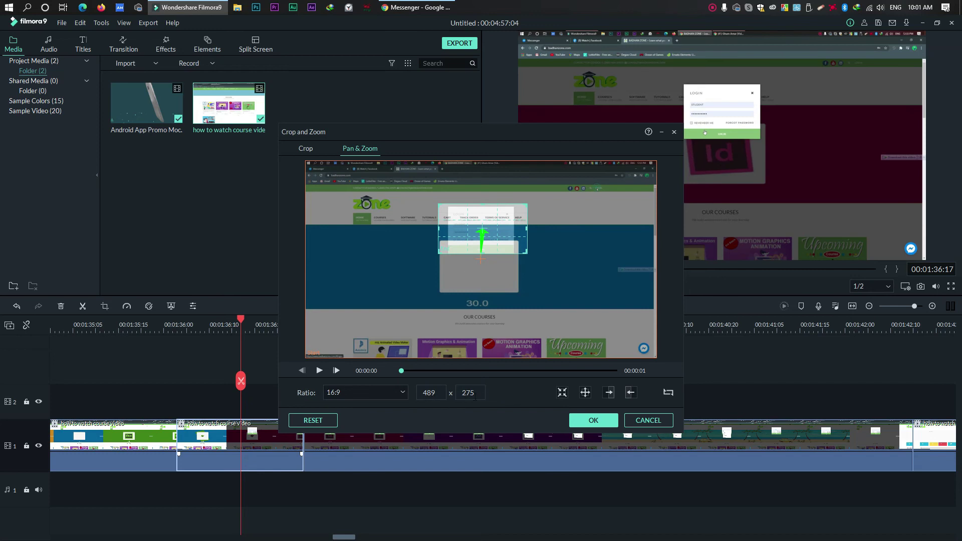
left_click(592, 425)
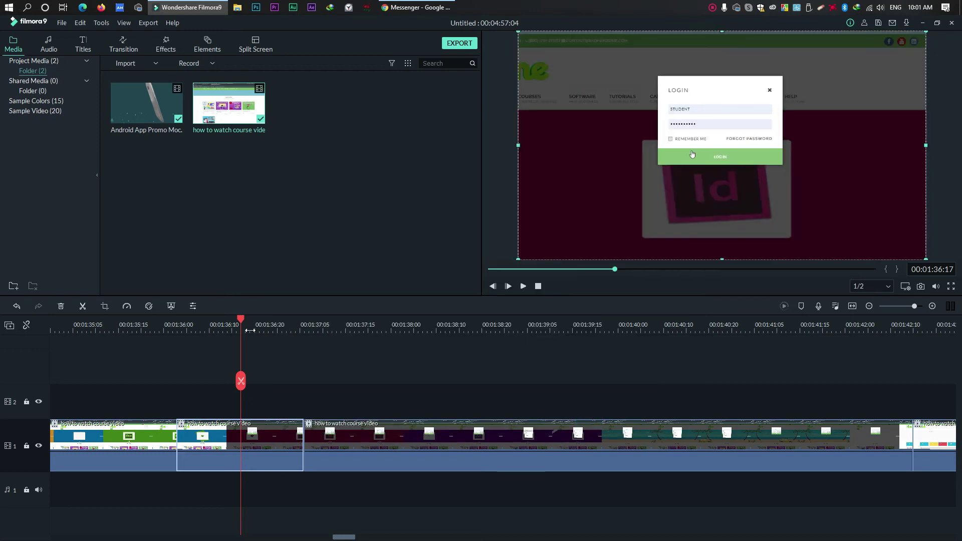
Play the zoomed login segment from 00:01:36:03 into the following clip to review the zoom-in
left_click_drag(242, 322, 179, 327)
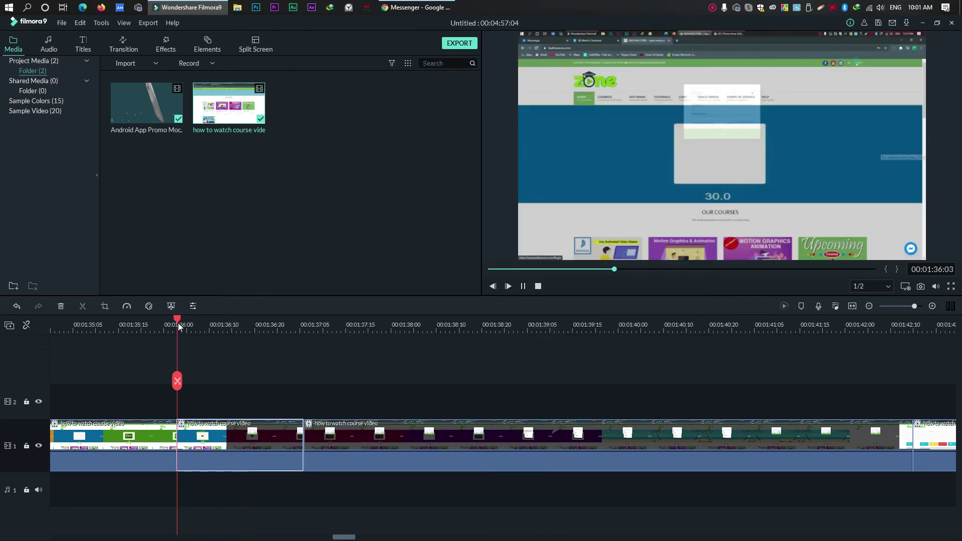
left_click(287, 326)
key("space")
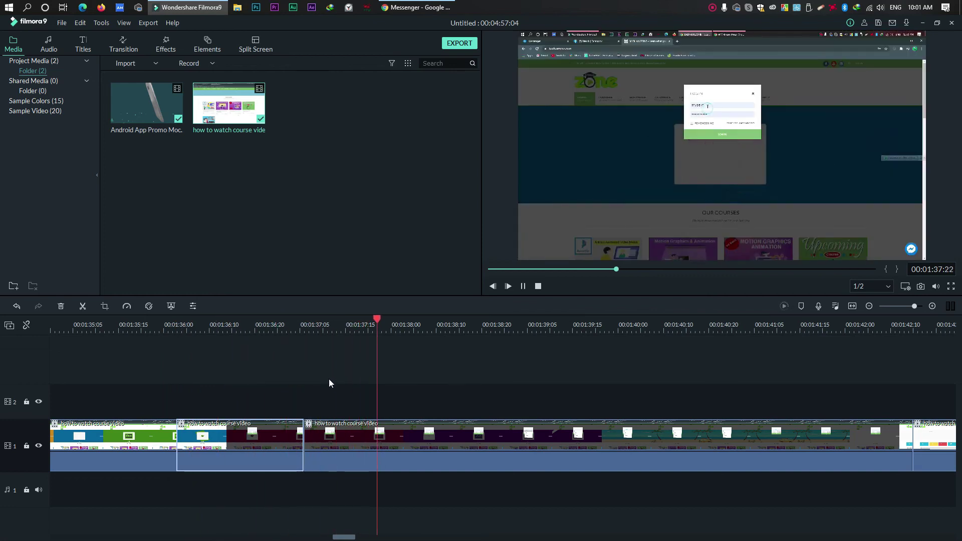
key("space")
Split the clip following the zoom-in segment at 00:01:41:17, where the login is submitted
left_click(350, 434)
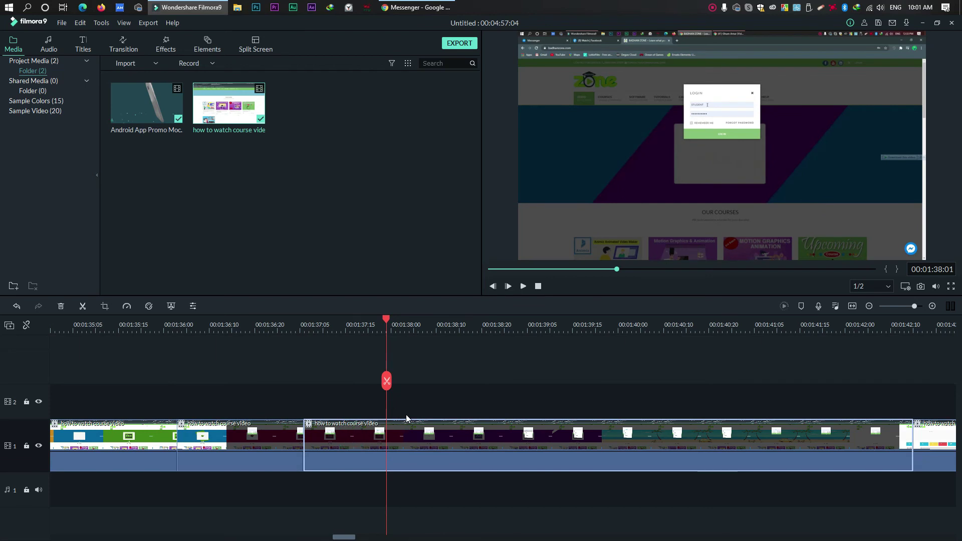
left_click_drag(389, 321, 823, 369)
left_click_drag(821, 321, 809, 313)
left_click(809, 380)
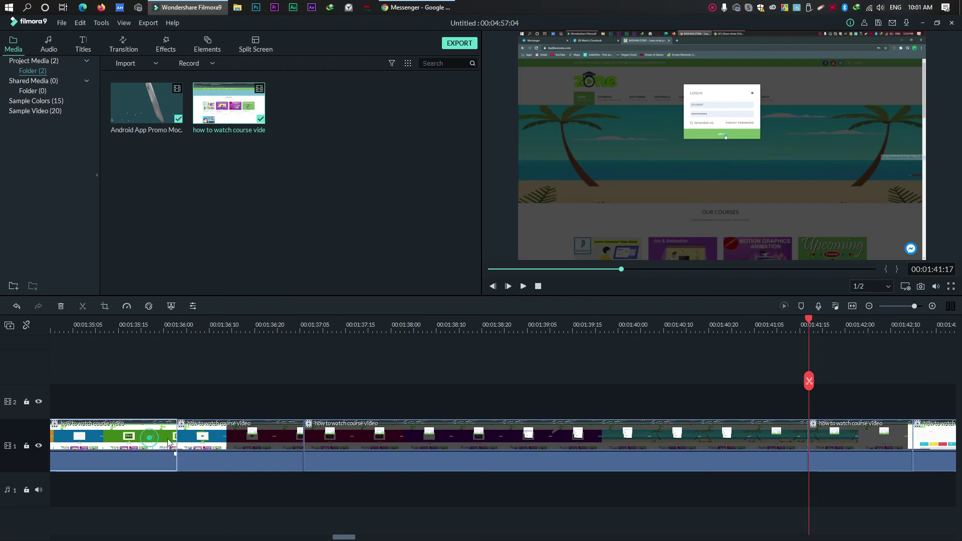
left_click(445, 321)
left_click(445, 434)
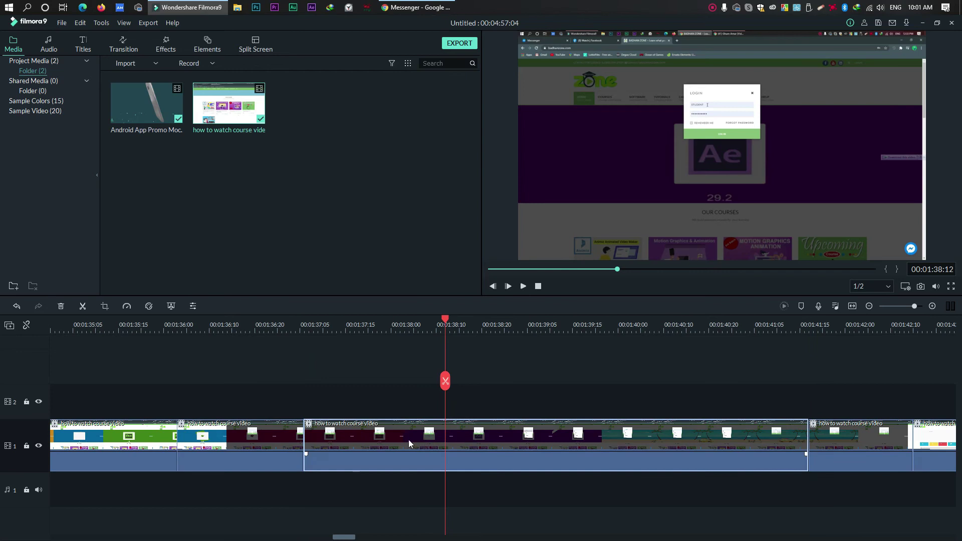
right_click(388, 439)
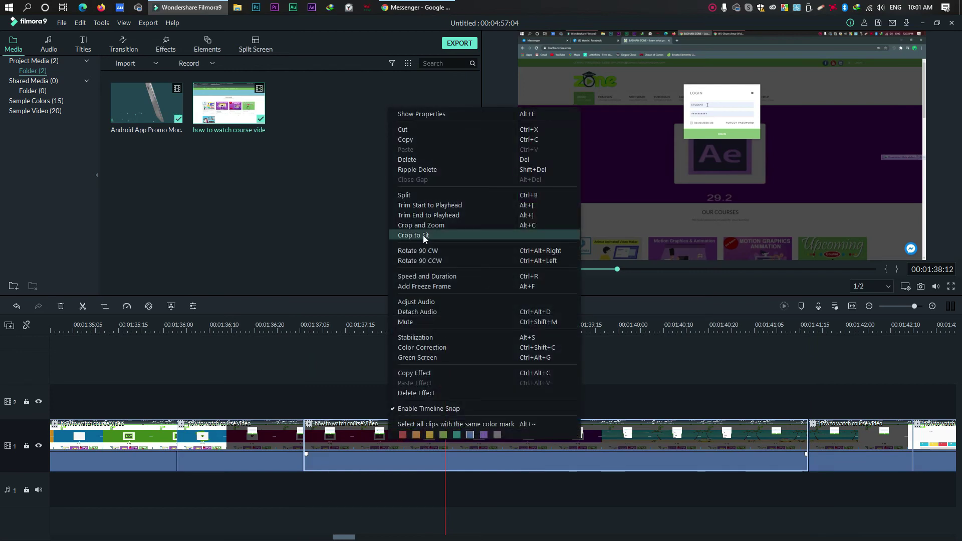
left_click(430, 224)
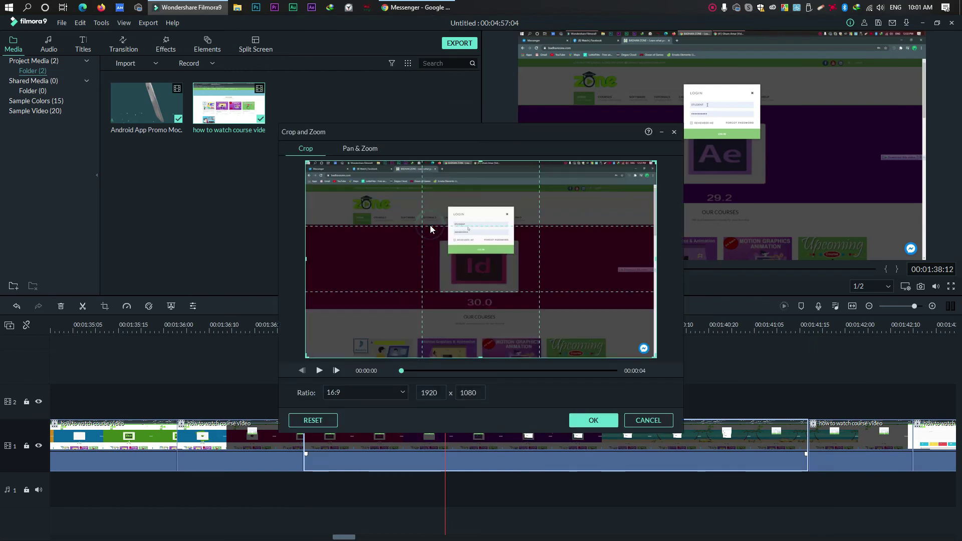
left_click(358, 150)
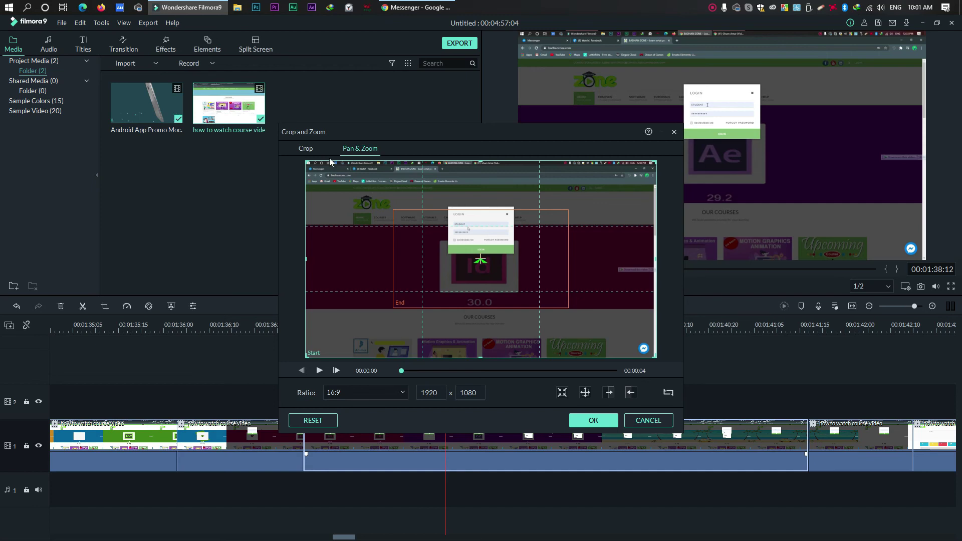
left_click(310, 149)
left_click(429, 392)
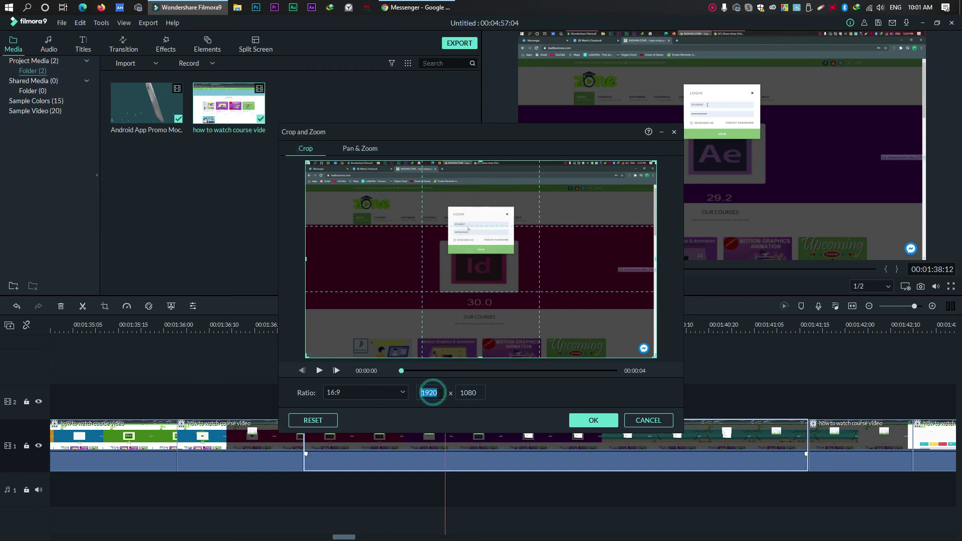
left_click(647, 420)
Check the end frame's dimensions in the Pan & Zoom settings of the short zoom-in segment
left_click(232, 378)
left_click(261, 437)
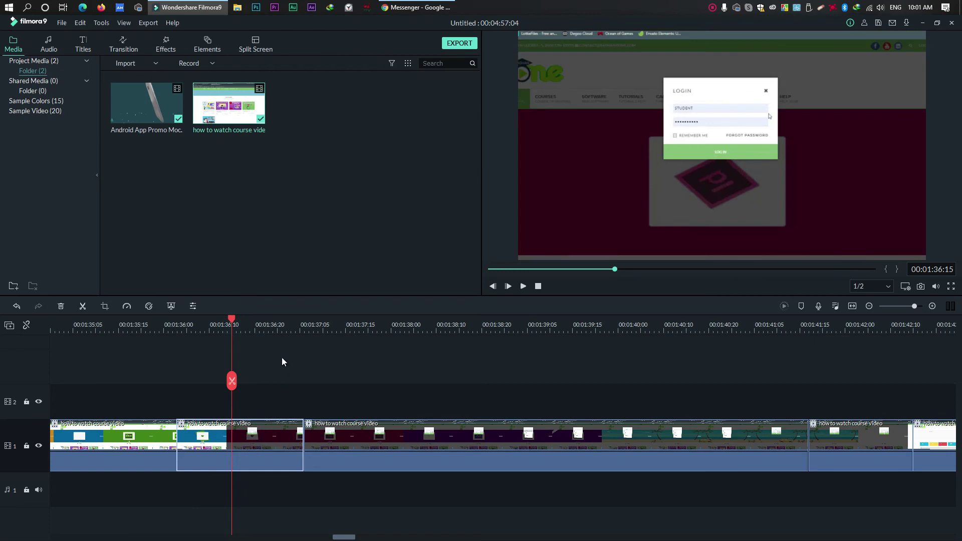
right_click(254, 439)
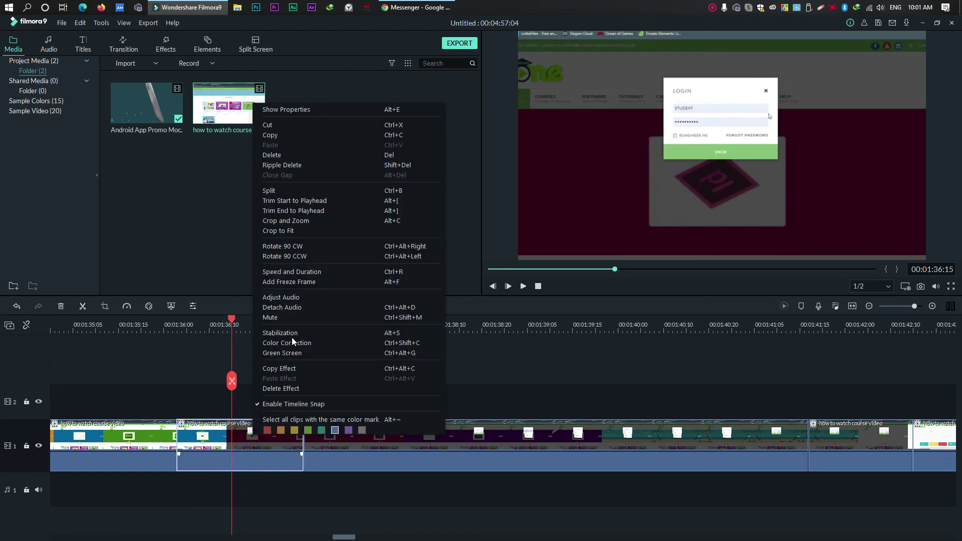
left_click(296, 222)
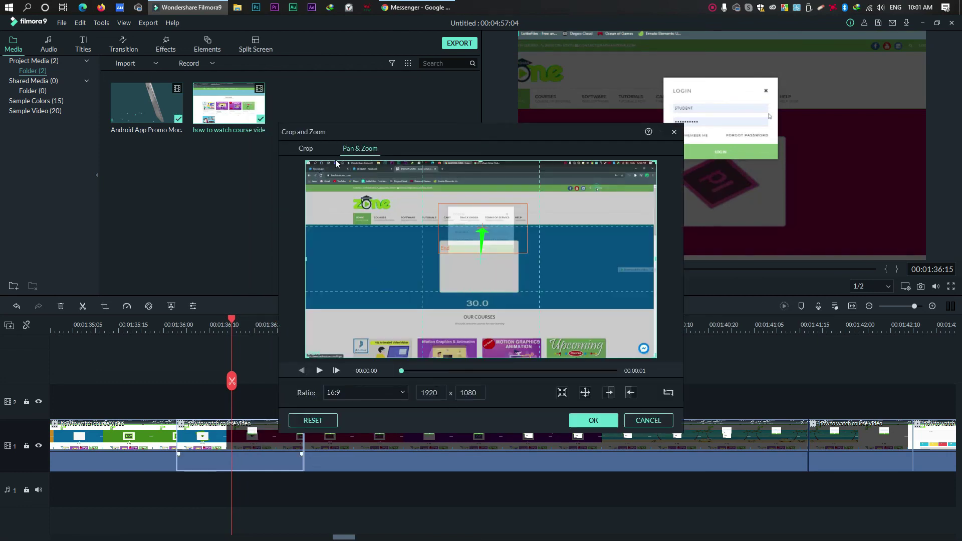
left_click(465, 239)
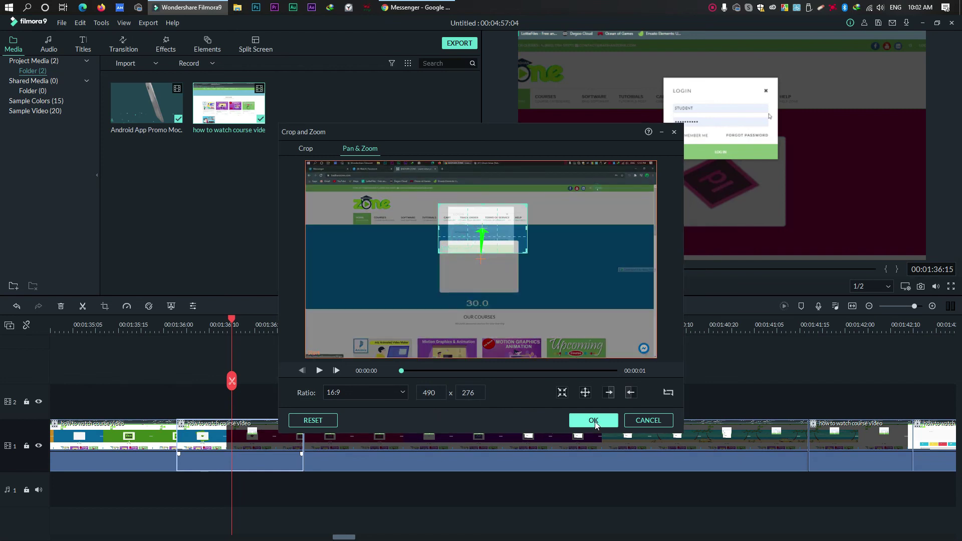
left_click(593, 421)
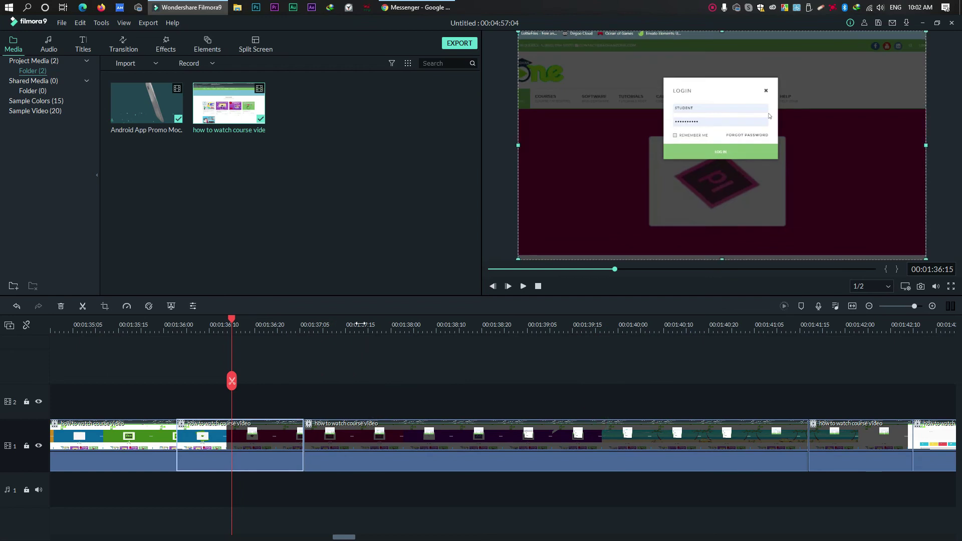
Crop the long login segment following the zoom-in to about 491 x 276, positioned around the login form
left_click(358, 324)
left_click(381, 423)
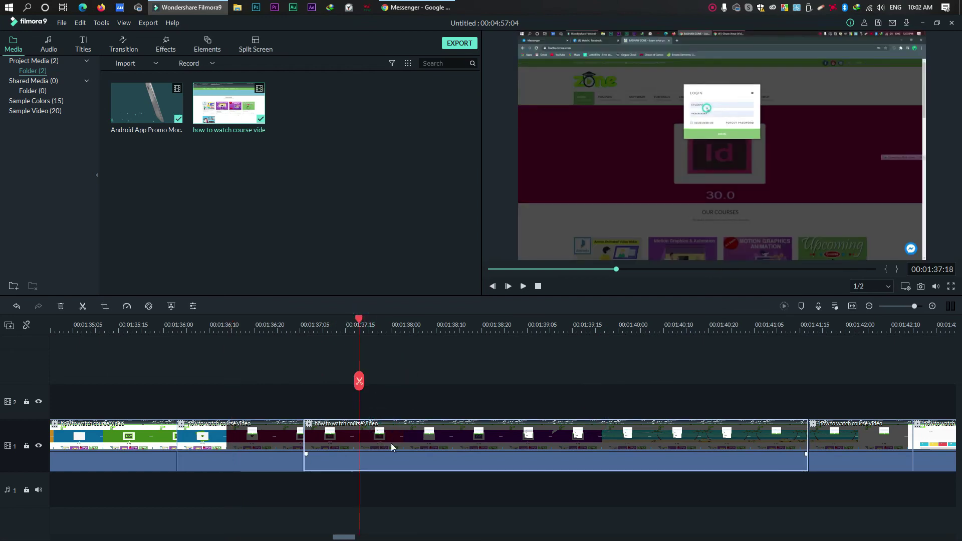
double_click(500, 425)
right_click(462, 436)
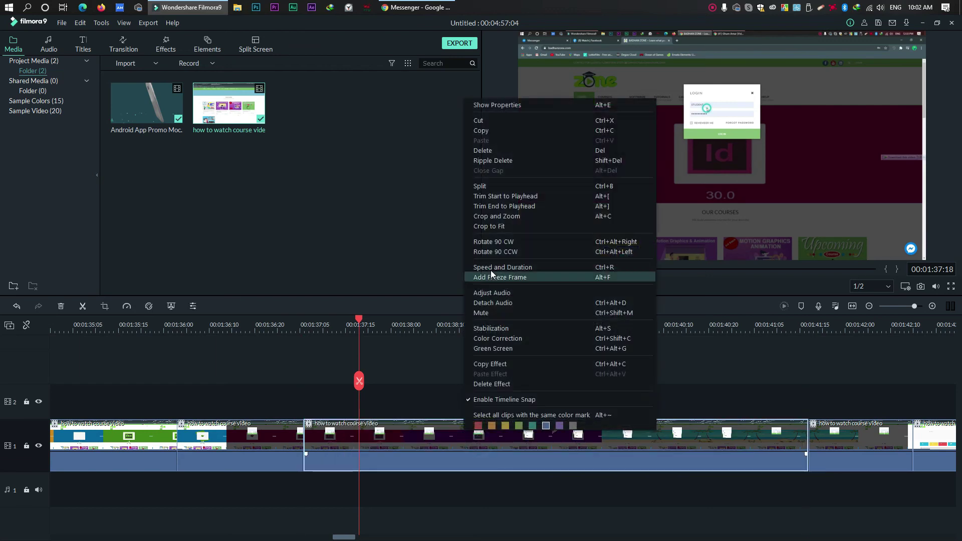
left_click(497, 215)
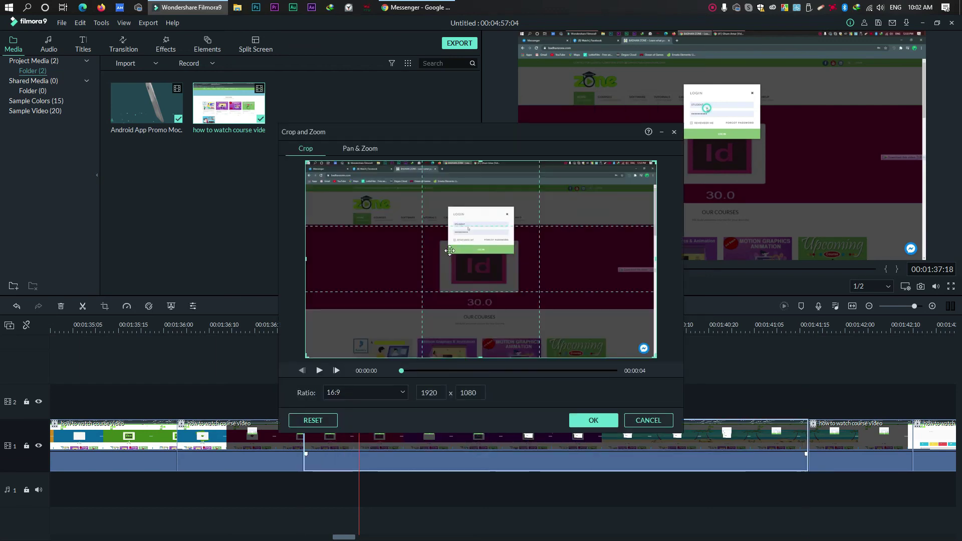
double_click(434, 392)
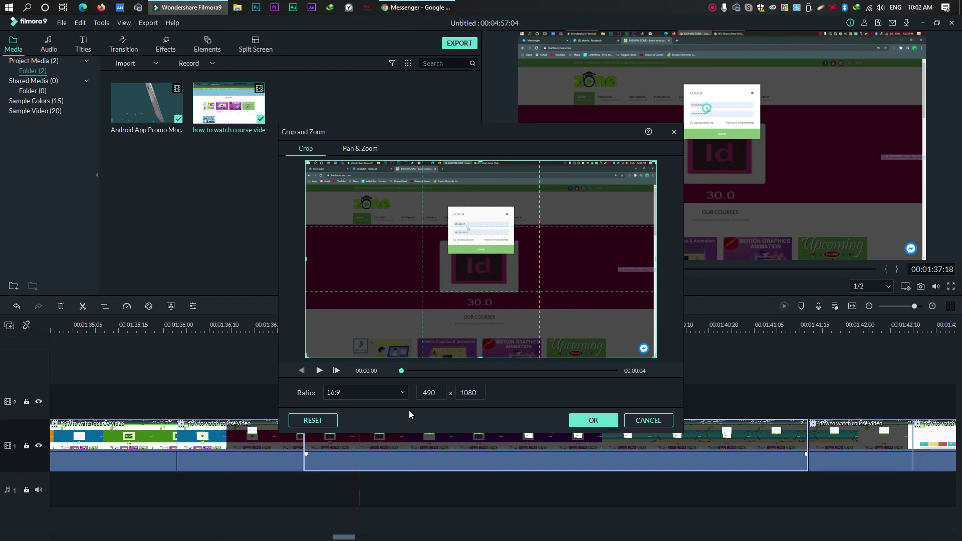
type("490")
key("Tab")
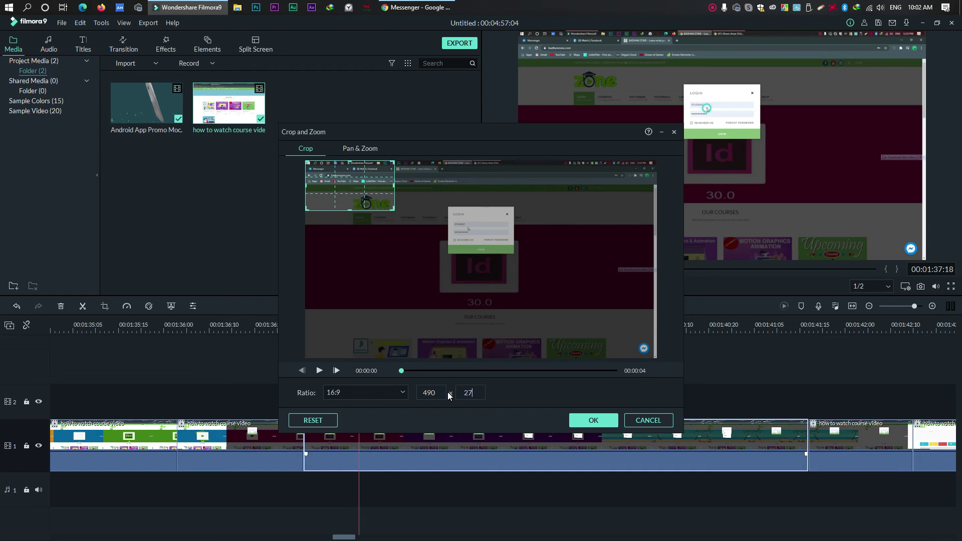
left_click(549, 396)
left_click_drag(334, 179, 462, 221)
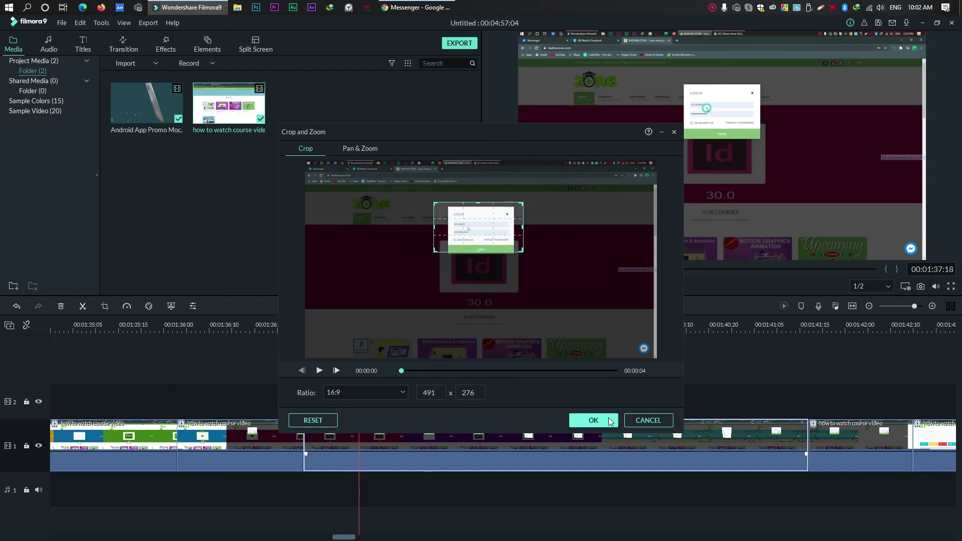
left_click(593, 421)
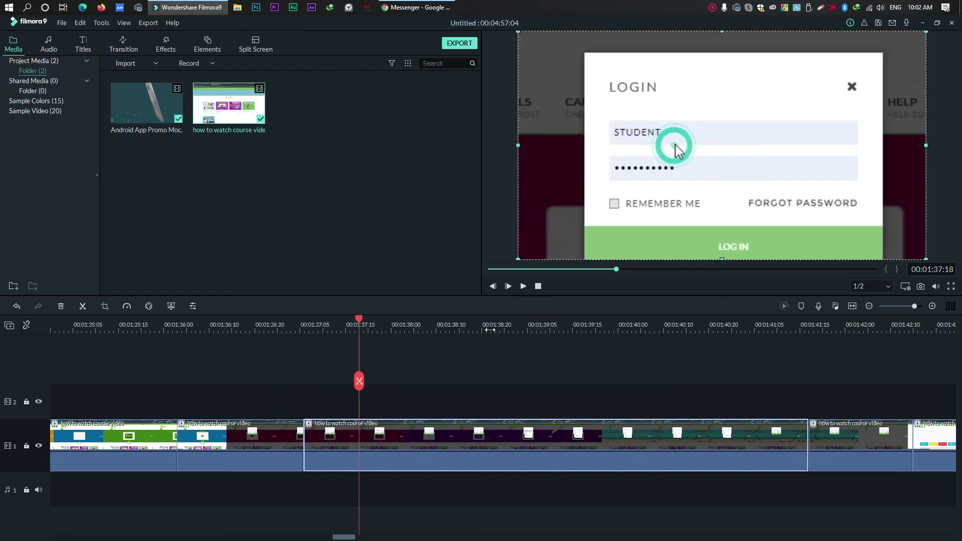
Play the video from 00:01:32:08 past the login segments to review the zoom-in and the cropped close-up
left_click_drag(108, 325, 304, 324)
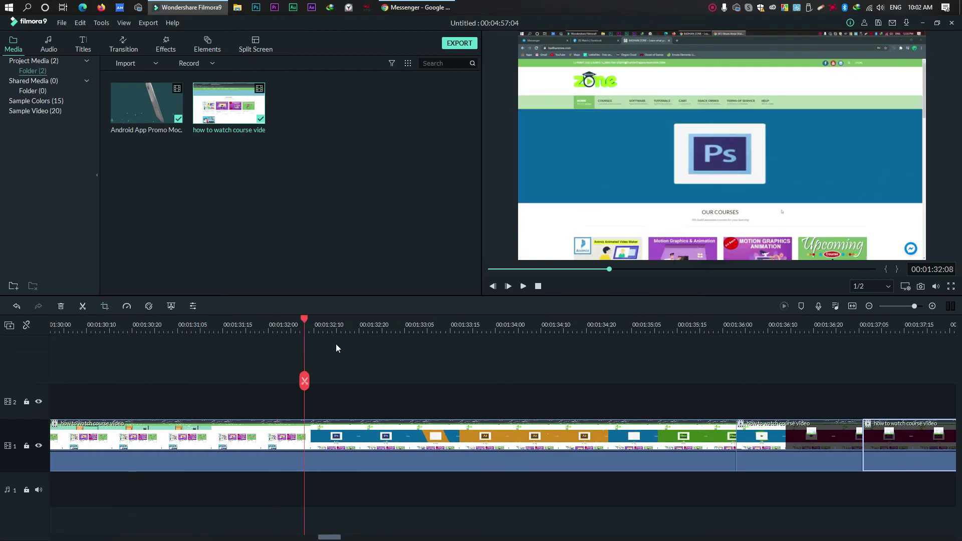
key("space")
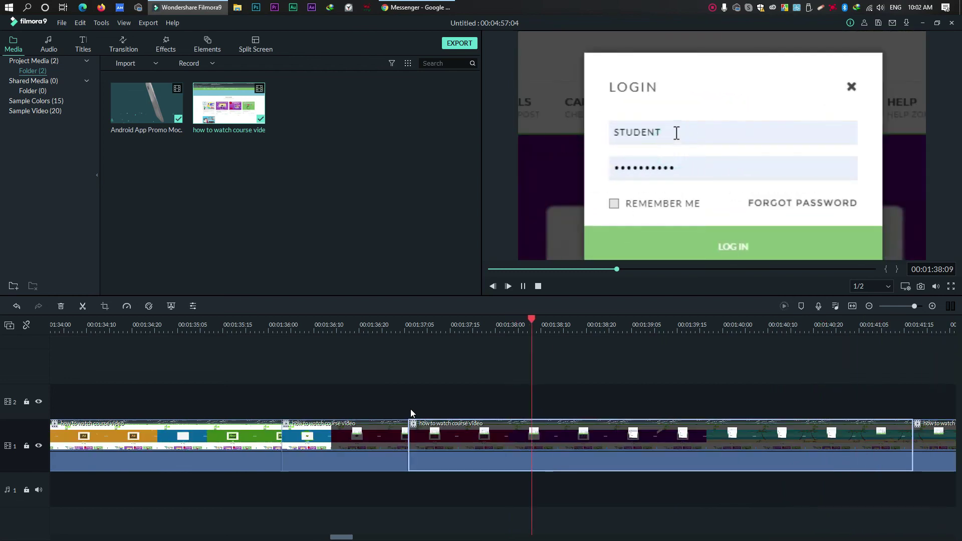
key("space")
scroll(401, 325, "down", 2)
scroll(401, 325, "up", 1)
key("space")
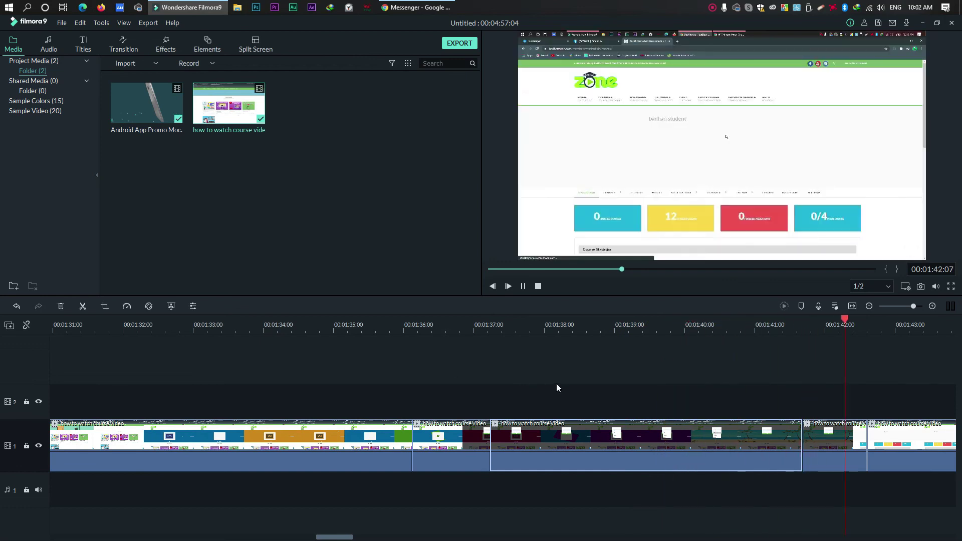
key("space")
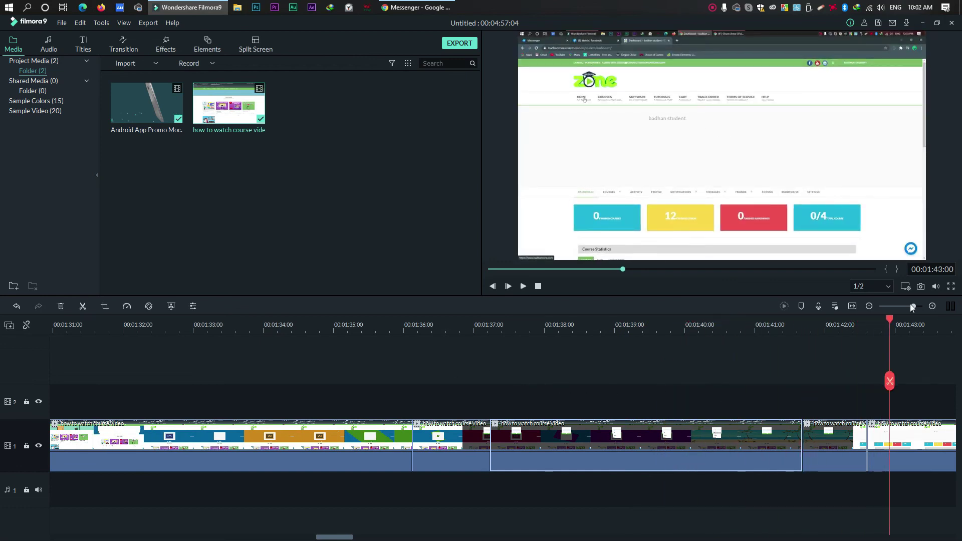
Open the Pan & Zoom settings of the short segment where the login is submitted
left_click(827, 324)
left_click(829, 443)
left_click(620, 325)
scroll(626, 393, "up", 3)
left_click_drag(342, 538, 351, 537)
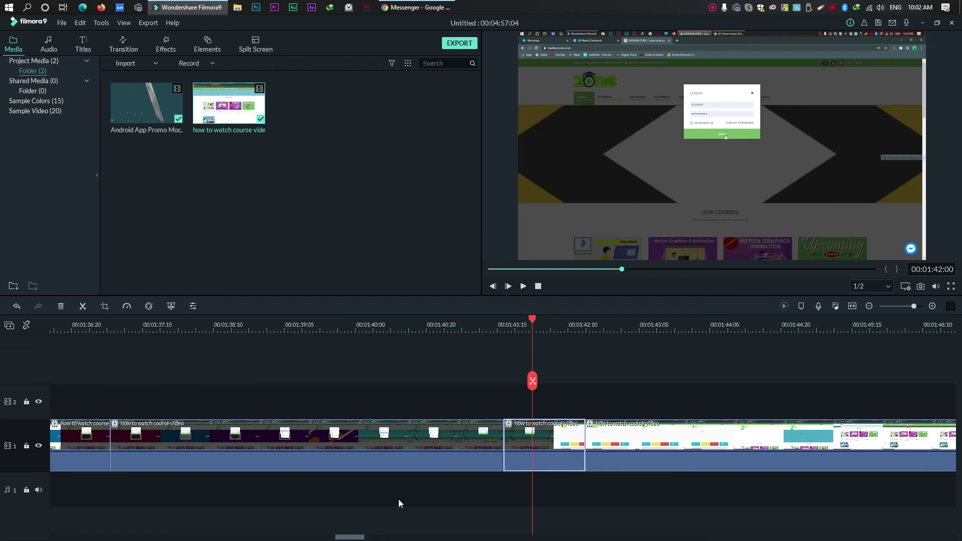
right_click(524, 437)
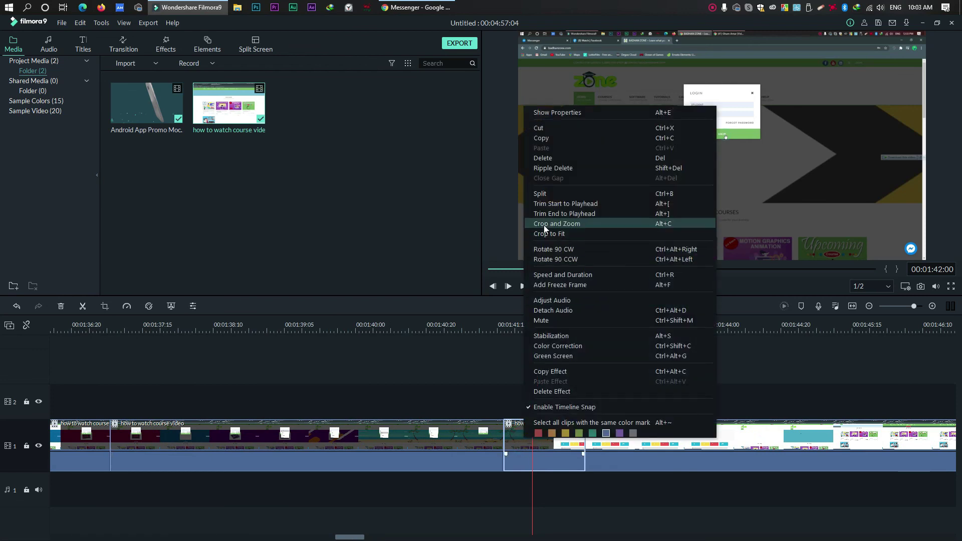
left_click(558, 223)
left_click(365, 148)
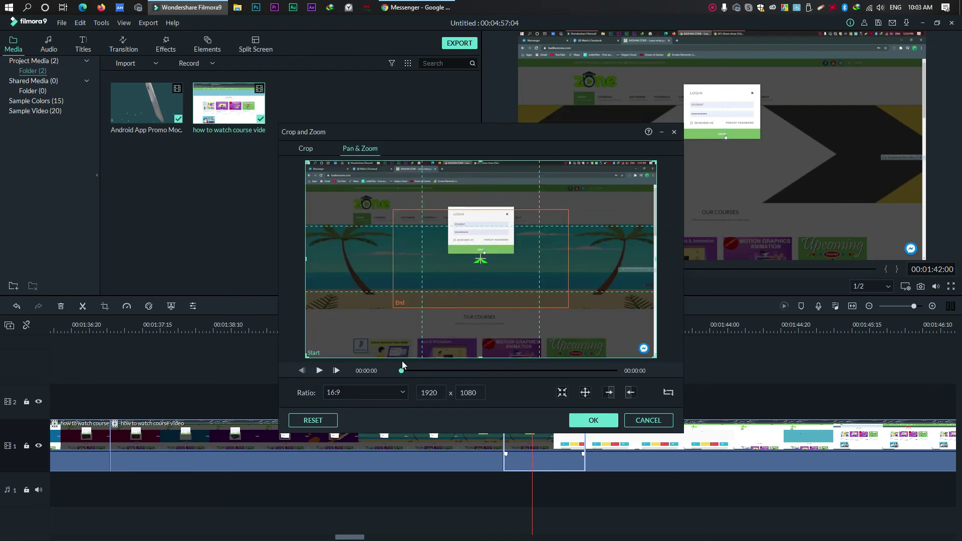
Shrink the Pan & Zoom end frame to about 659 x 371 and place it around the login form
left_click(431, 265)
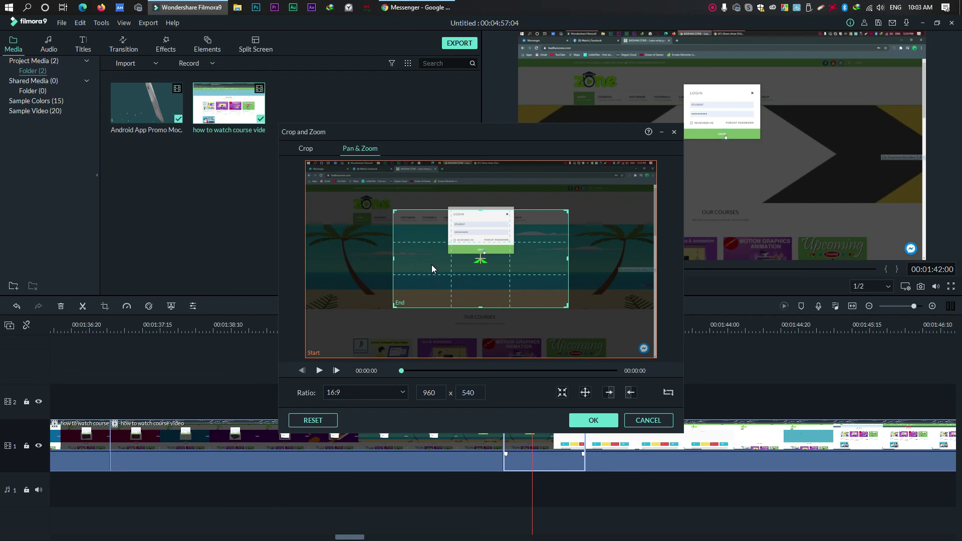
left_click(312, 287)
left_click(478, 260)
left_click_drag(478, 260, 494, 233)
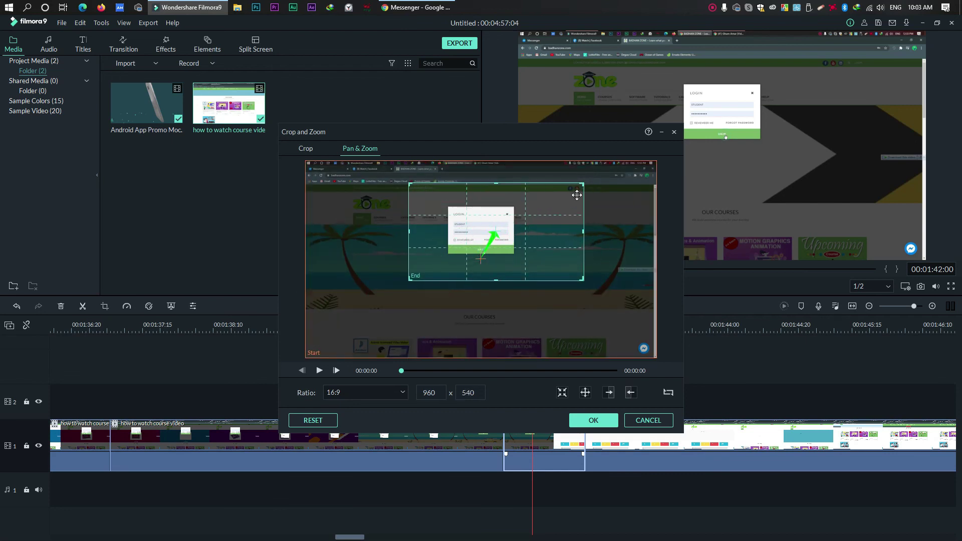
left_click_drag(580, 184, 528, 213)
left_click(521, 211)
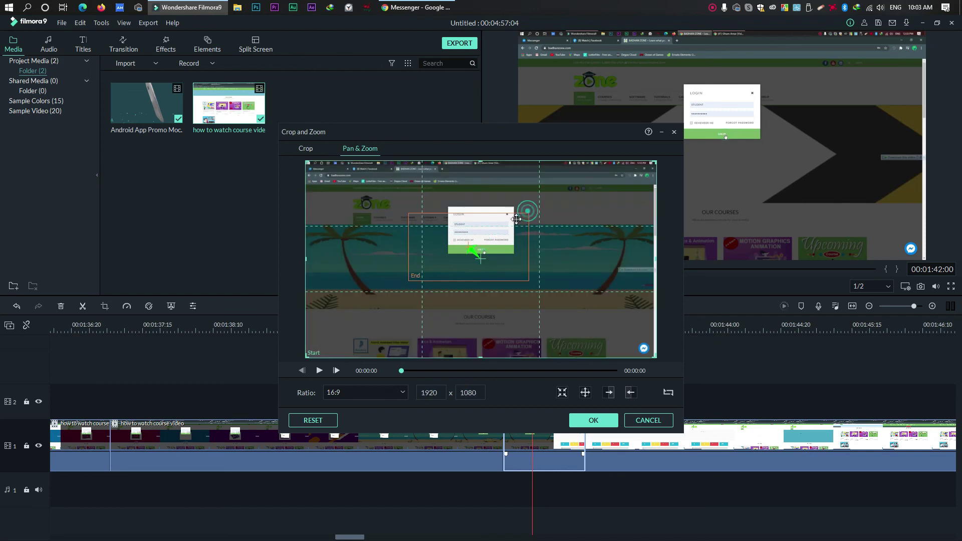
left_click(494, 239)
left_click_drag(493, 239, 505, 224)
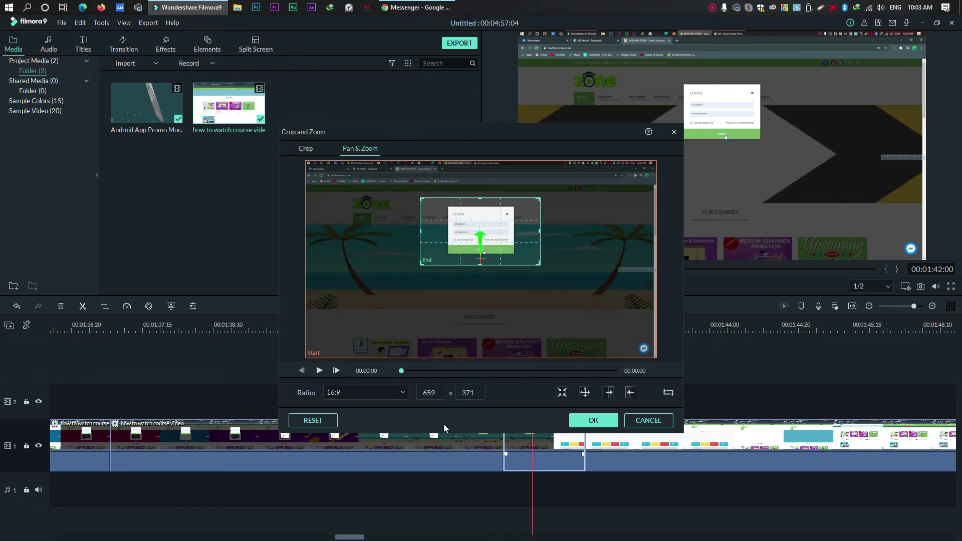
Resize the end frame to about 491 x 276 around the login form, then swap start and end frames and apply
left_click(429, 393)
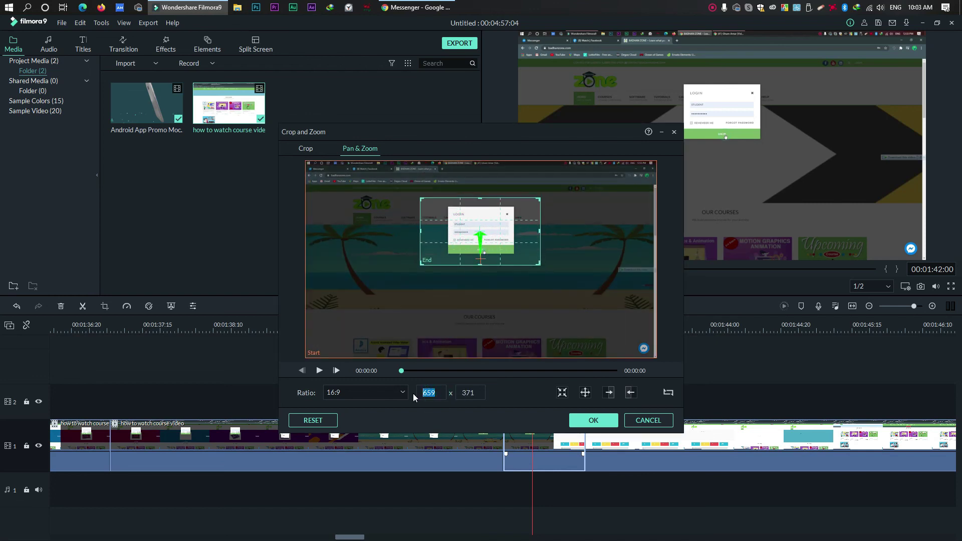
left_click(476, 392)
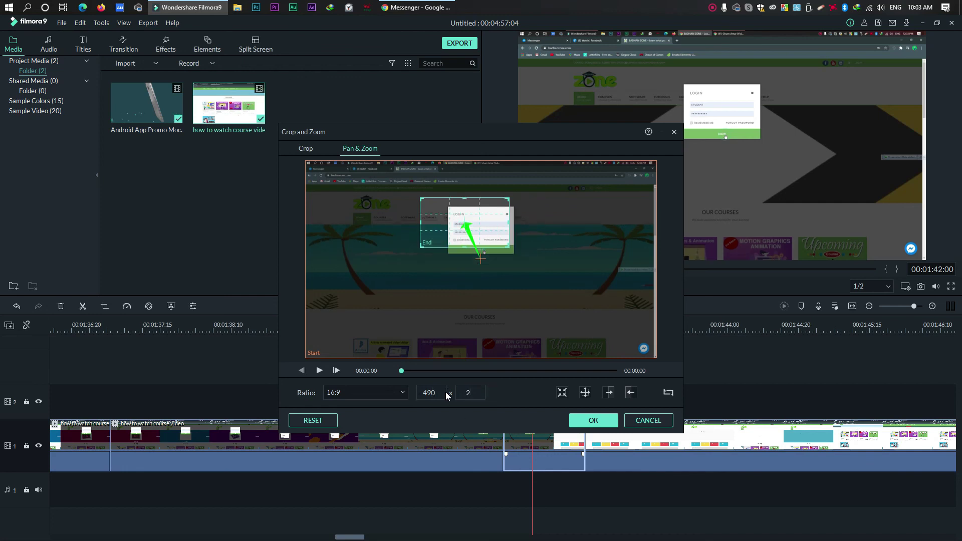
left_click(516, 305)
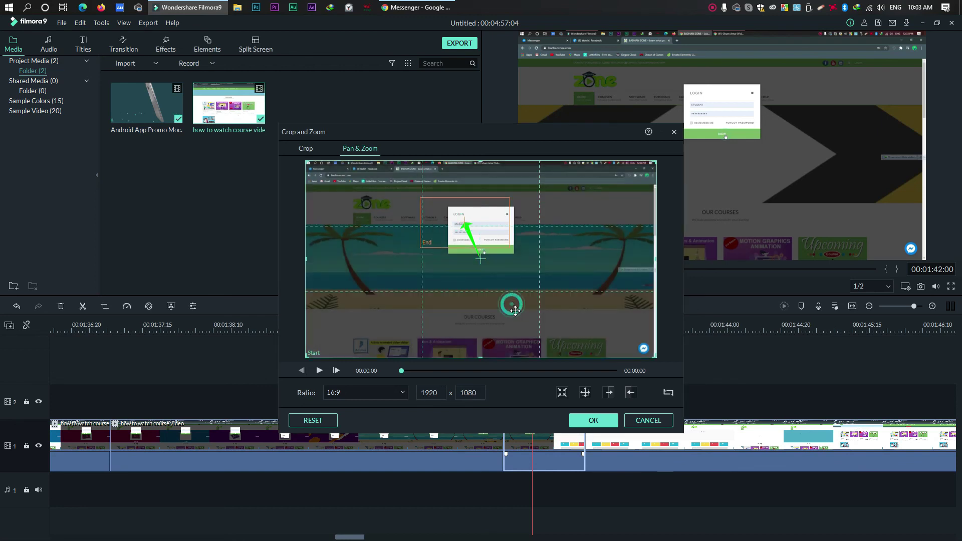
left_click(475, 236)
left_click_drag(476, 235, 498, 234)
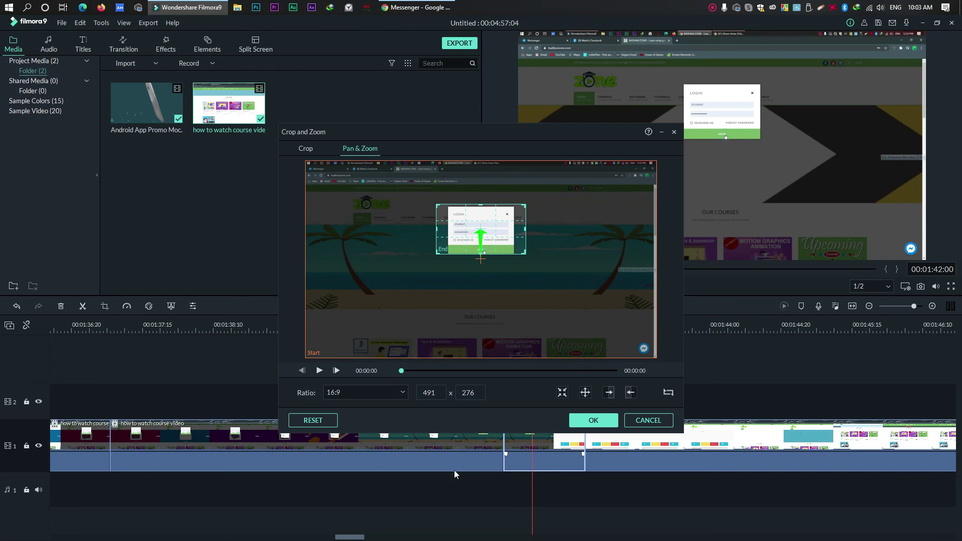
left_click(667, 393)
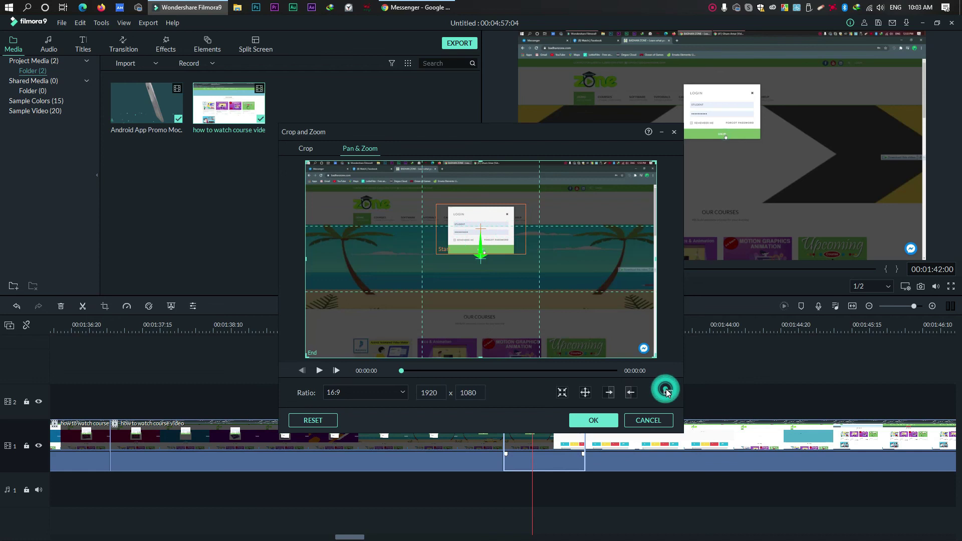
left_click(593, 421)
Play from 00:01:40:15 through the short login-submission segment to review its zoom-out
left_click(408, 326)
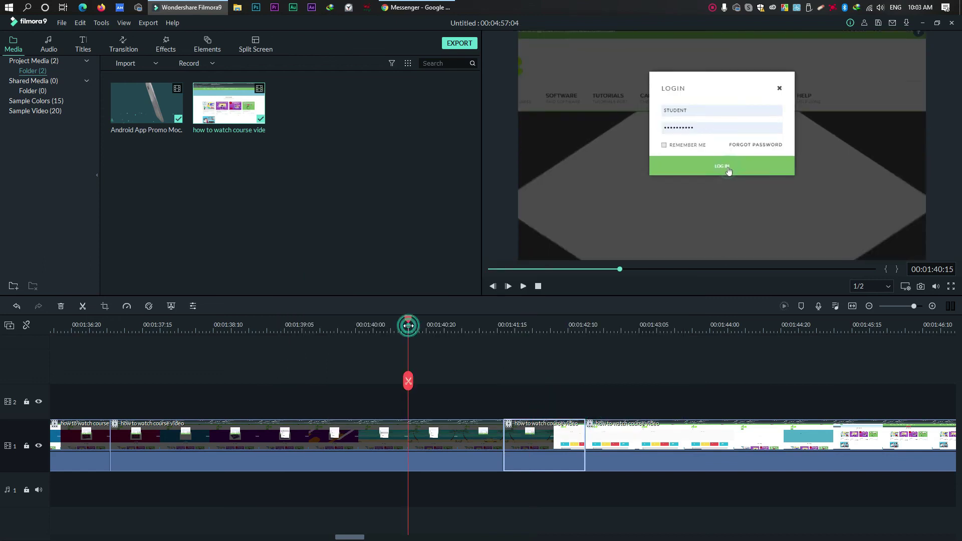
key("space")
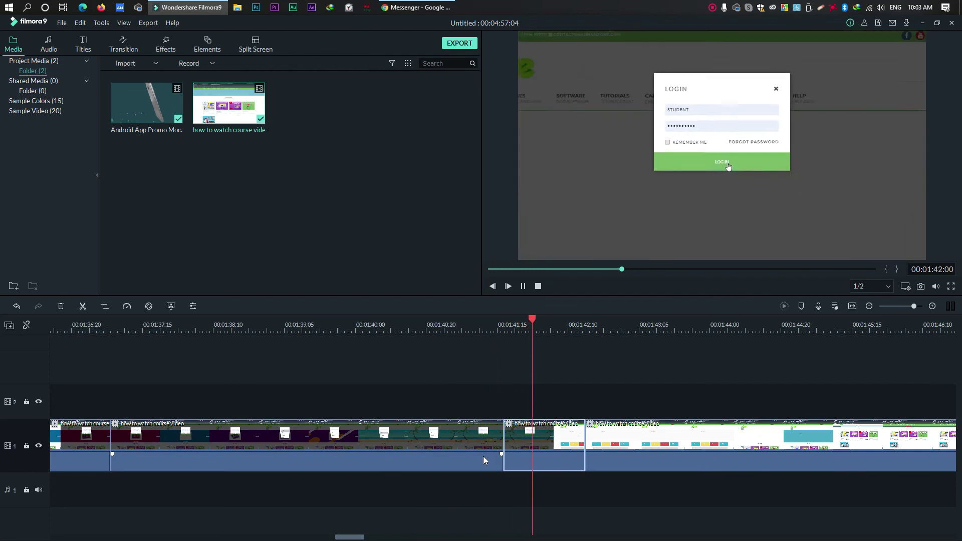
key("space")
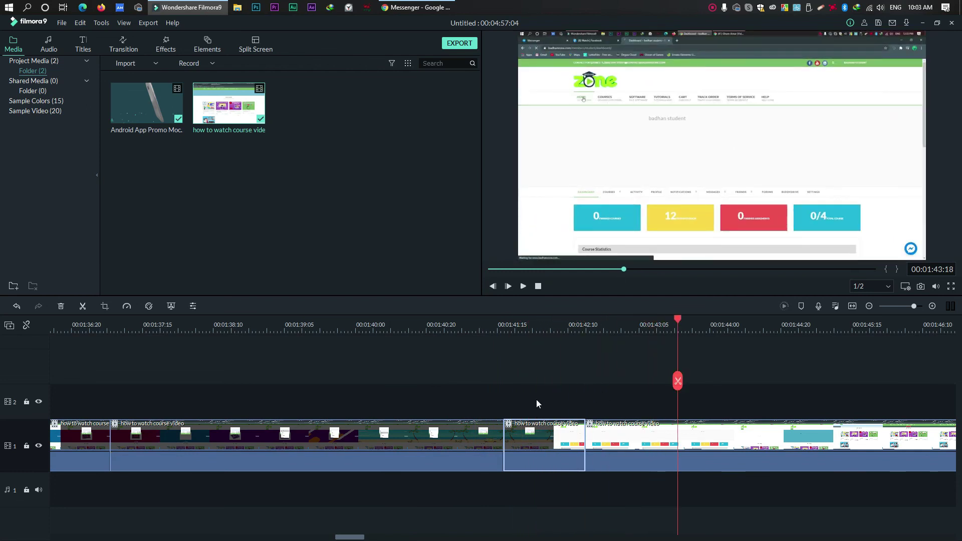
Play the whole login sequence from before the zoom-in to the dashboard to review both zoom transitions
scroll(521, 323, "down", 3)
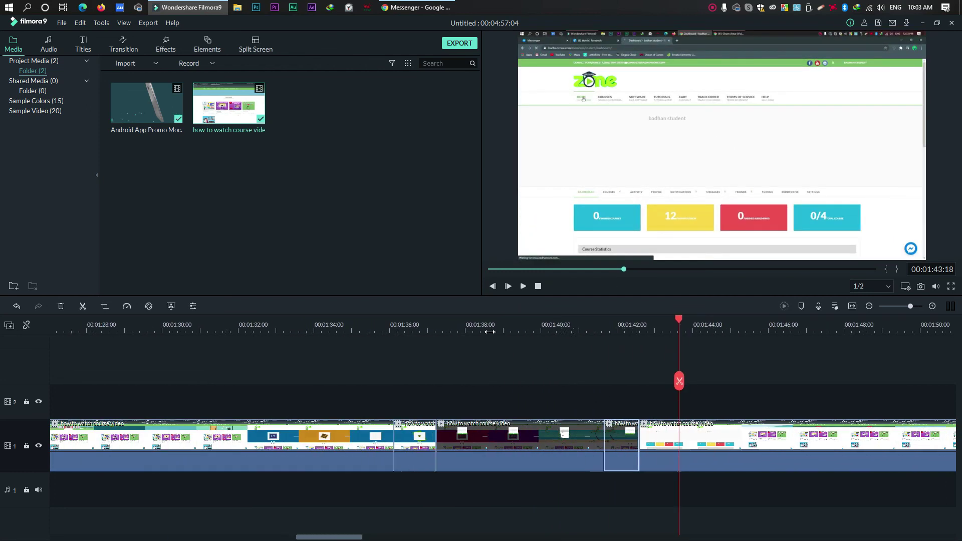
scroll(460, 331, "down", 1)
left_click(424, 326)
left_click(337, 326)
key("space")
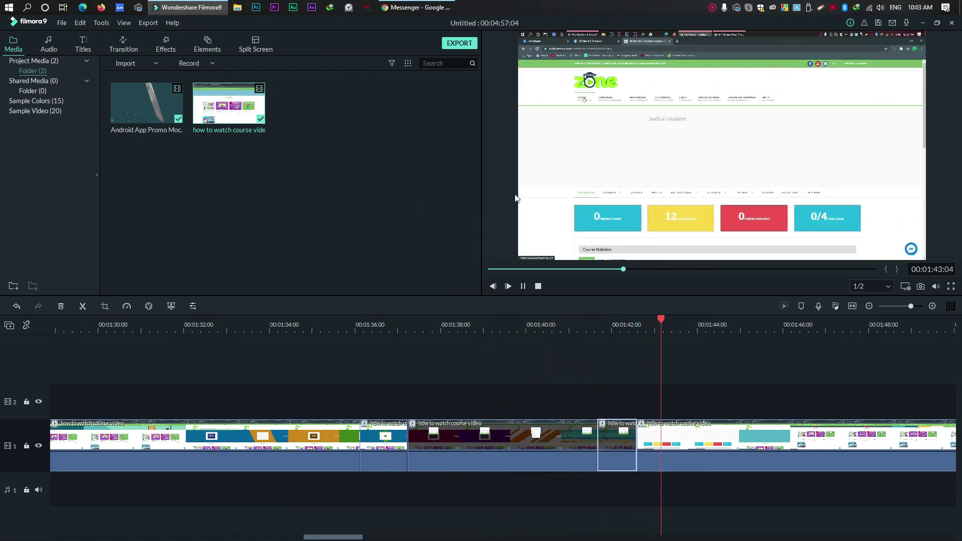
key("space")
Examine the zoom-in, cropped close-up, zoom-out and full-view segments of the login sequence one by one
left_click(455, 331)
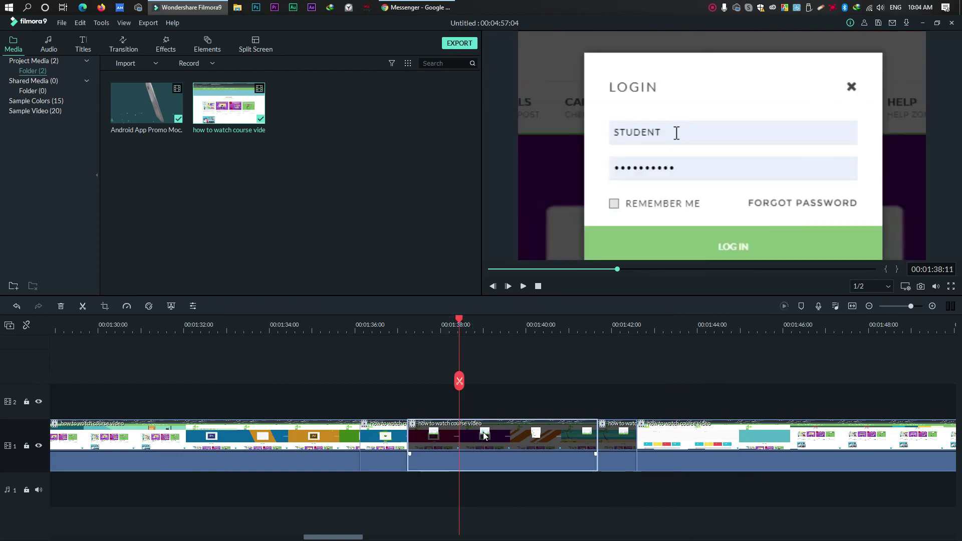
left_click(669, 323)
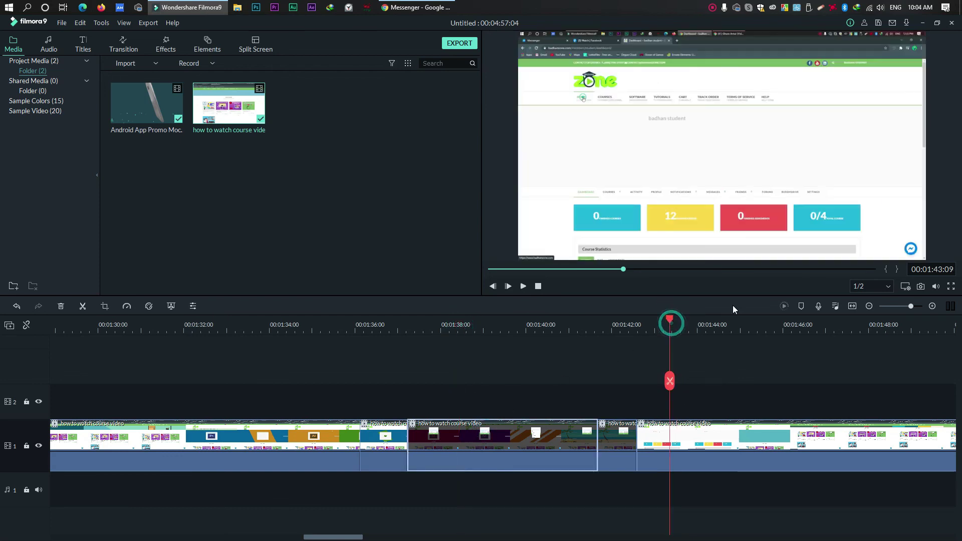
left_click(846, 62)
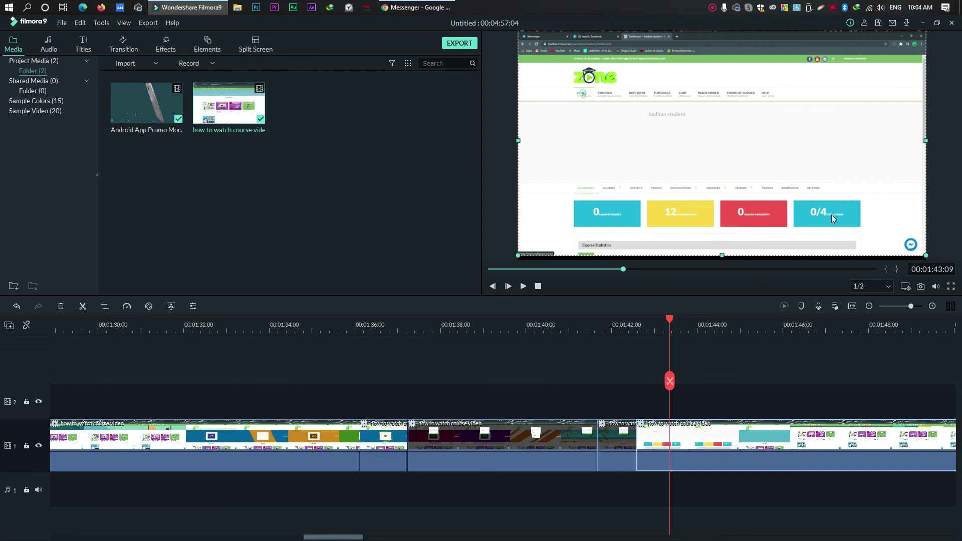
left_click(395, 324)
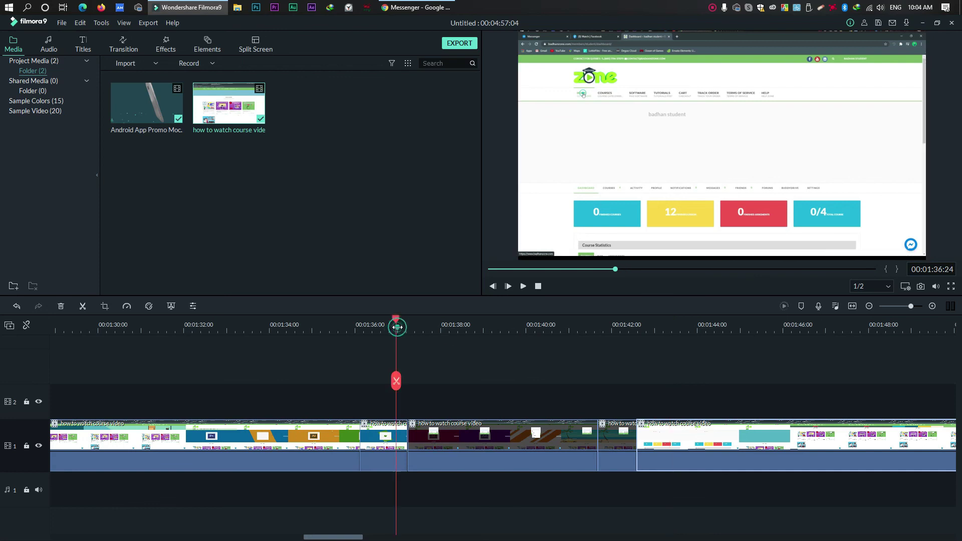
left_click(361, 325)
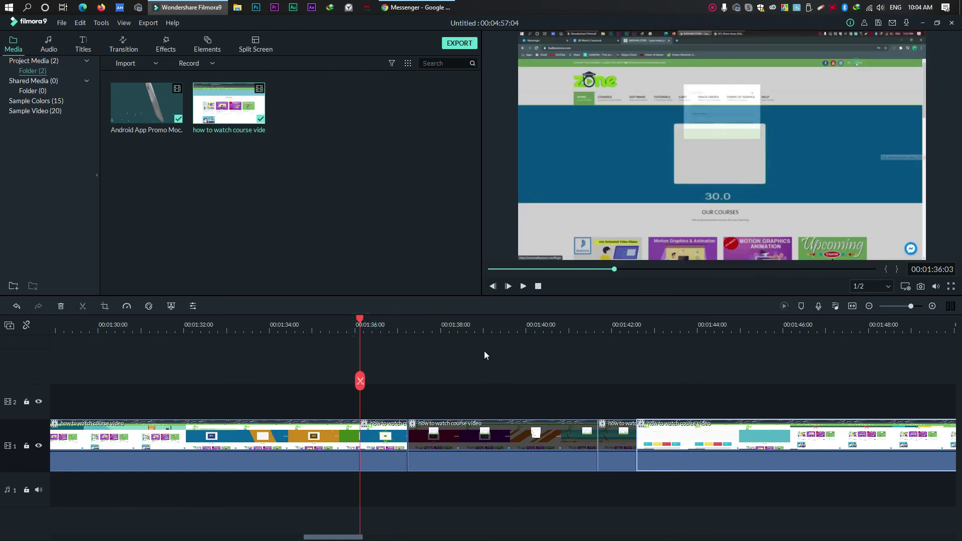
left_click(458, 437)
left_click(380, 325)
left_click(390, 440)
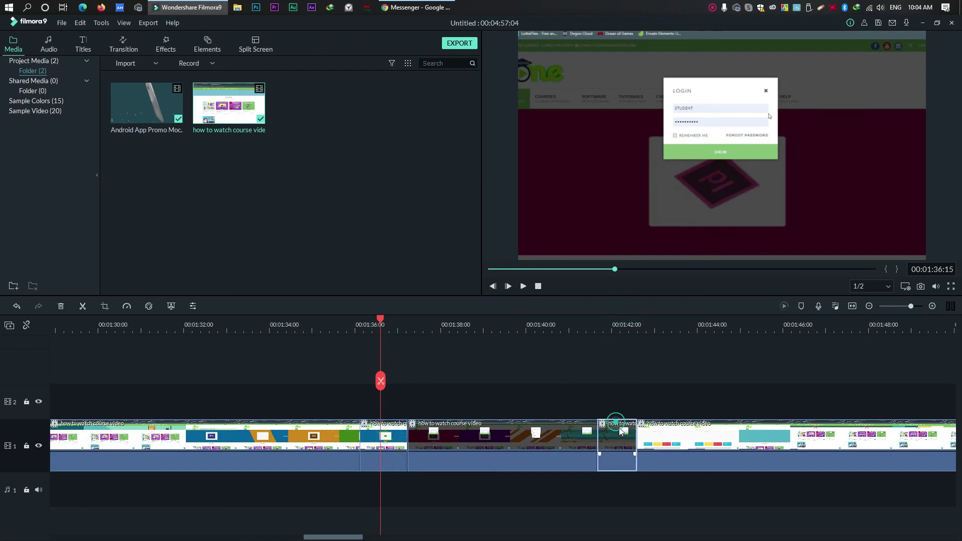
left_click(507, 436)
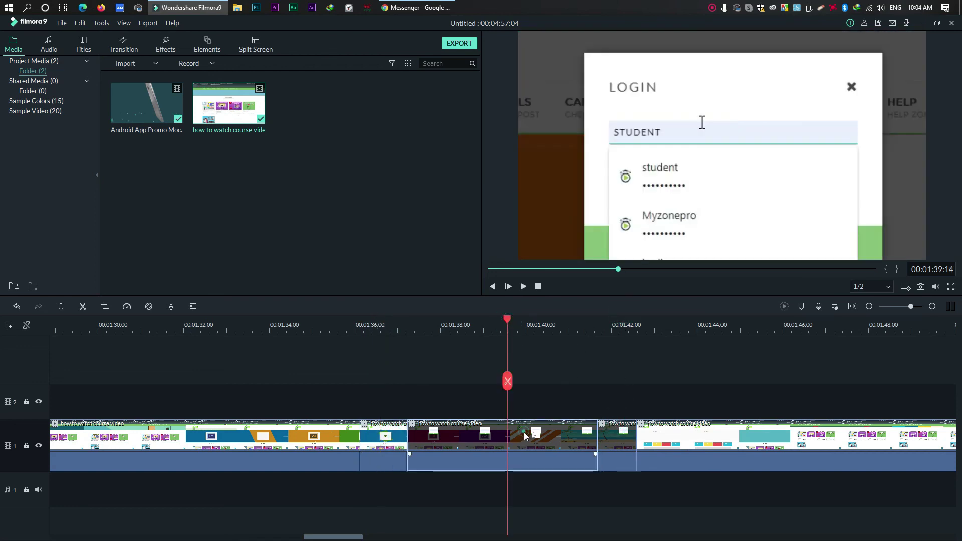
Select the zoom-in and zoom-out segments in turn, and check the Pan & Zoom start and end frames of the zoom-out segment
left_click(374, 330)
left_click(396, 461)
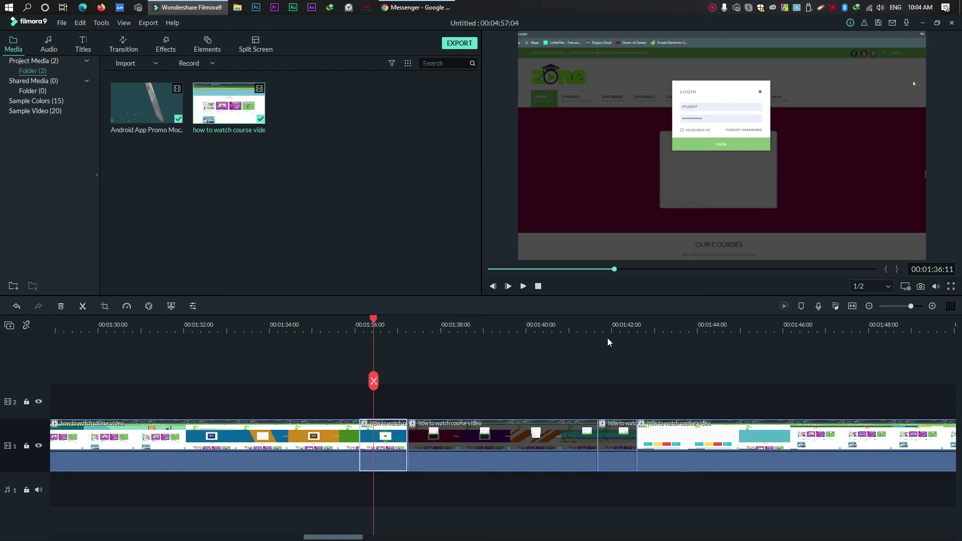
left_click(623, 325)
left_click(605, 448)
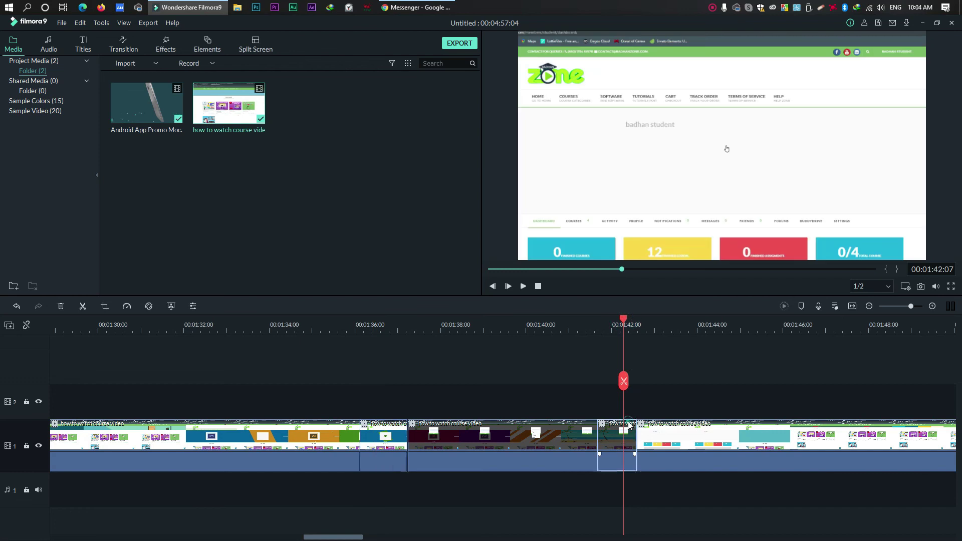
right_click(609, 446)
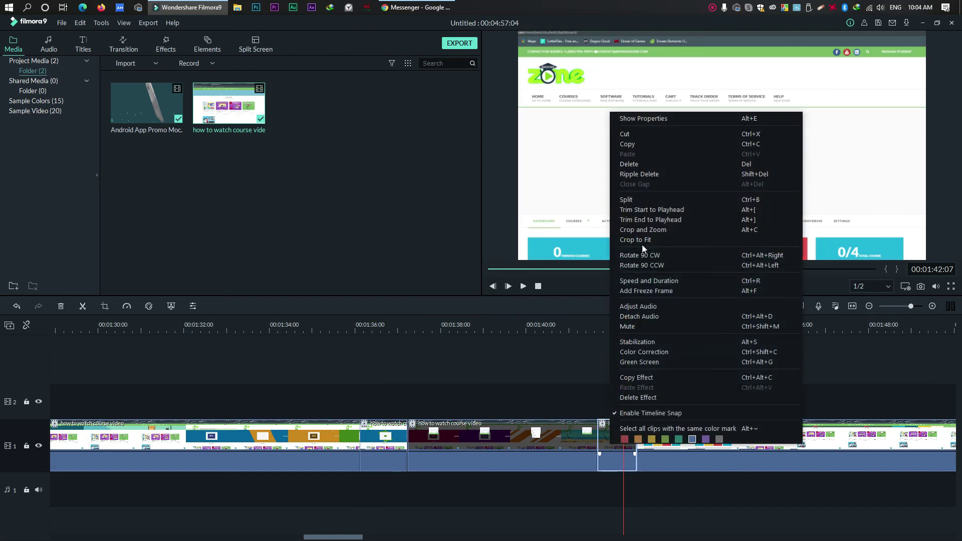
left_click(641, 229)
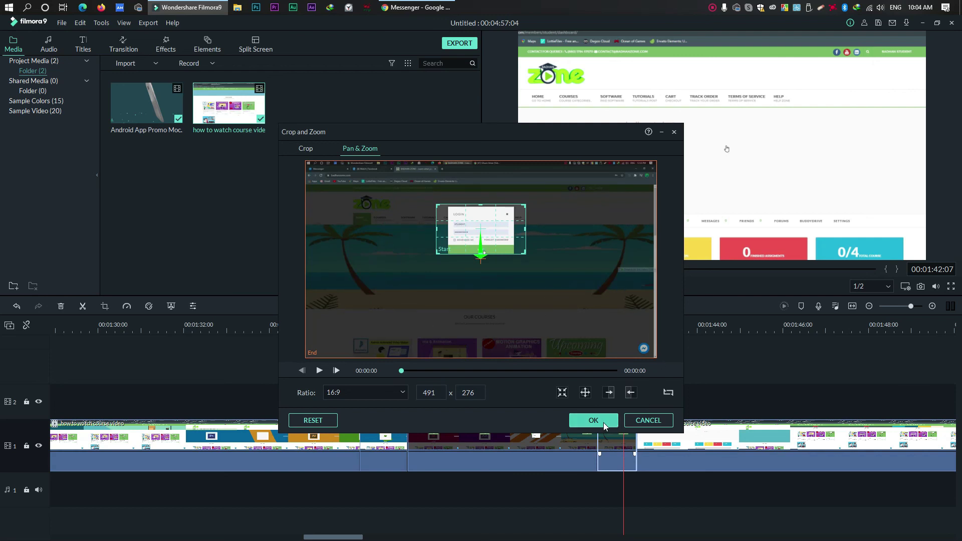
left_click(593, 421)
Play the login sequence from 00:01:35:01 into the cropped close-up, and check individual moments back to the start of the zoom-in
left_click(314, 326)
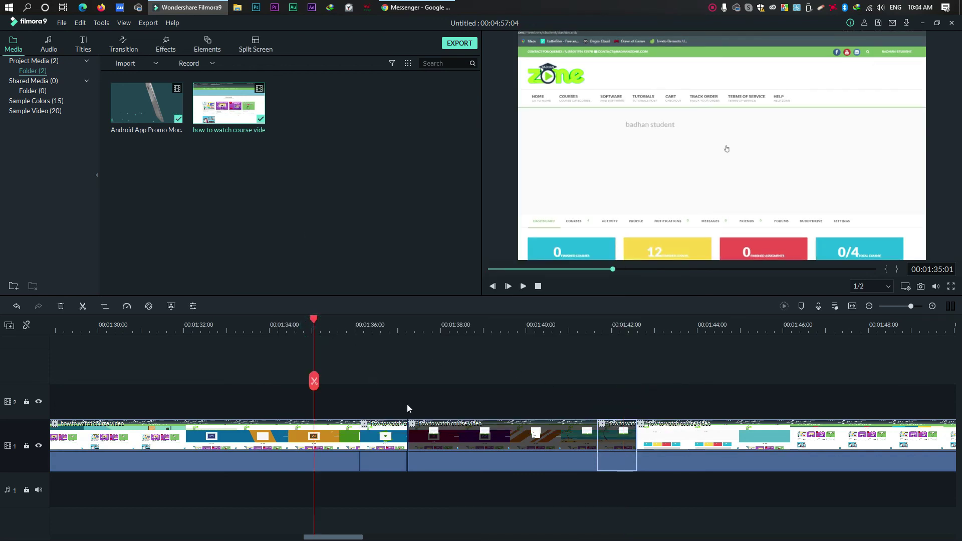
key("space")
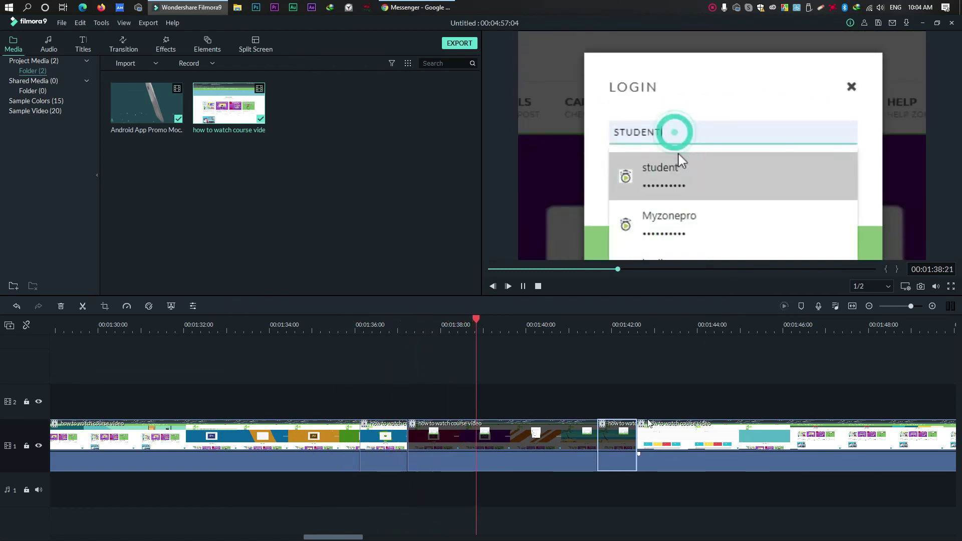
key("space")
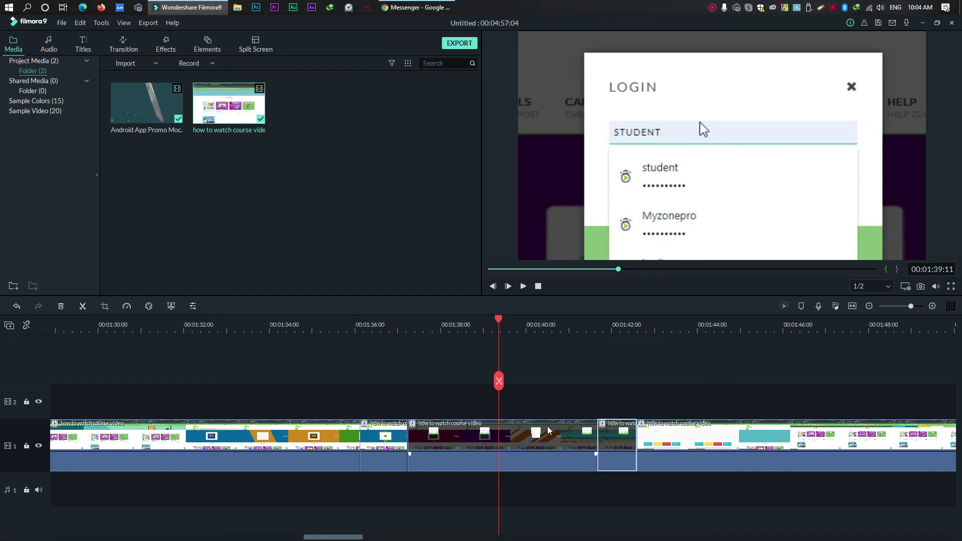
left_click(526, 332)
left_click(558, 331)
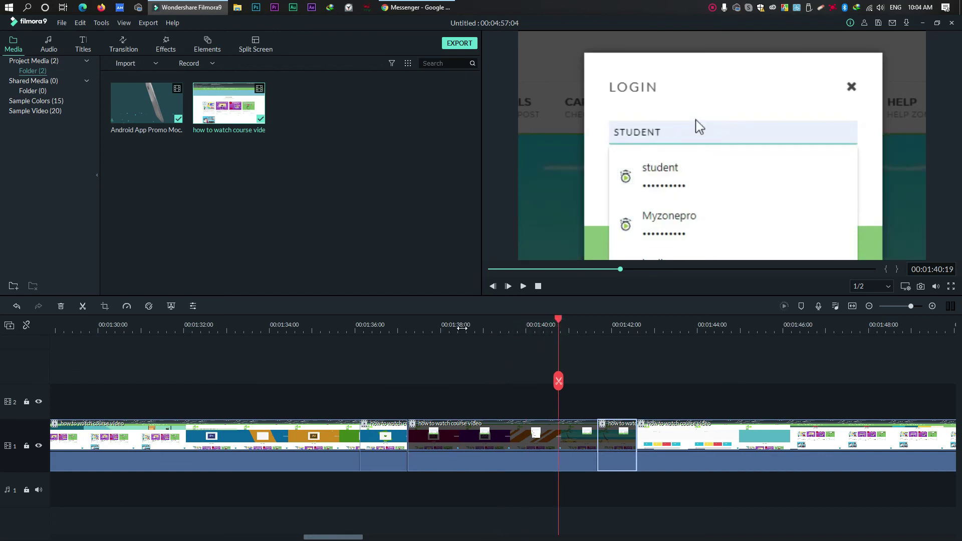
left_click(457, 328)
left_click(360, 327)
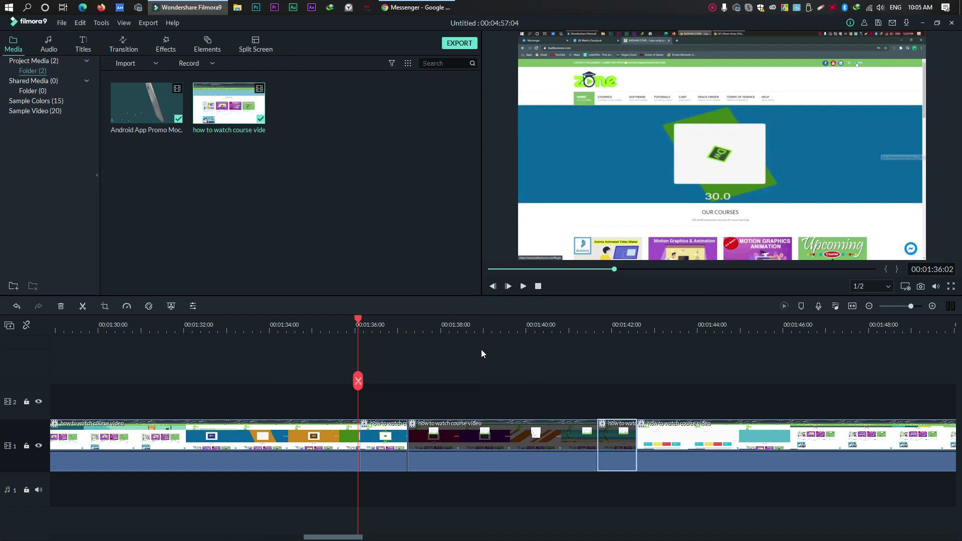
right_click(299, 440)
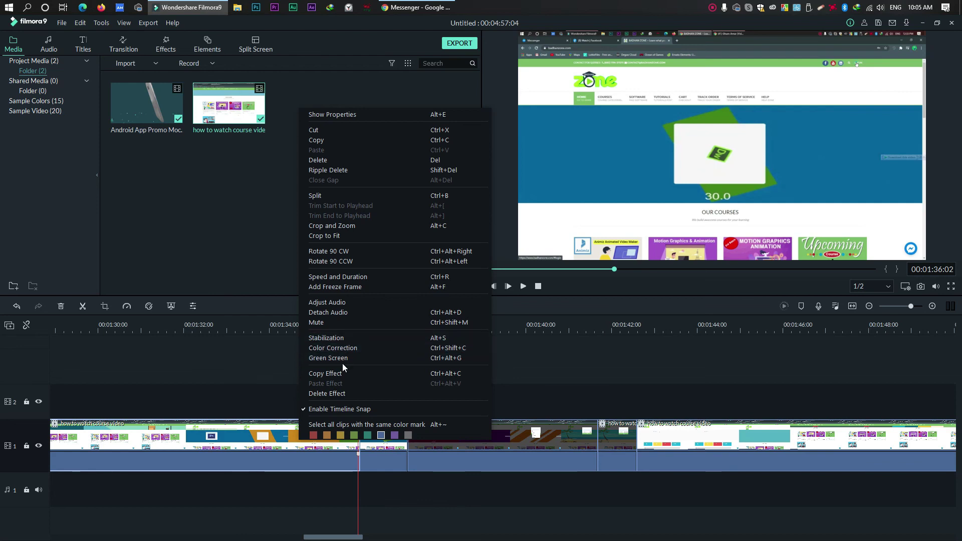
left_click(267, 353)
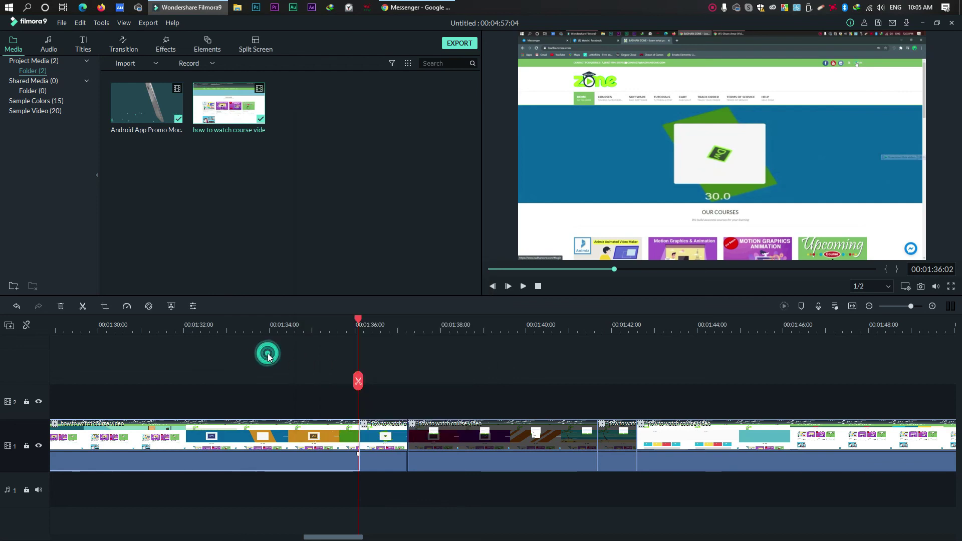
Look through the Elements and Split Screen libraries and display the Effects library
left_click(206, 46)
left_click(256, 48)
left_click(165, 45)
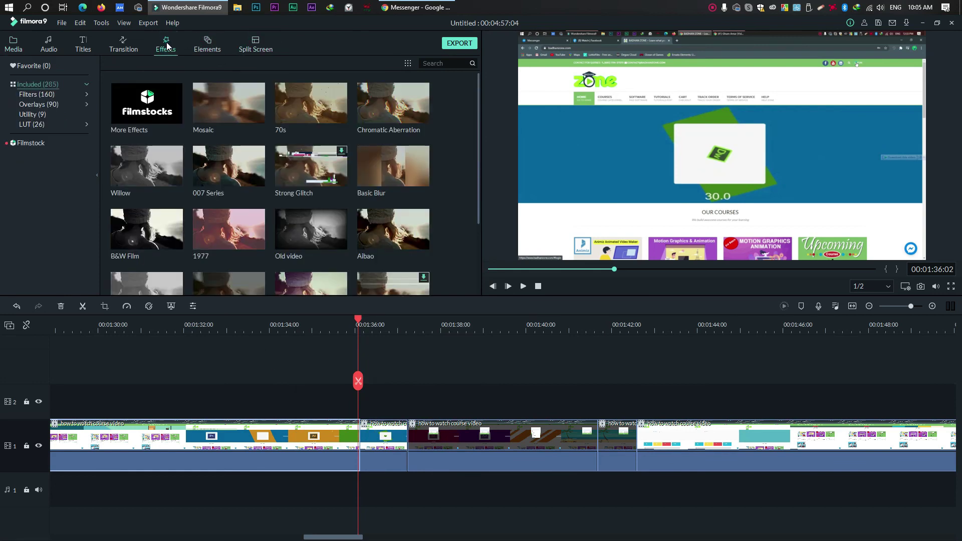